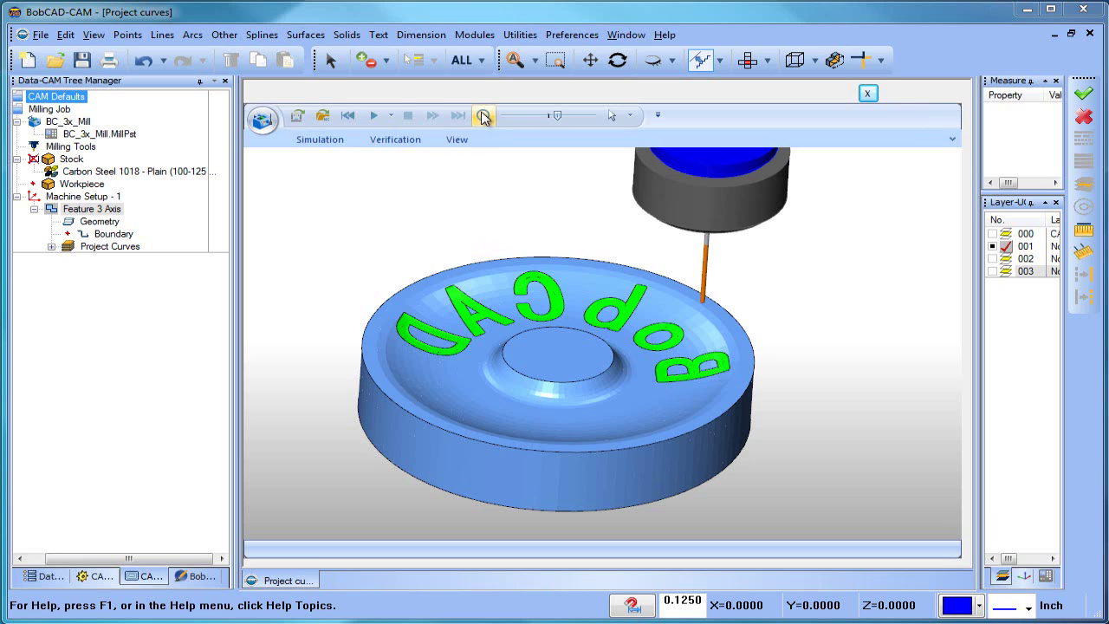
Step: Restart and play the toolpath simulation of the engraved lettering on the round part, and close the simulation
click(483, 115)
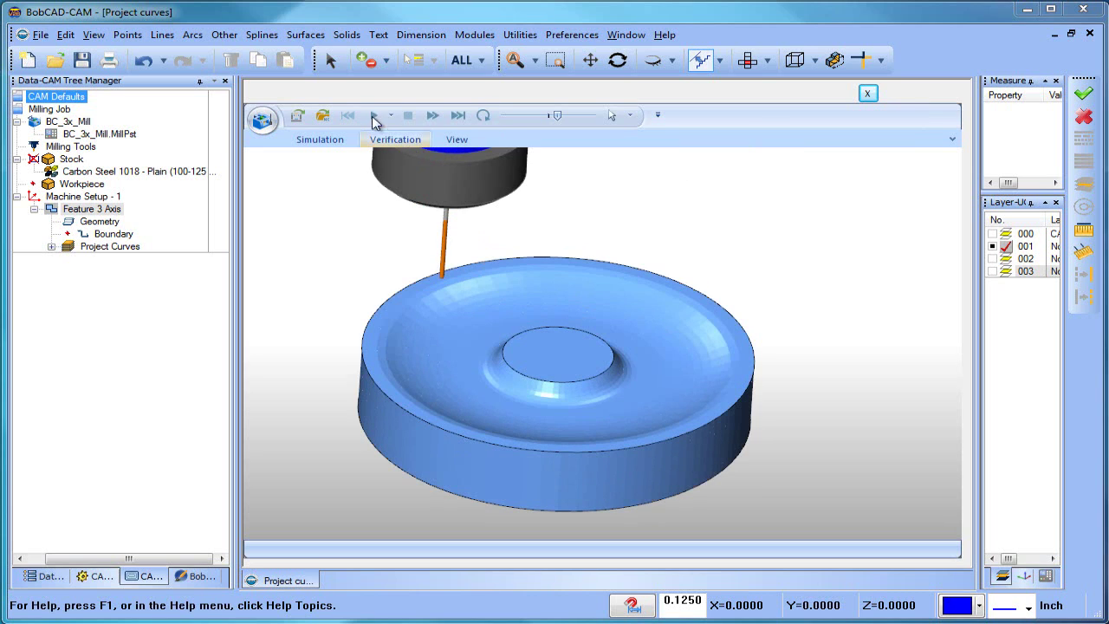
click(374, 116)
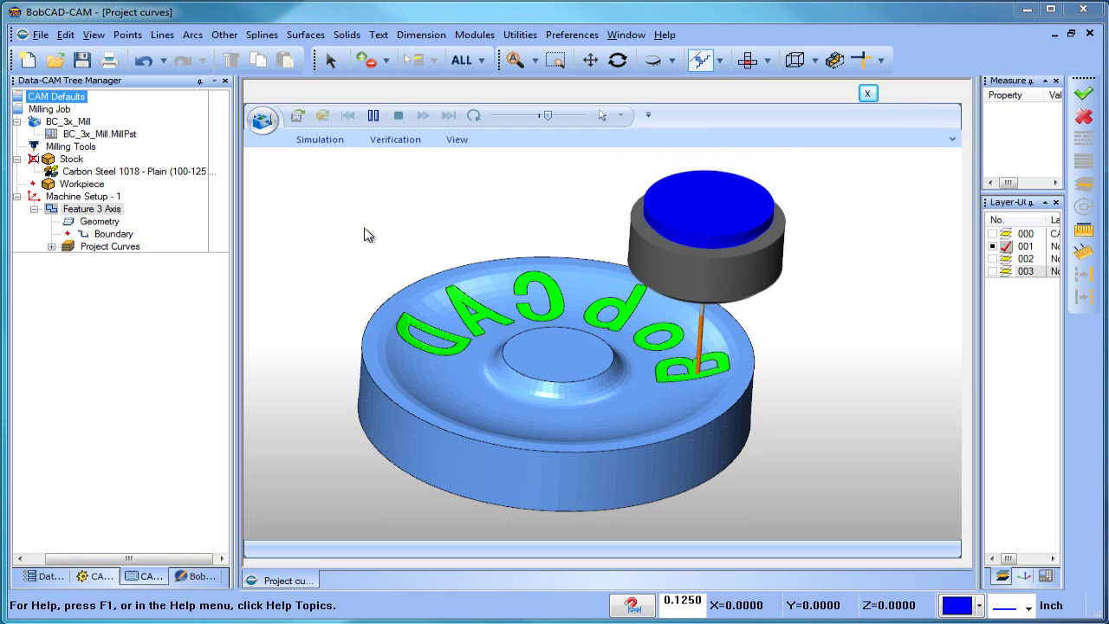
click(867, 94)
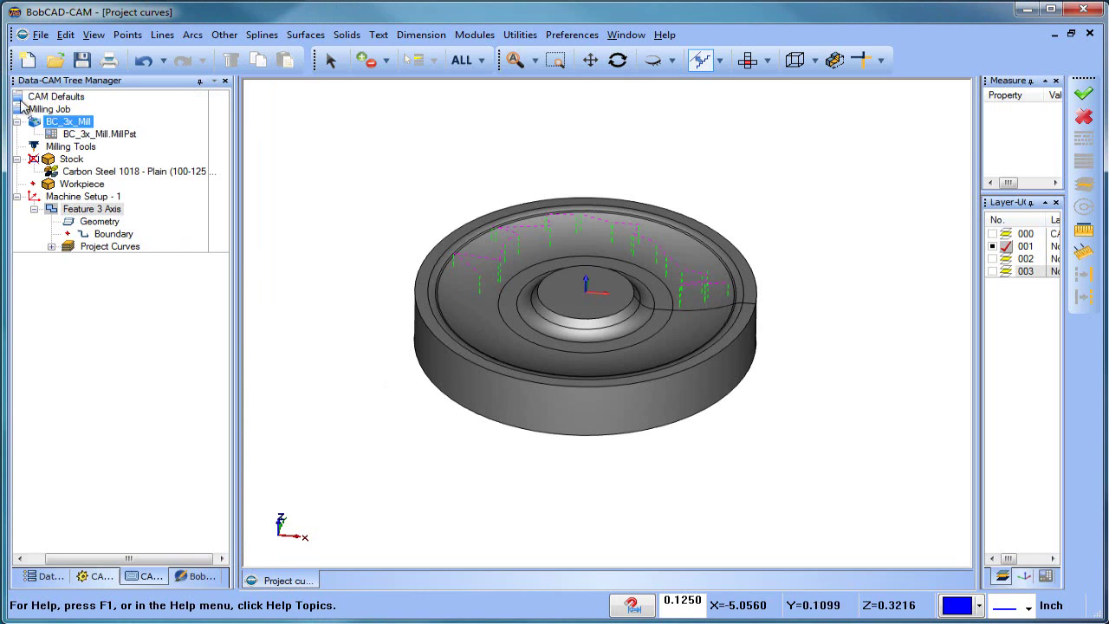
Step: Widen the layer manager and the tree manager, and create a new blank file
click(35, 97)
click(61, 146)
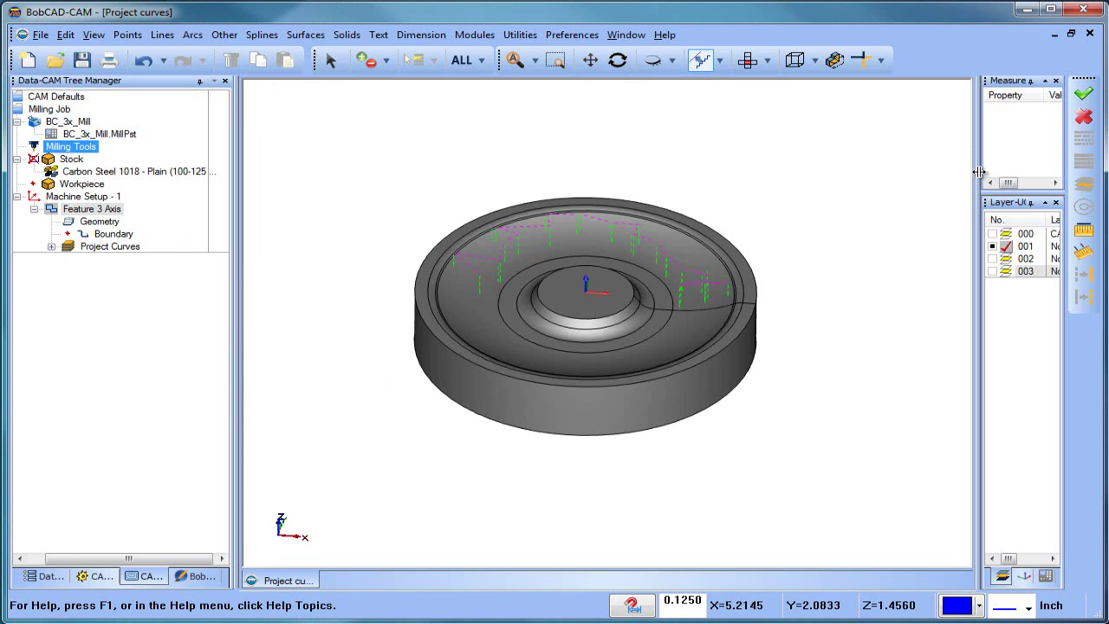
drag(978, 172, 939, 172)
click(182, 171)
mouse_move(245, 187)
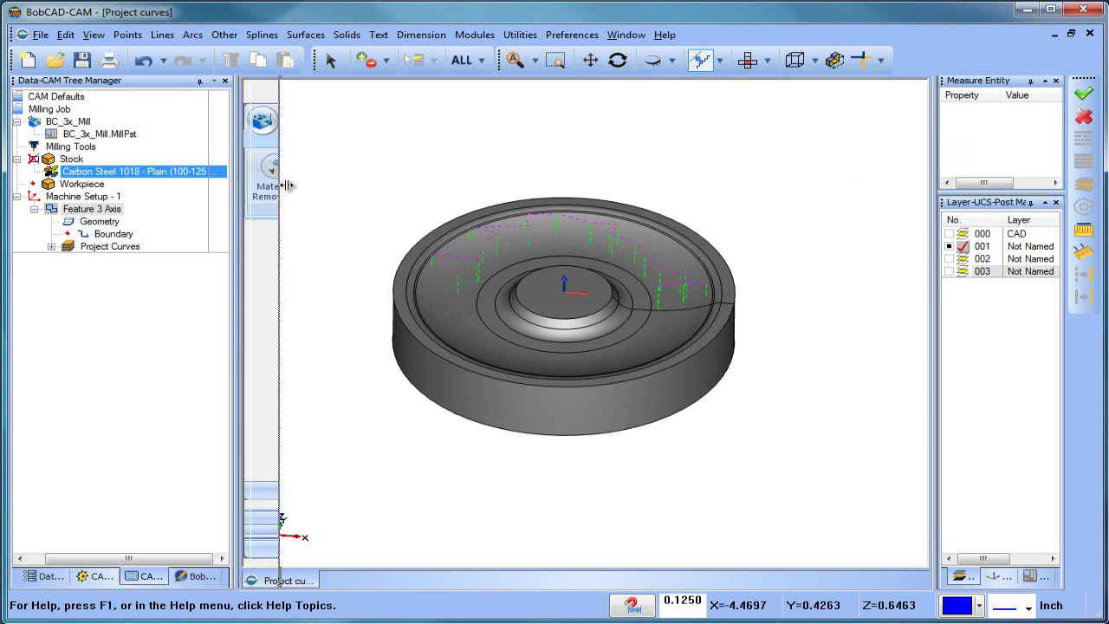
click(27, 59)
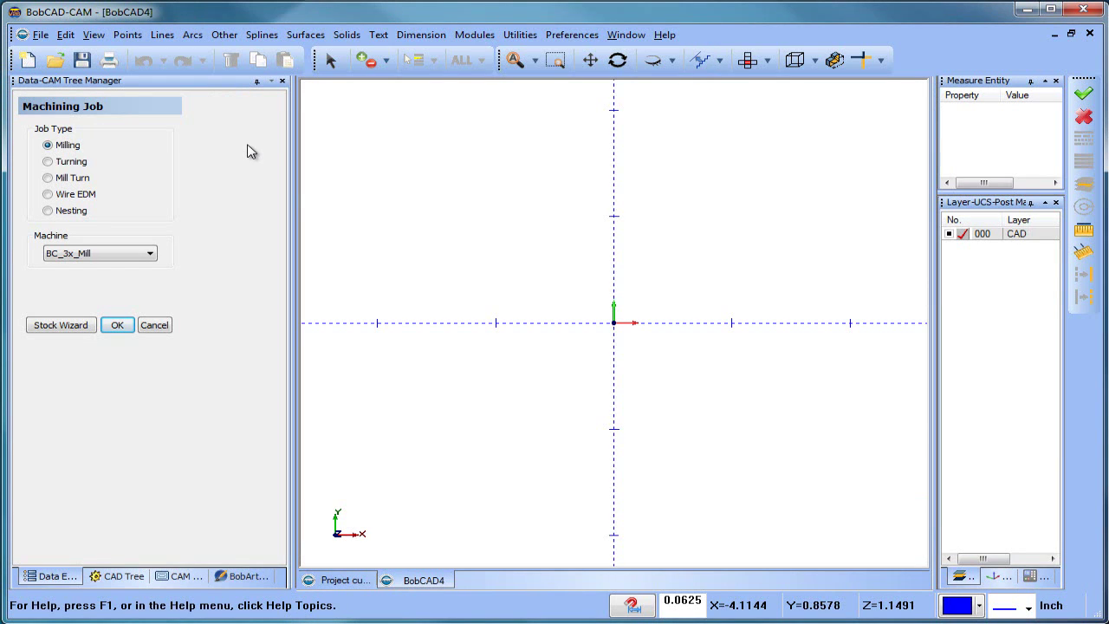
scroll(633, 268, down, 3)
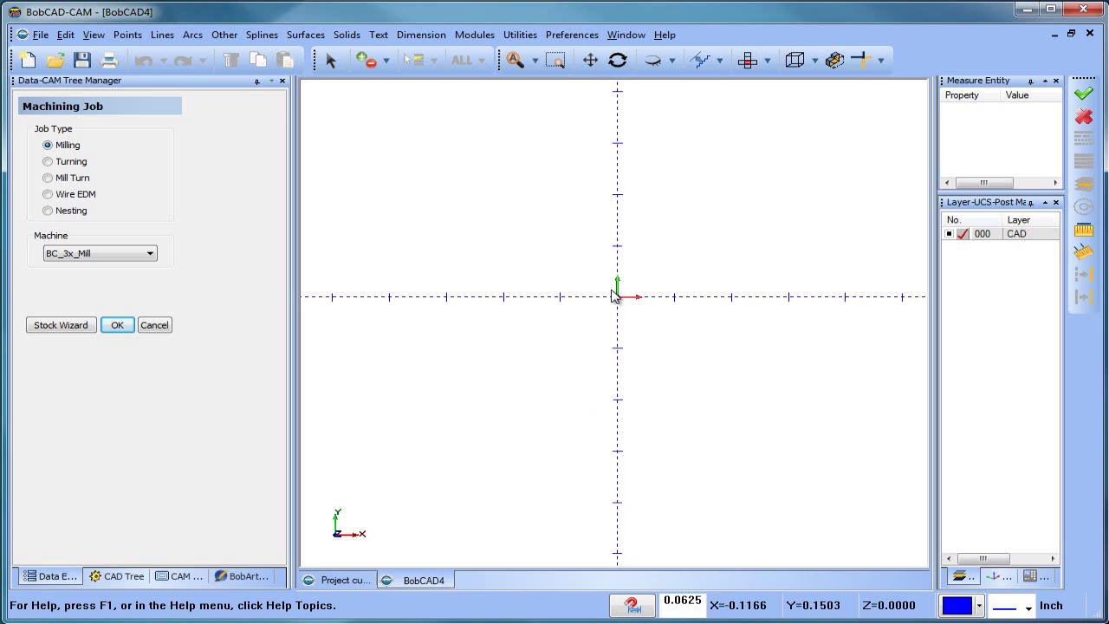
Step: Make Front (X/Z) the active coordinate system and set the view to Front
drag(936, 232, 878, 235)
click(964, 576)
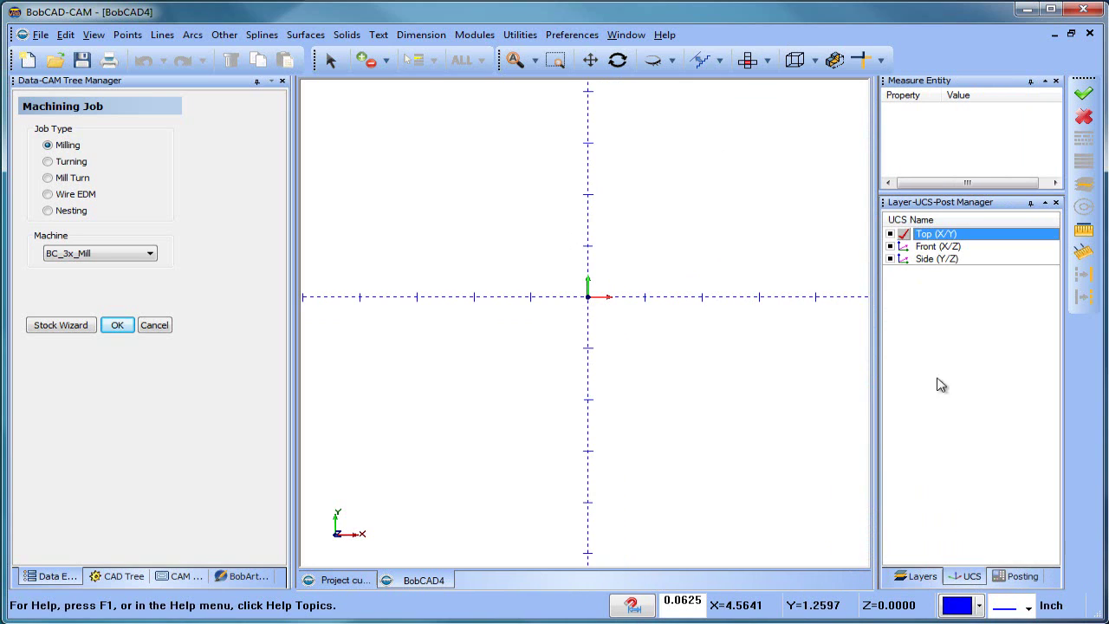
click(903, 247)
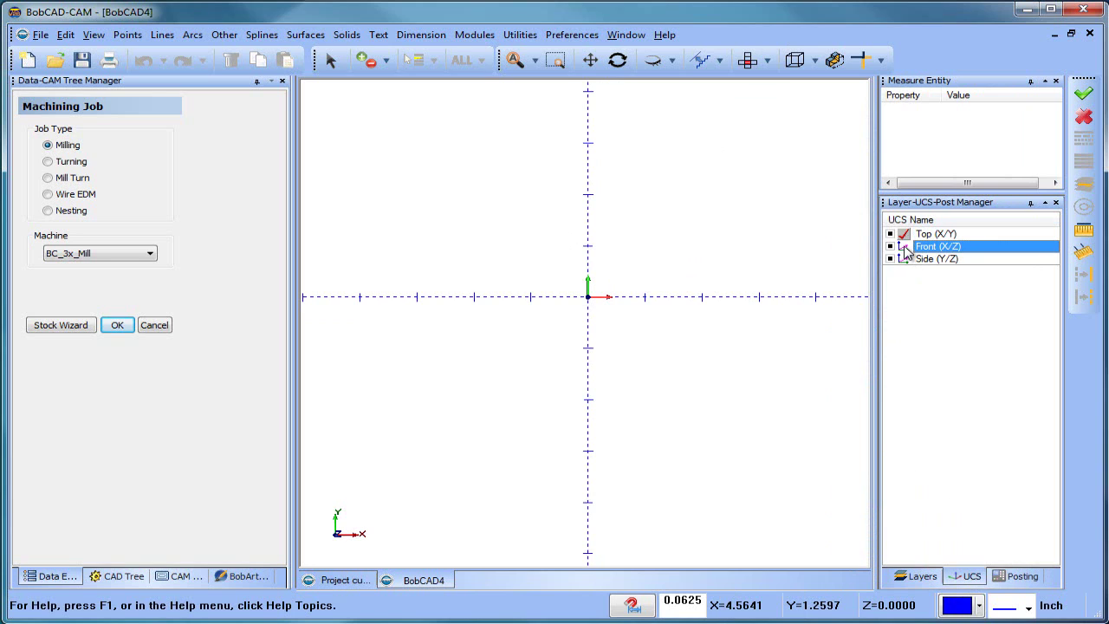
click(768, 61)
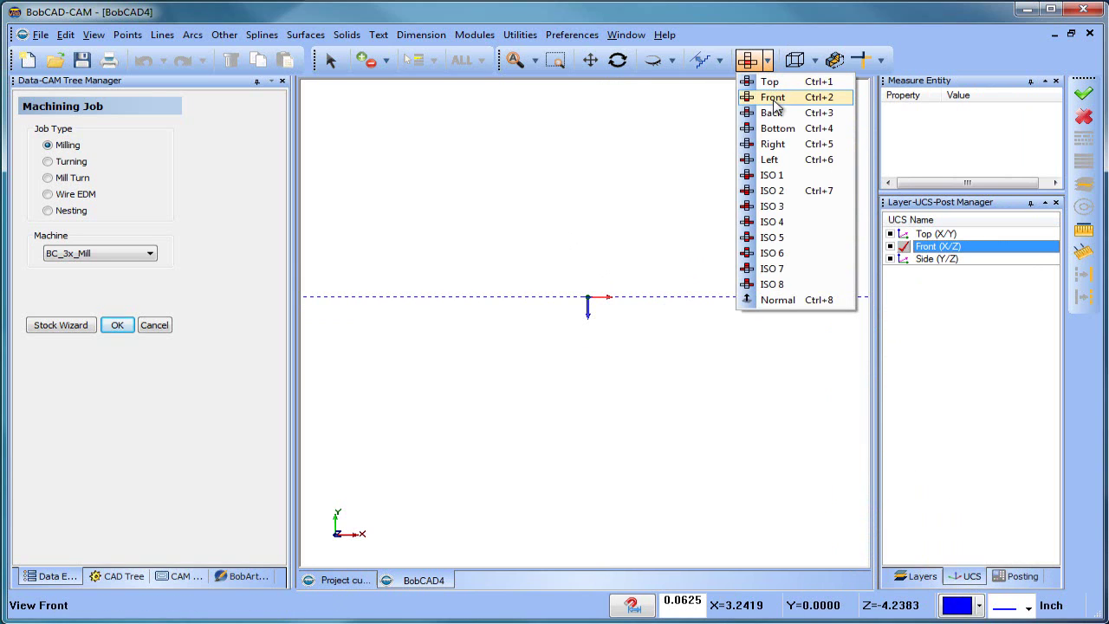
click(774, 98)
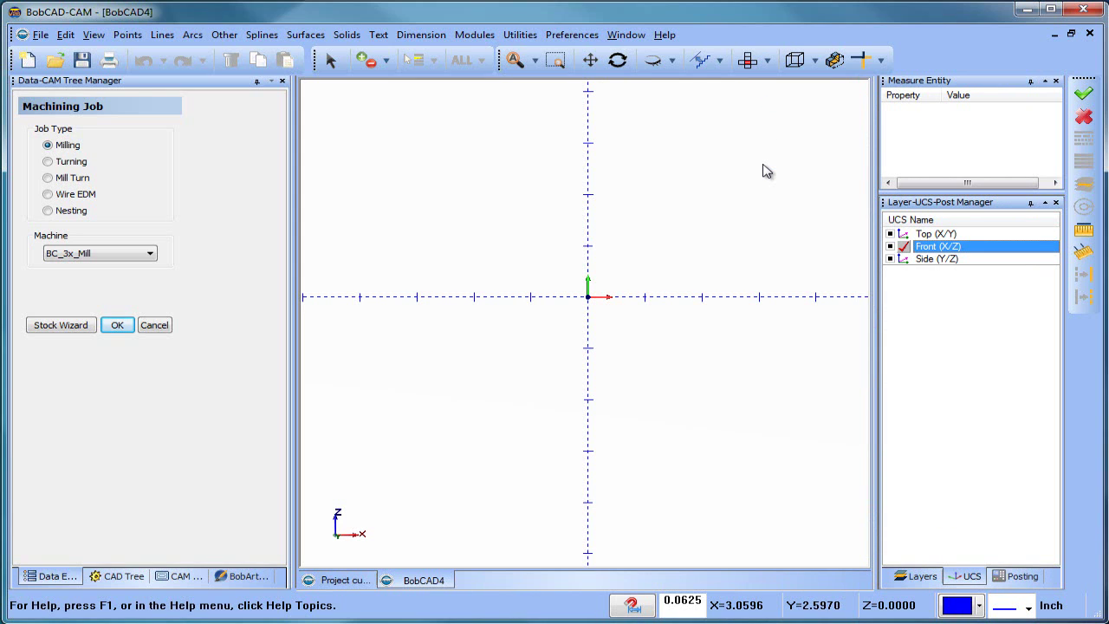
Step: In the Project curves file, activate layer 000 CAD, hide layer 001, and show the profile in the Front view
click(339, 581)
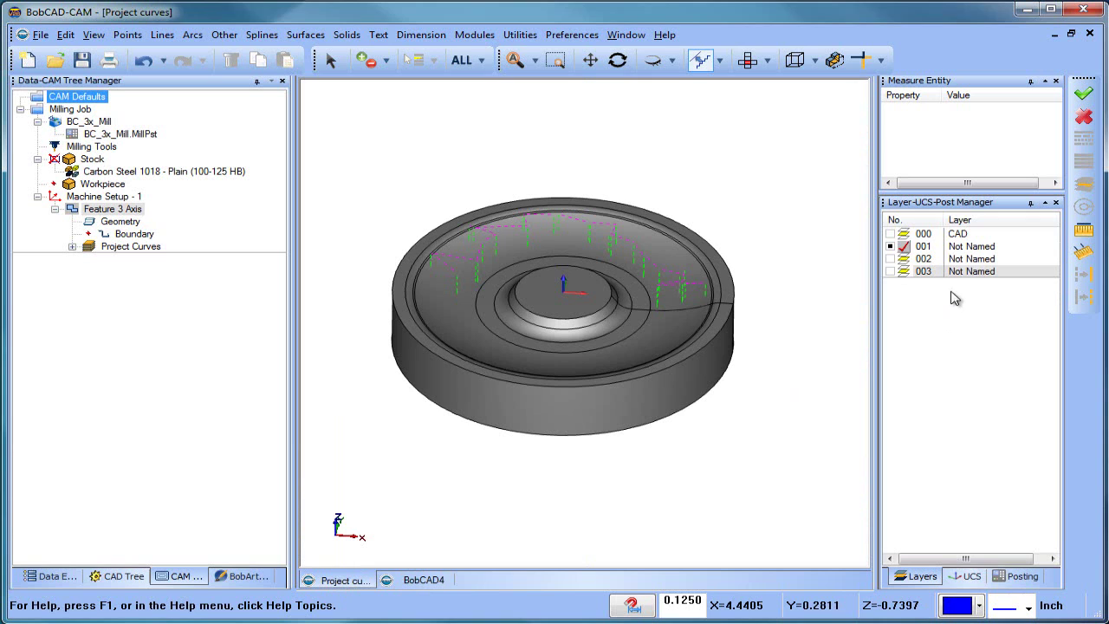
click(902, 236)
click(890, 247)
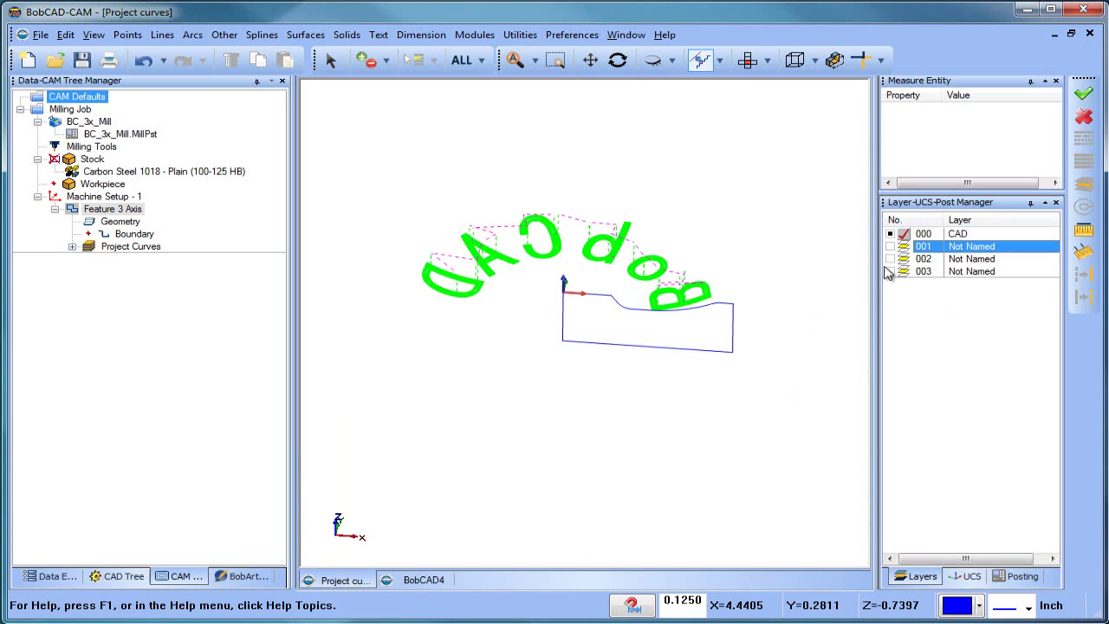
middle_drag(686, 364, 606, 346)
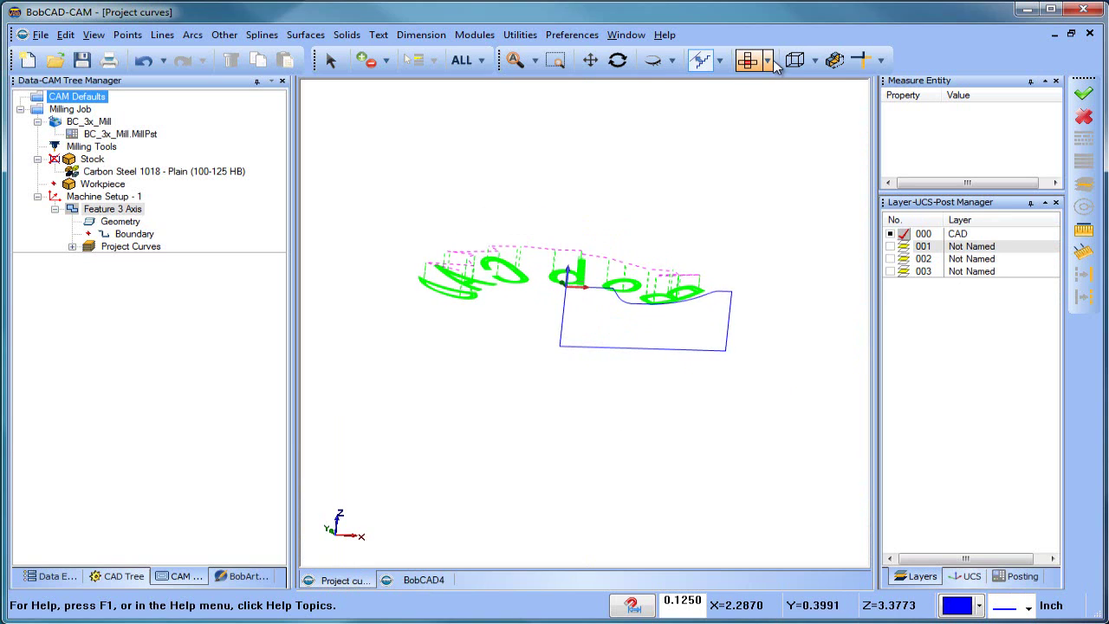
click(768, 60)
click(780, 99)
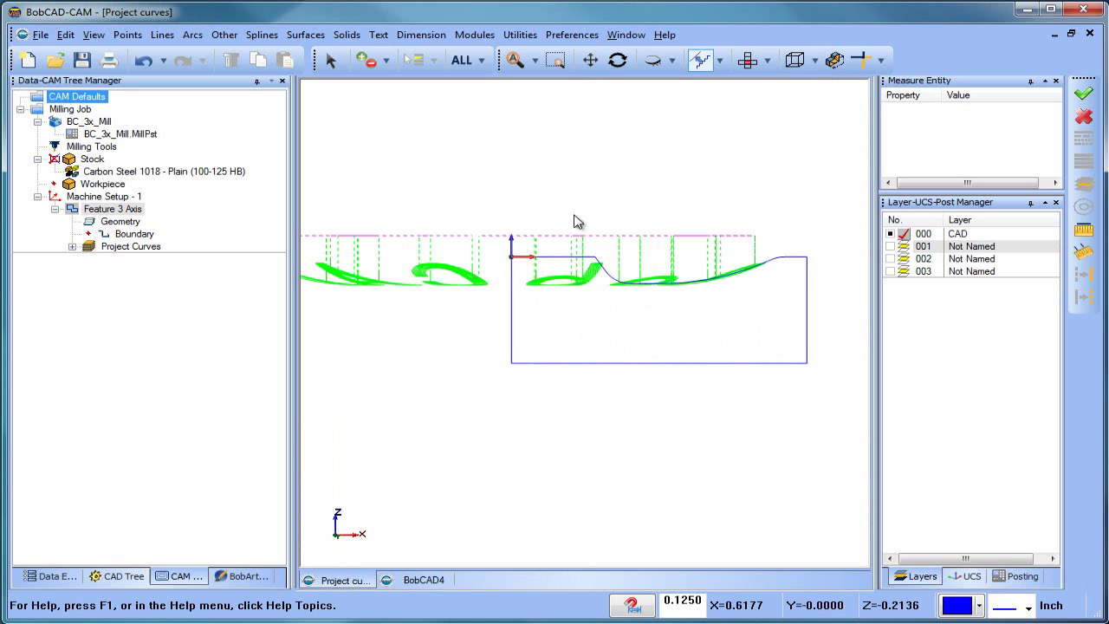
Step: Select the whole closed cross-section profile of the part as a chain, copy it, and clear the selection
click(330, 60)
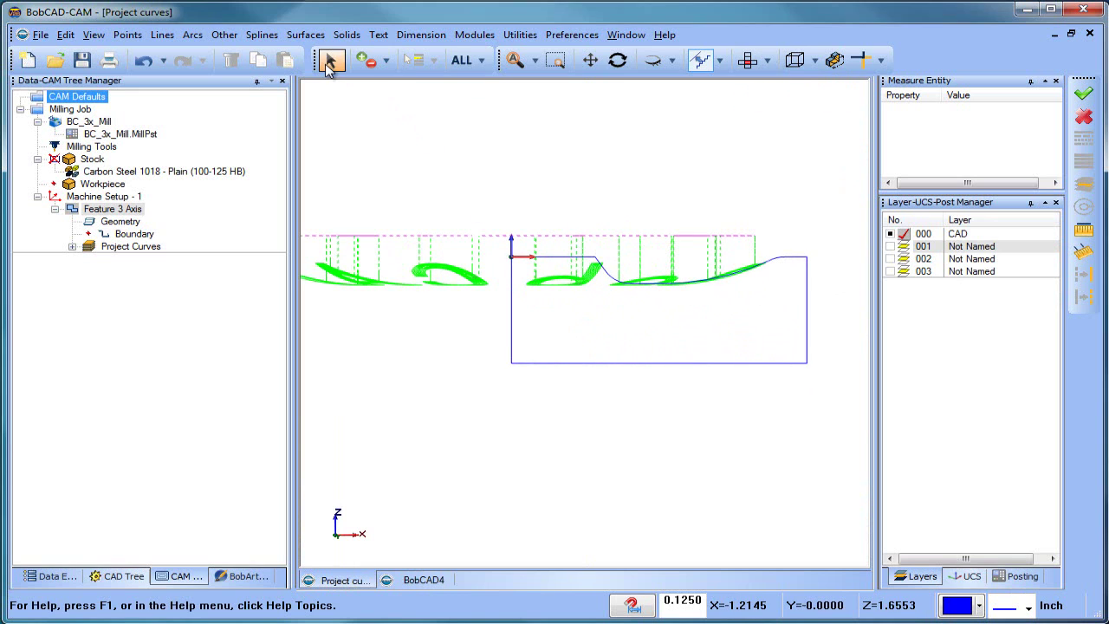
click(512, 293)
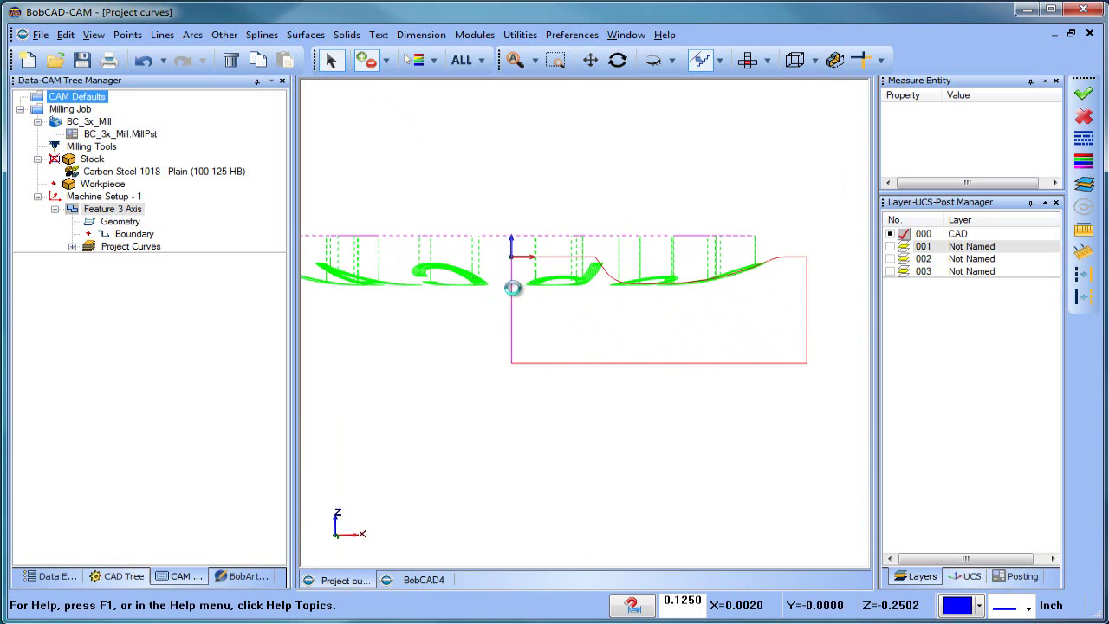
click(66, 35)
click(87, 100)
right_click(396, 120)
click(437, 141)
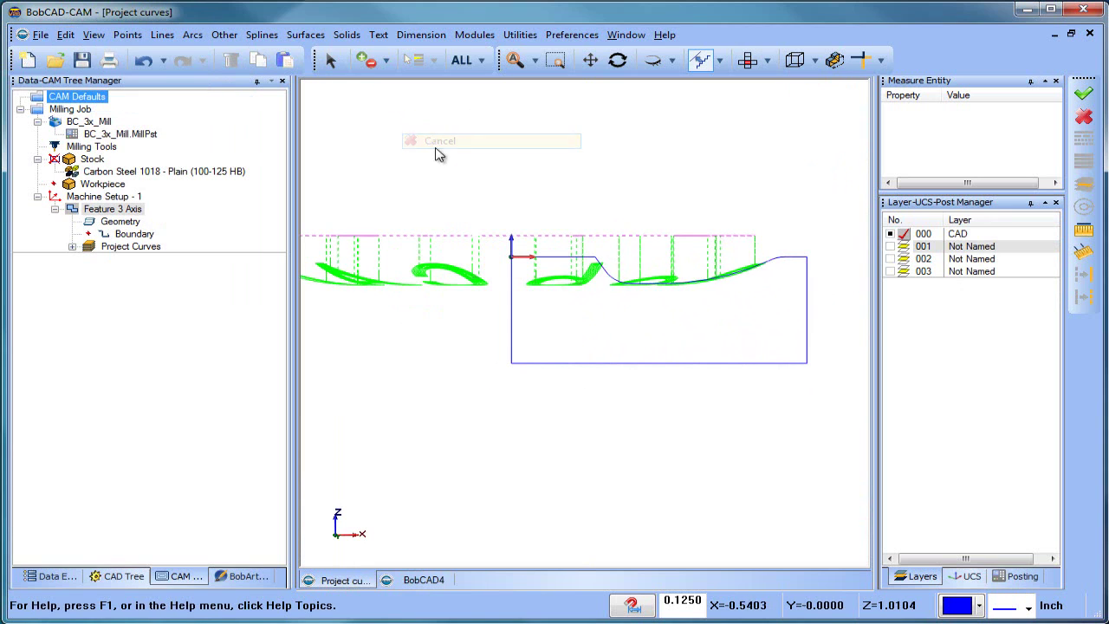
Step: Paste the copied cross-section profile into the new BobCAD4 file
click(429, 580)
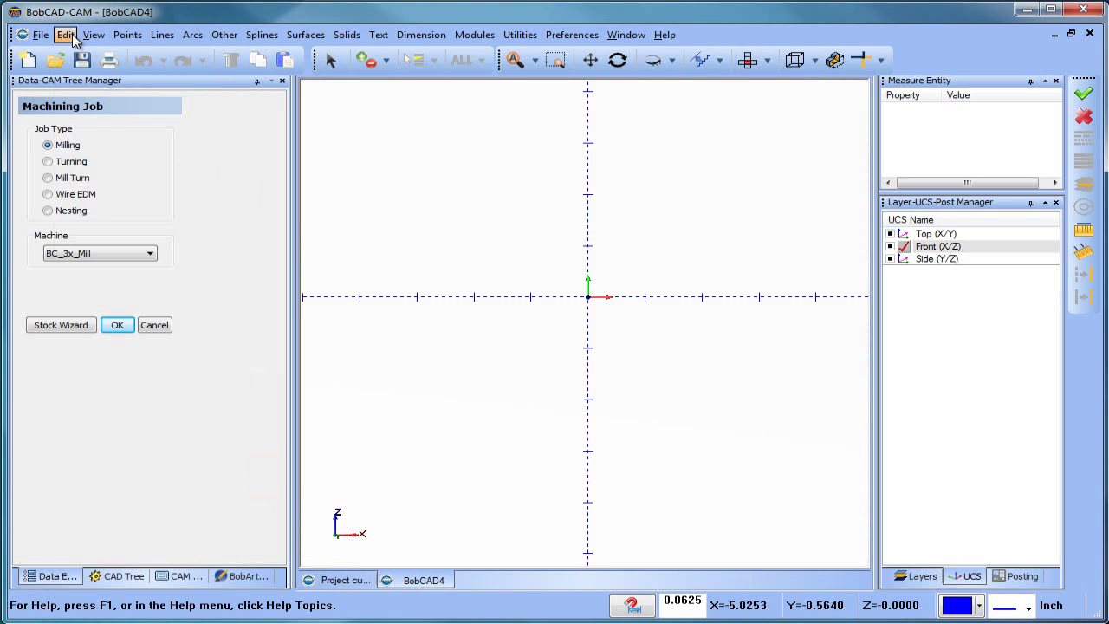
click(66, 35)
click(77, 116)
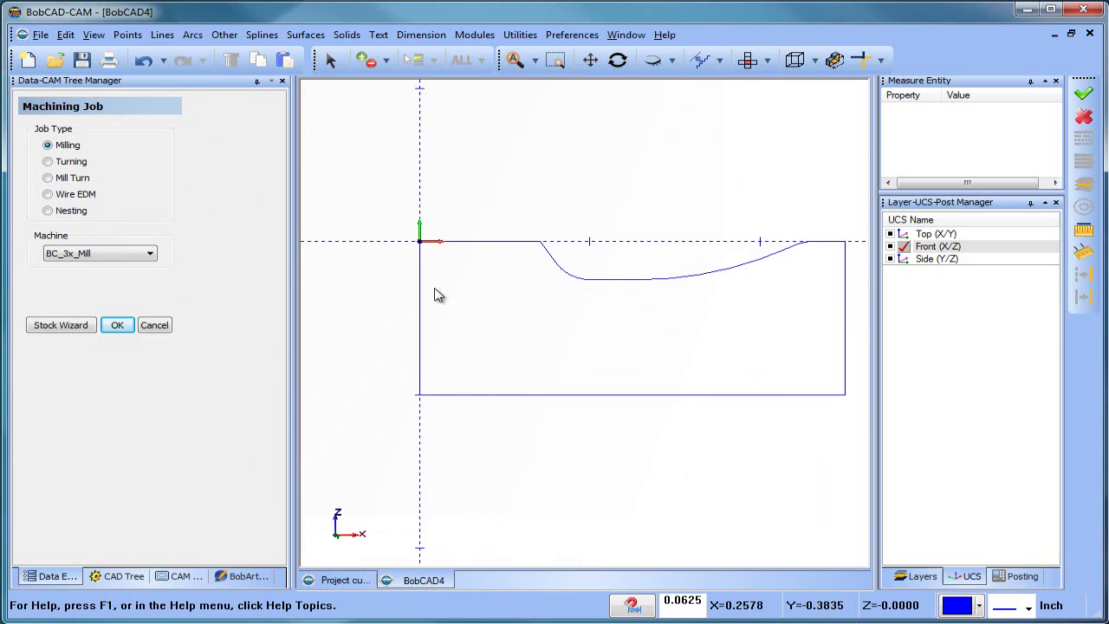
scroll(606, 324, down, 1)
middle_drag(606, 334, 556, 328)
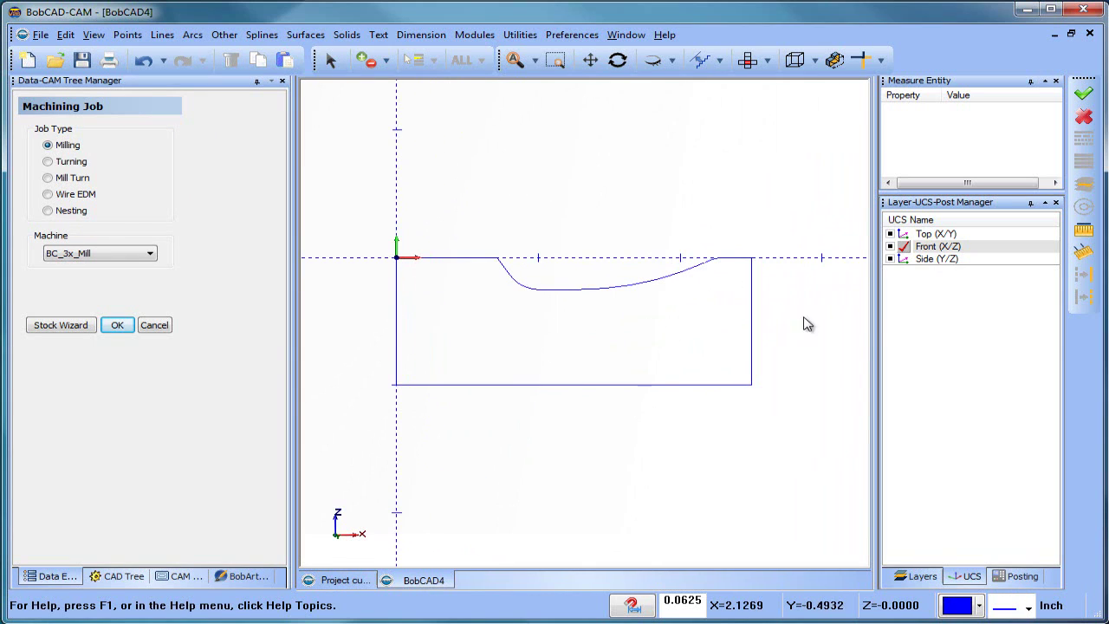
Step: Add a new layer 001, make it active, and hide layer 000 CAD with the pasted profile
click(906, 578)
right_click(962, 241)
click(983, 246)
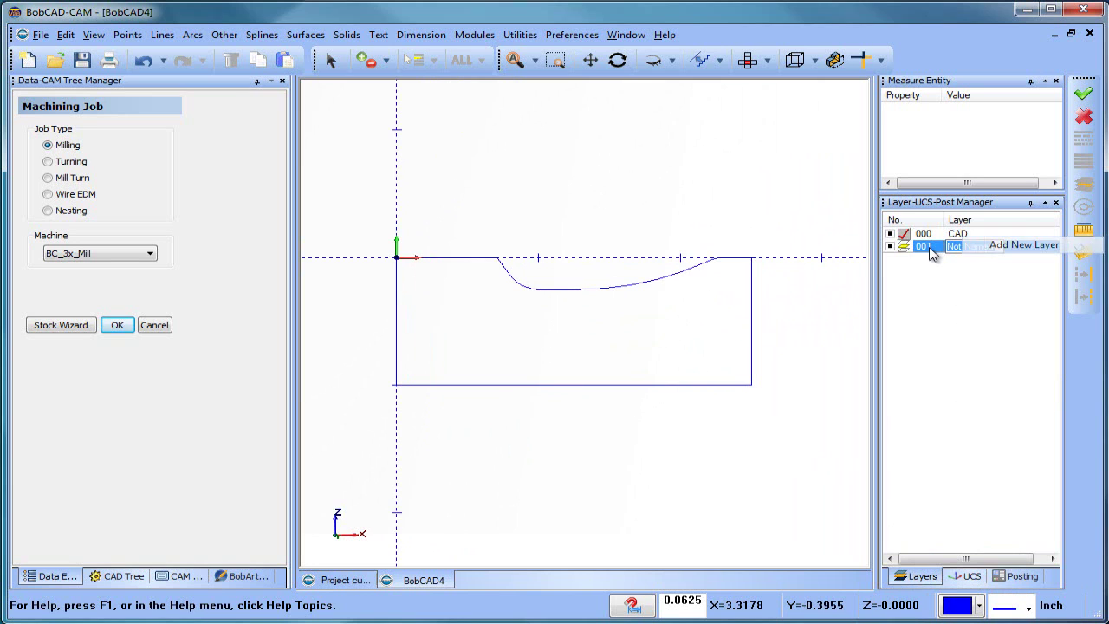
click(891, 234)
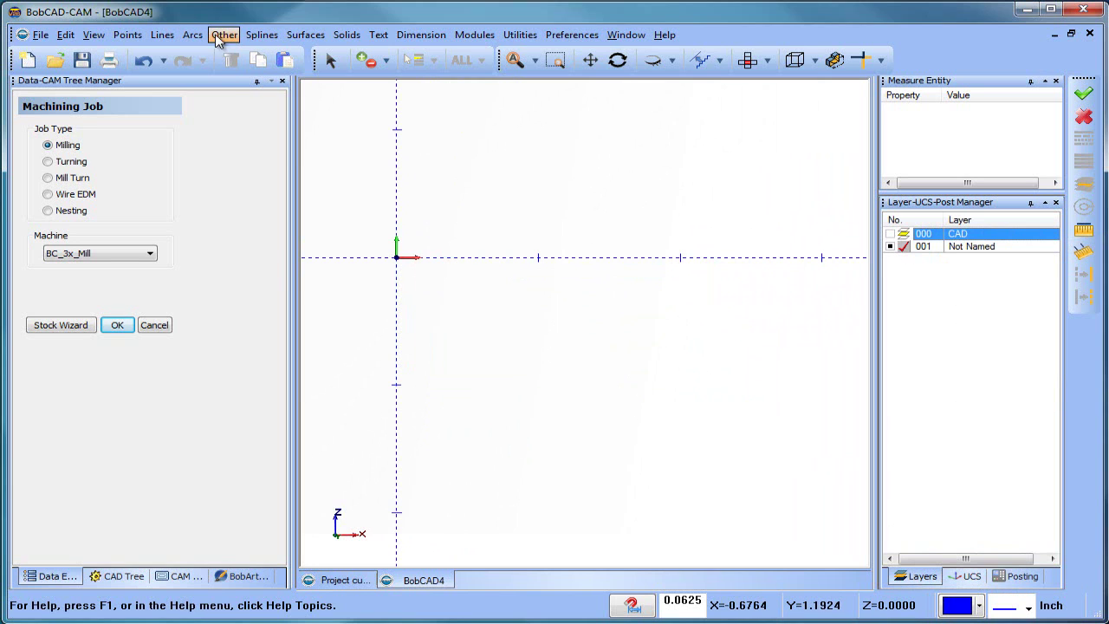
Step: Draw a sharp-cornered rectangle 2.5 long and 1 wide with its Top Left corner at the origin
click(222, 35)
click(253, 49)
click(83, 304)
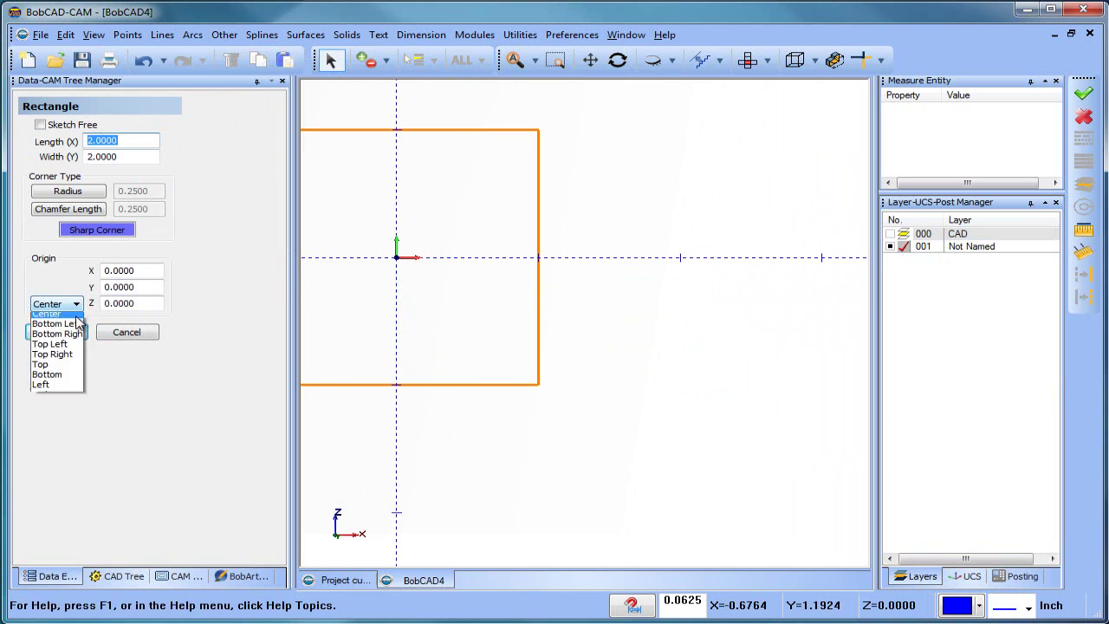
click(82, 355)
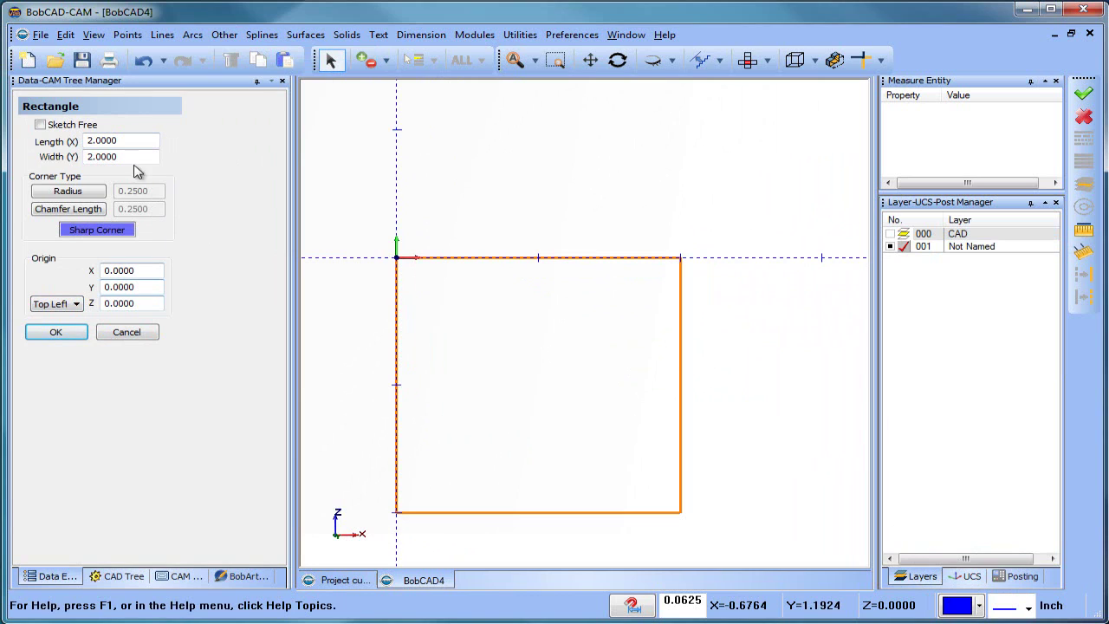
text(1)
key(Return)
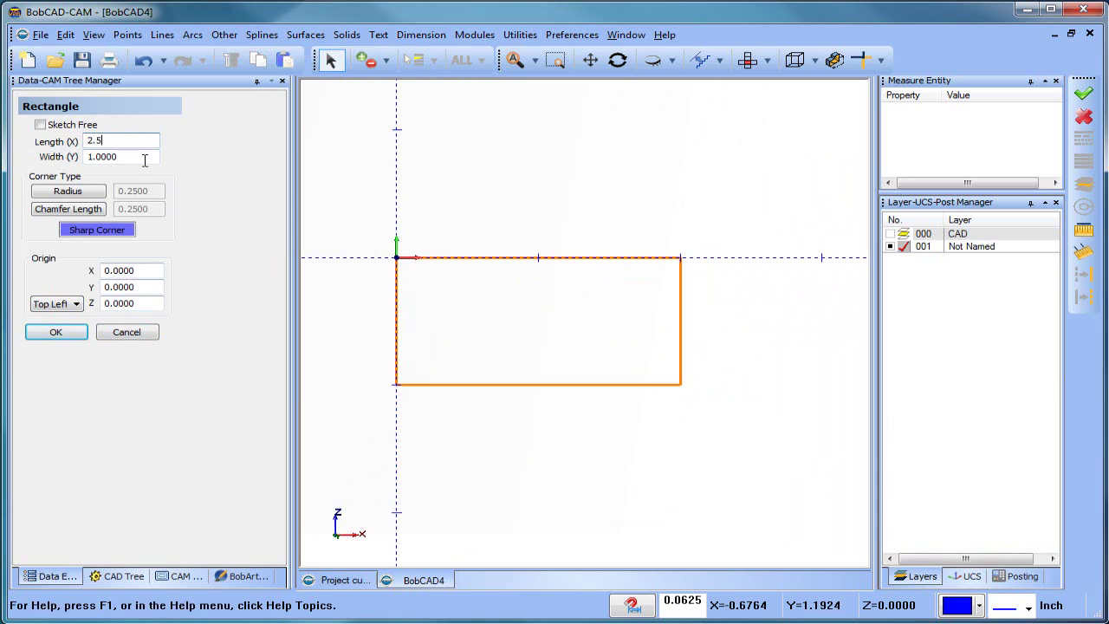
key(Return)
click(68, 337)
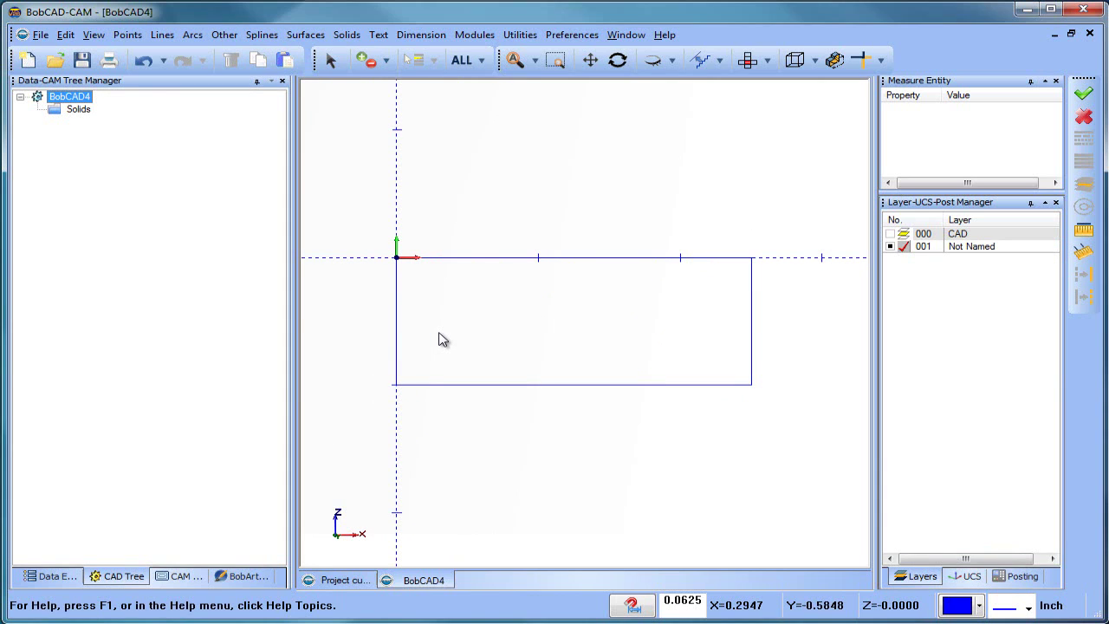
Step: With a 0.125 snap increment, draw a continuous line from above the rectangle's upper edge through (0.875, -0.25), (1.625, -0.25) and (2, -0.125) to (2.25, 0.125)
double_click(664, 600)
key(Delete)
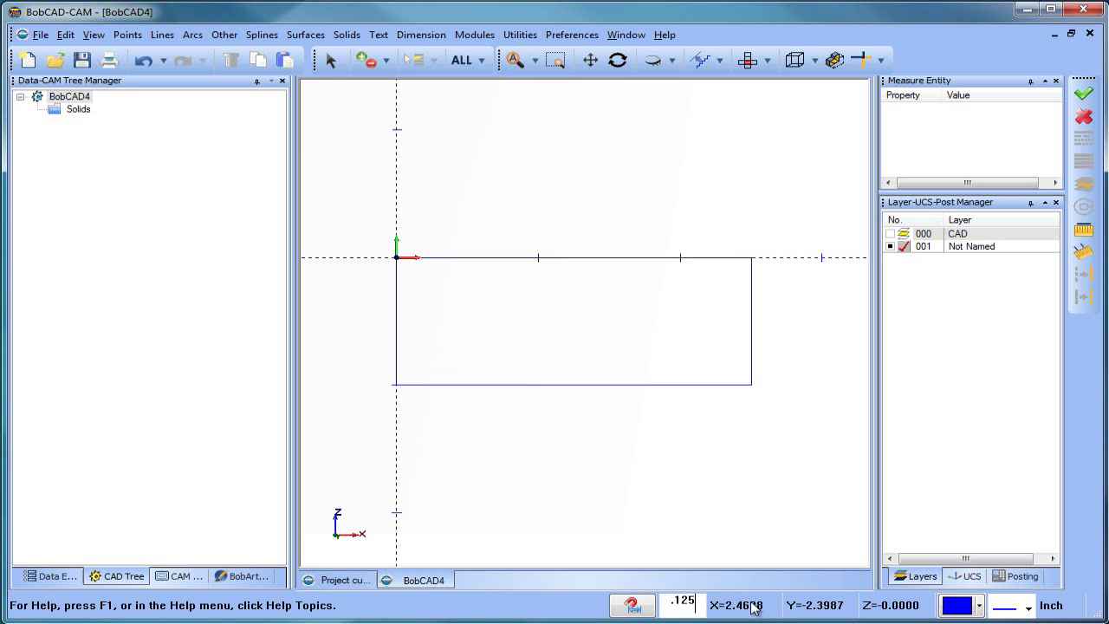
click(170, 35)
click(220, 163)
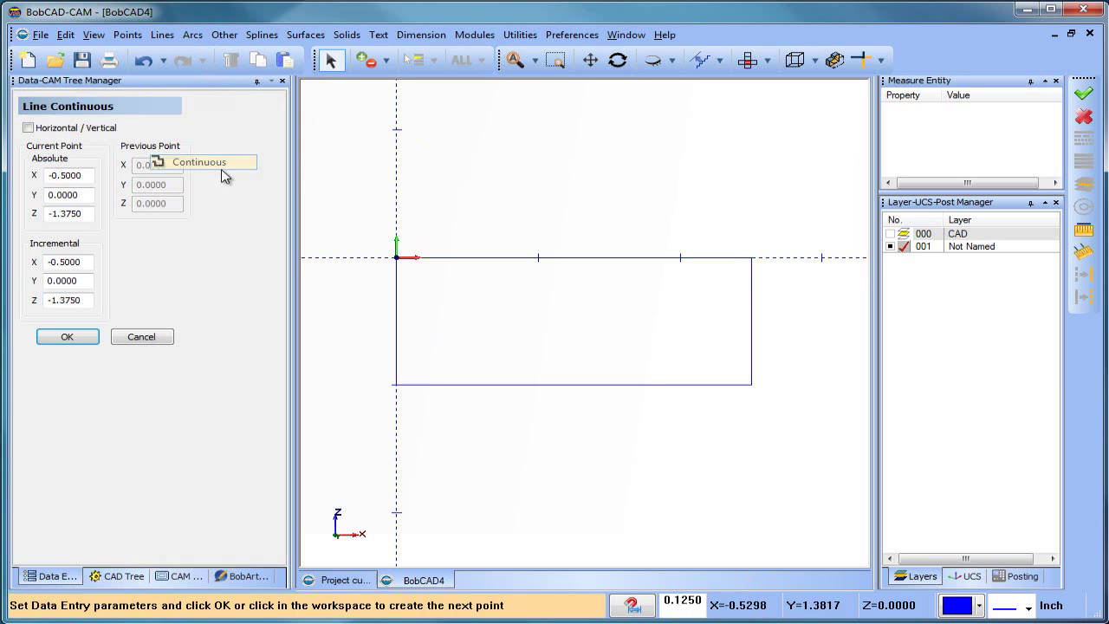
click(486, 244)
click(520, 289)
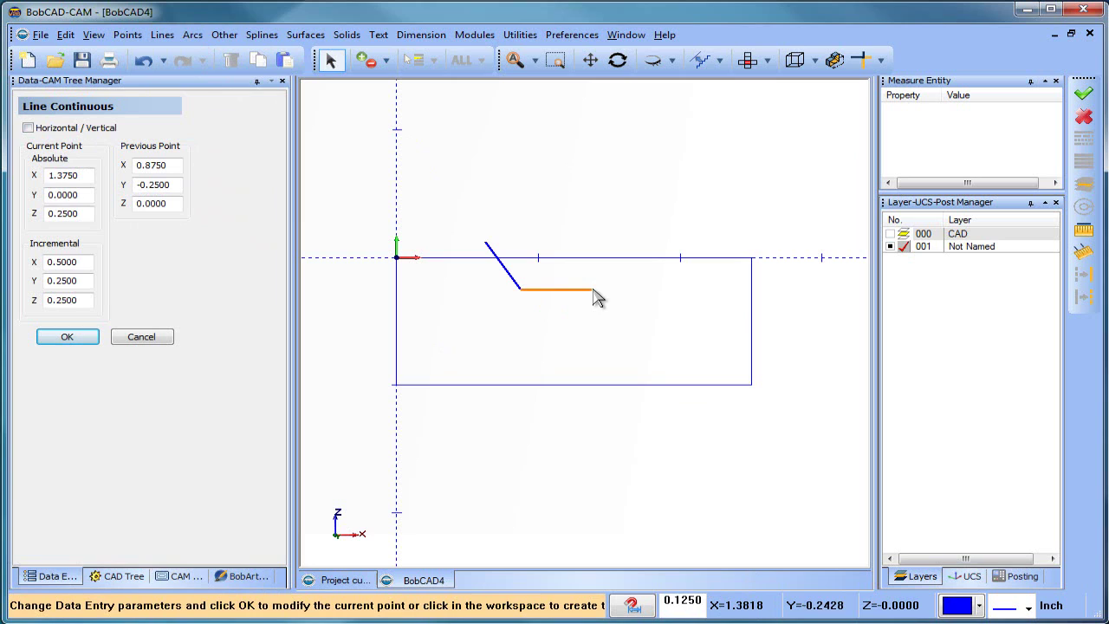
click(637, 290)
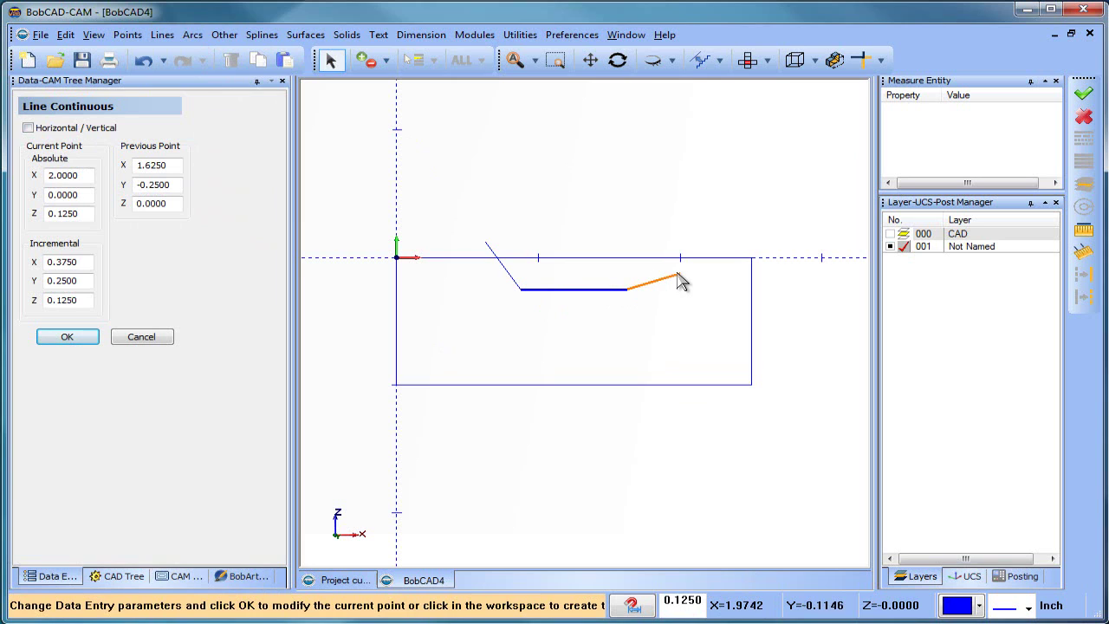
click(681, 274)
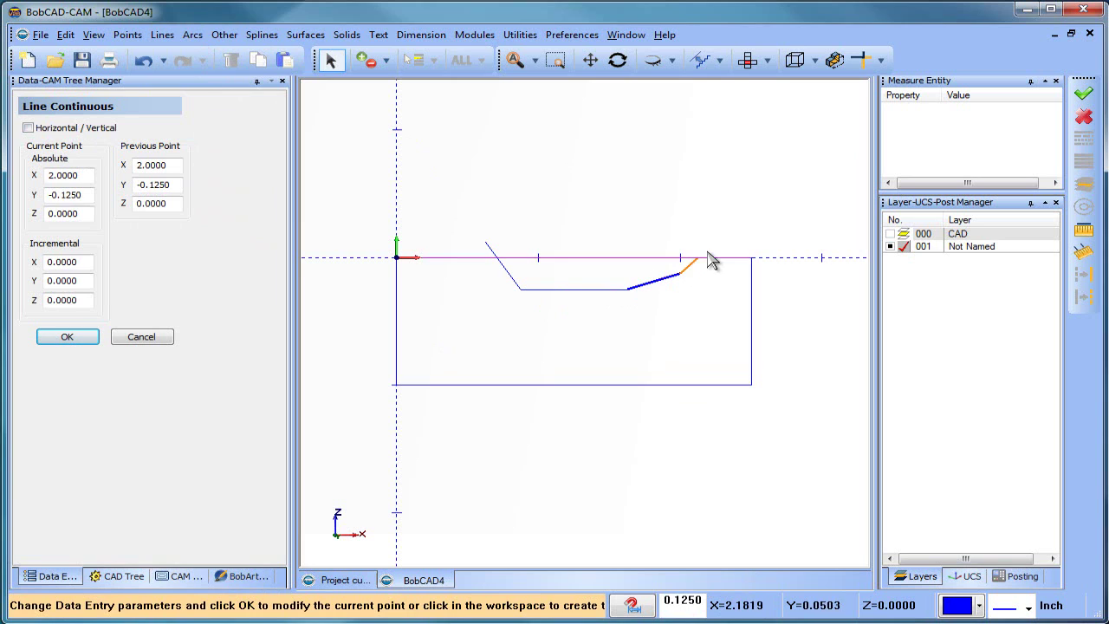
click(715, 244)
right_click(718, 249)
click(744, 250)
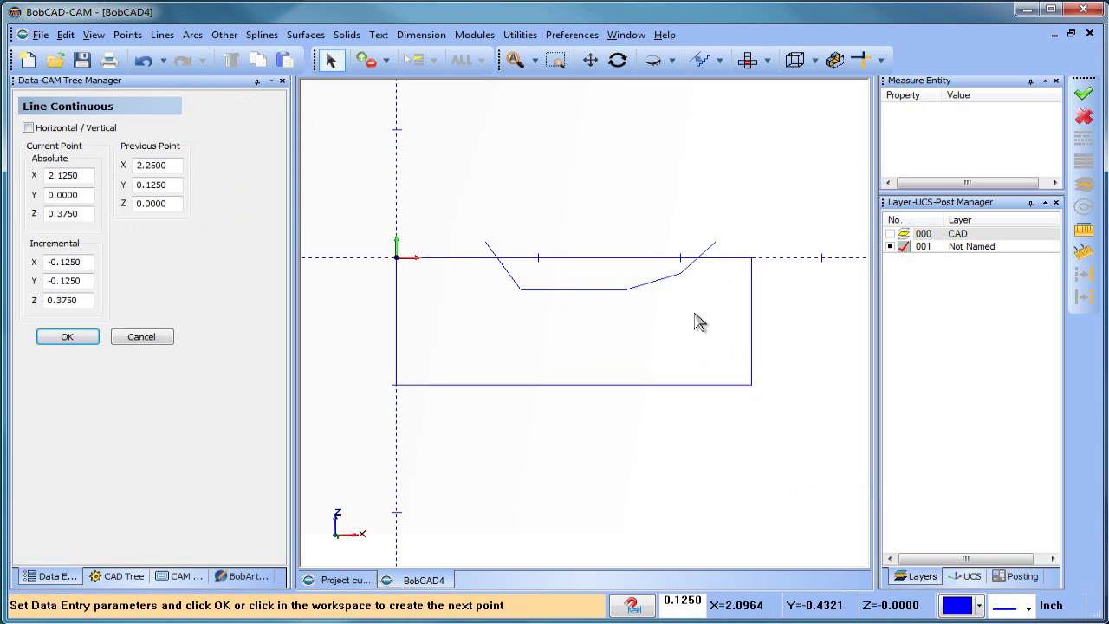
Step: Fillet the corner between the steep left slope and the flat bottom line with a trimmed 0.25 radius
click(192, 35)
click(218, 100)
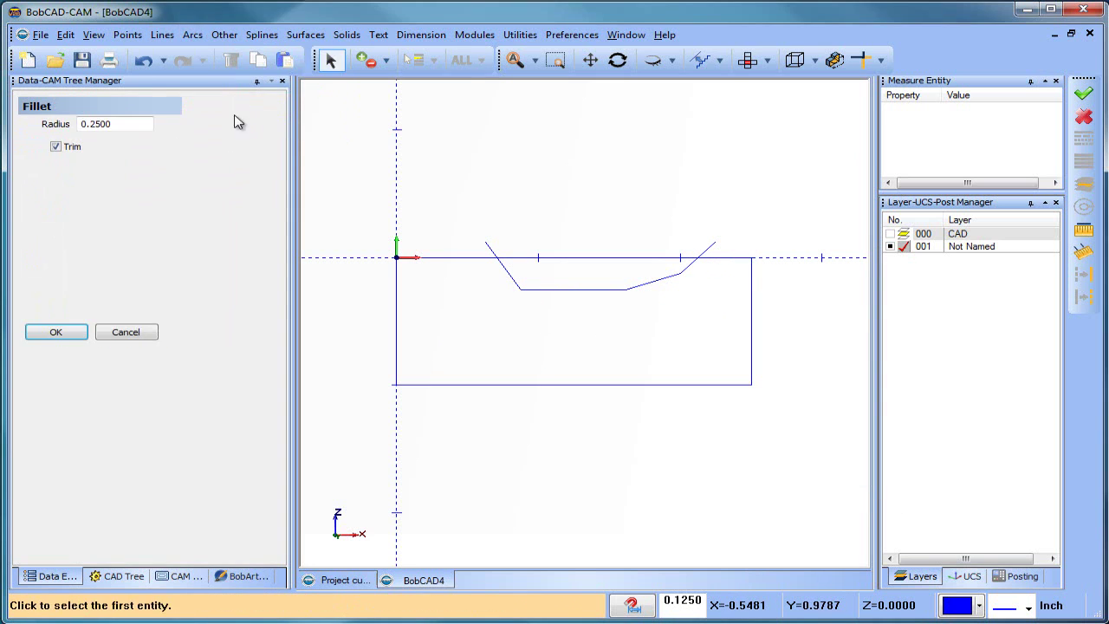
click(517, 286)
click(557, 290)
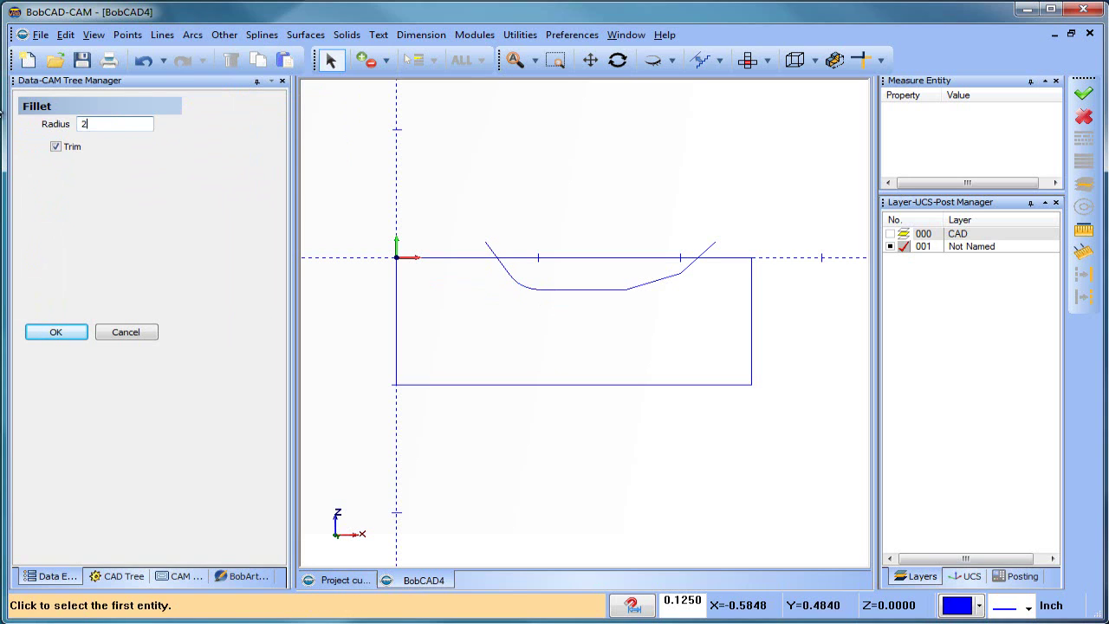
Step: Fillet the corner between the flat bottom line and the shallow slope of the dish profile with a trimmed radius of 2
text(2)
key(Return)
click(658, 290)
click(662, 299)
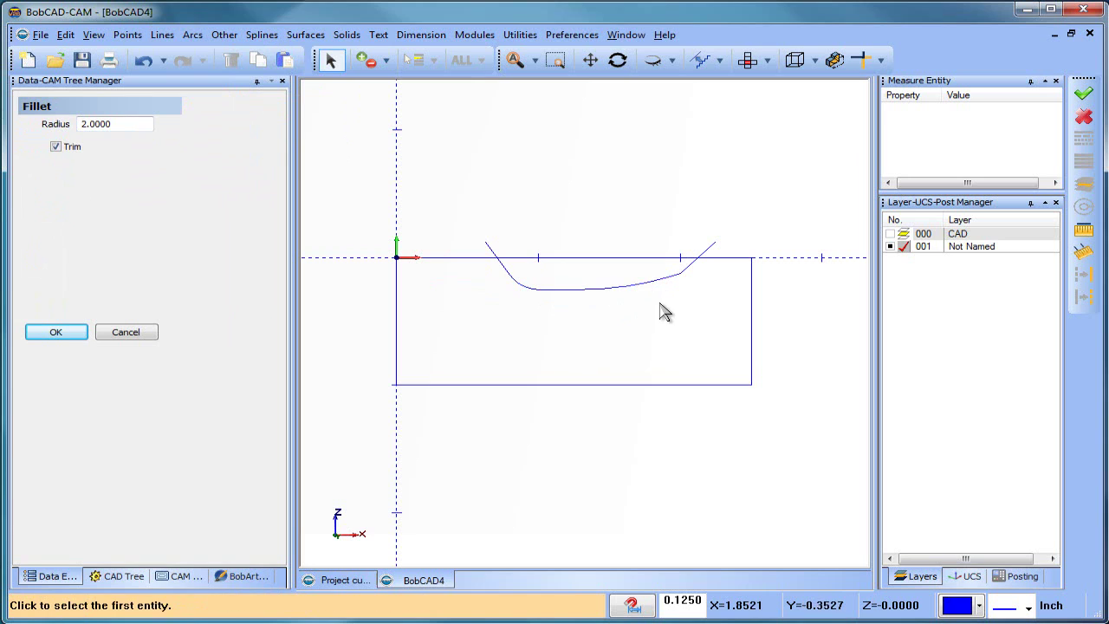
Step: Try a trimmed 0.2 radius fillet between the short steep outer line and the rectangle's upper edge
double_click(112, 124)
text(0.2)
key(Return)
click(698, 269)
click(725, 262)
click(144, 63)
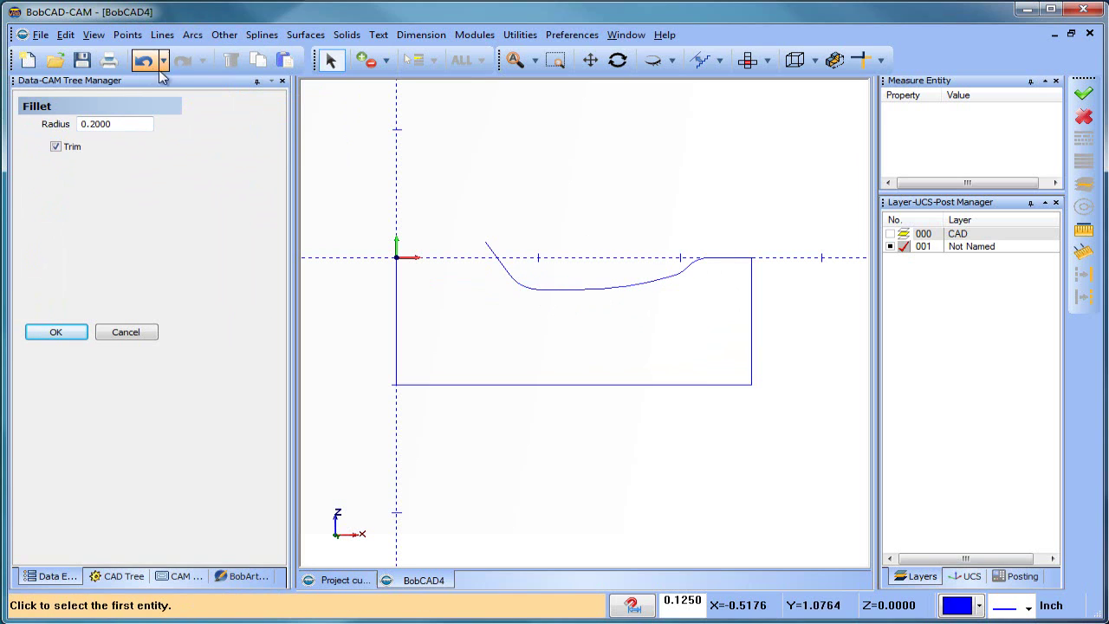
Step: Quick-trim the line ends protruding above the rectangle and the stretch of its upper edge spanning the dish
click(882, 60)
click(892, 91)
click(709, 251)
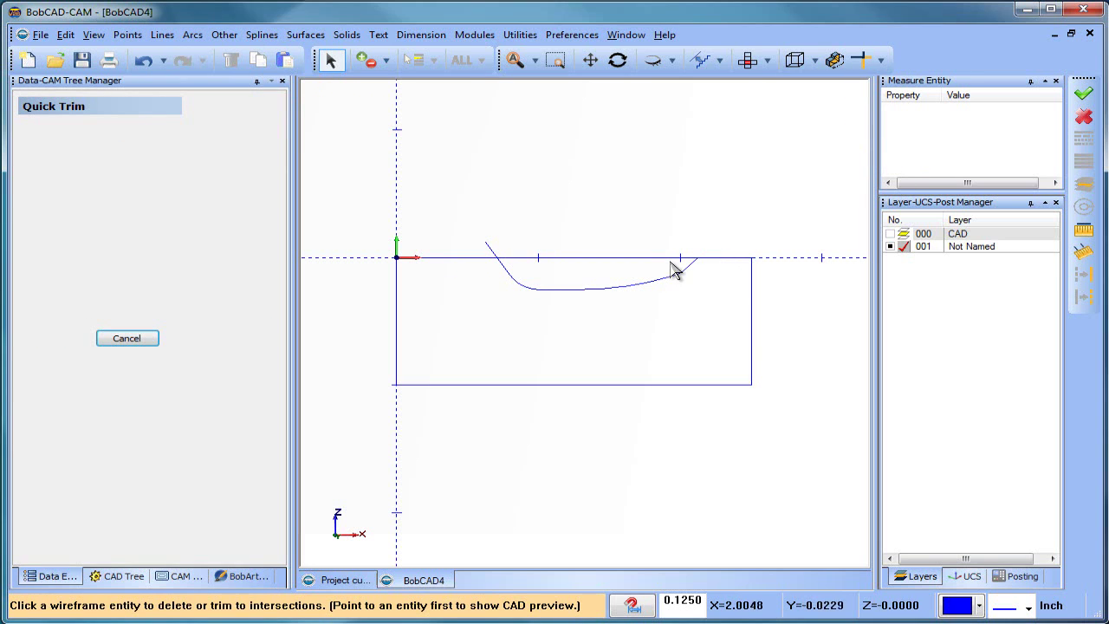
click(667, 258)
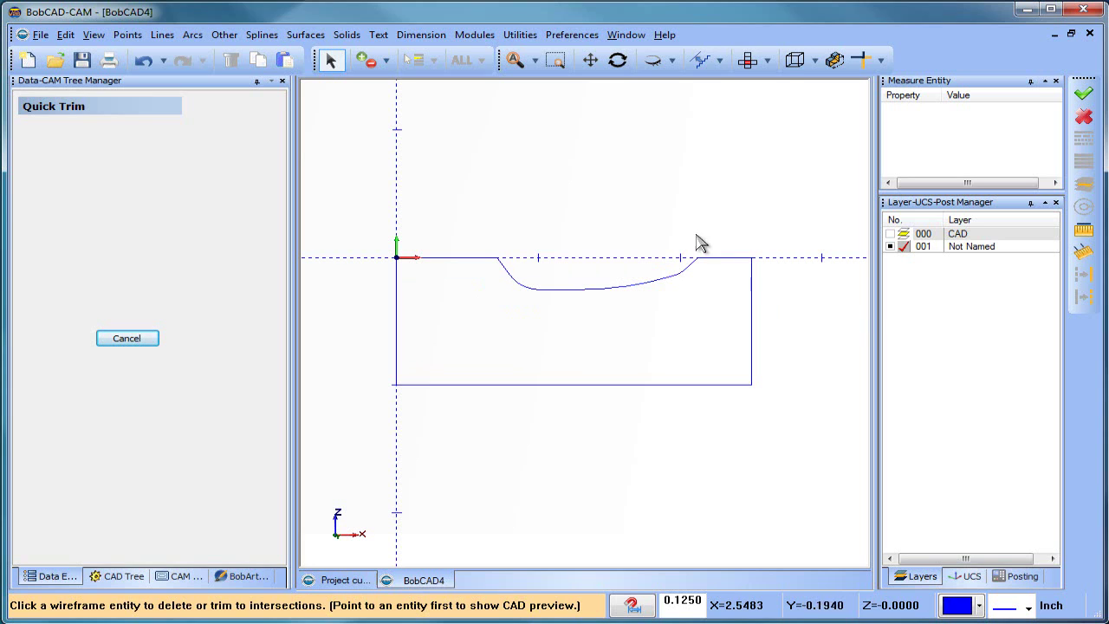
right_click(648, 191)
click(684, 220)
Step: Delete all the drawn geometry on layer 001 and make layer 000 CAD visible and active
click(462, 59)
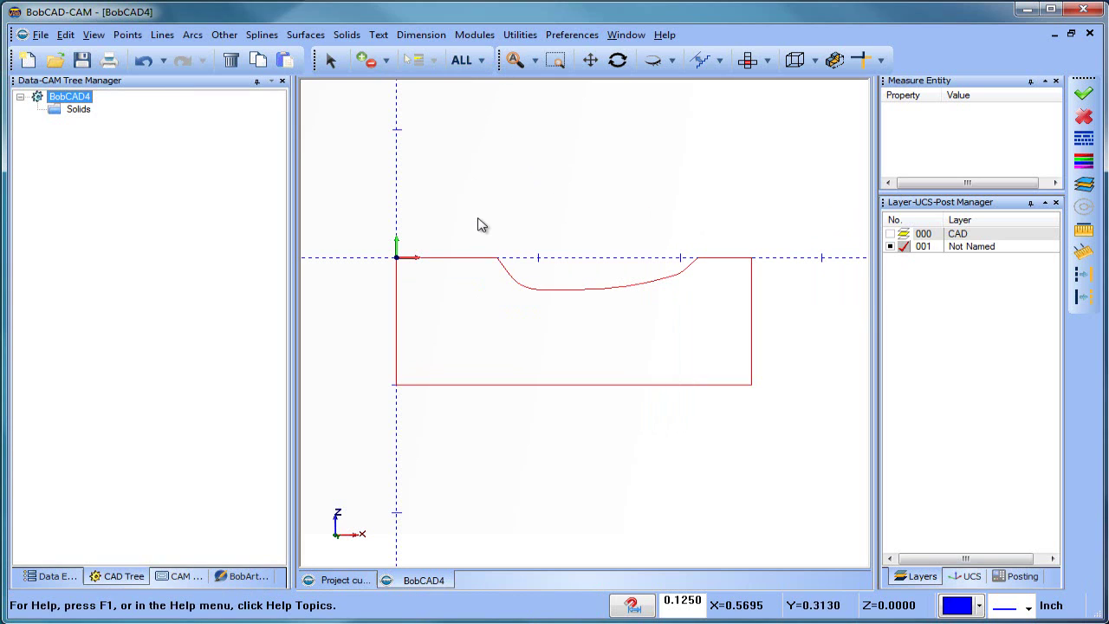
key(Delete)
click(895, 235)
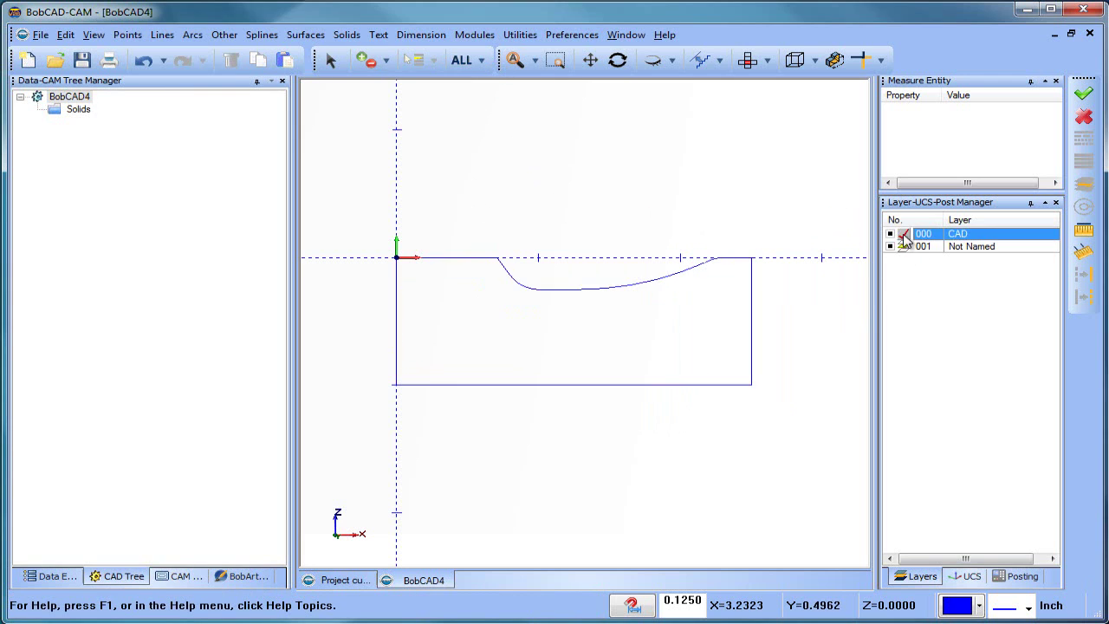
Step: Make the Top (X/Y) coordinate system active
scroll(715, 264, up, 3)
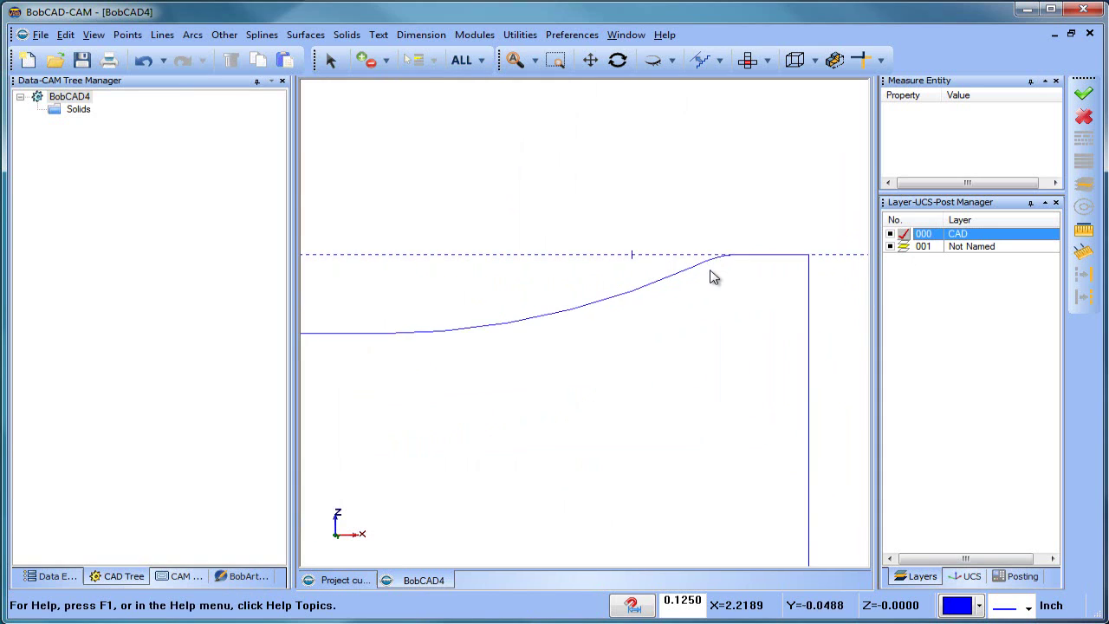
scroll(586, 288, down, 4)
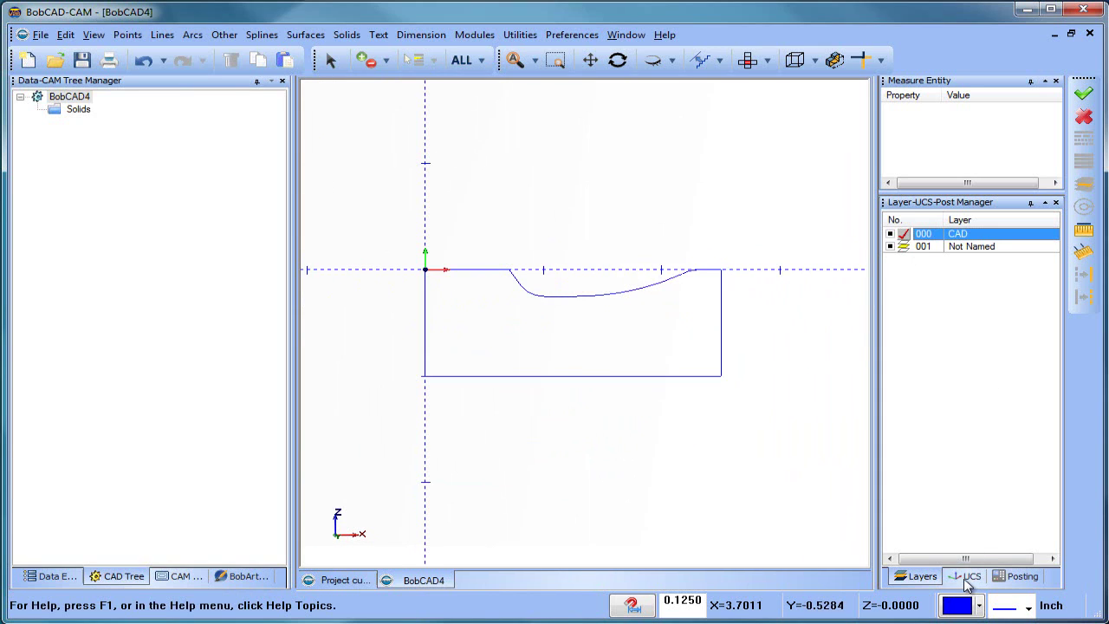
click(966, 577)
click(901, 234)
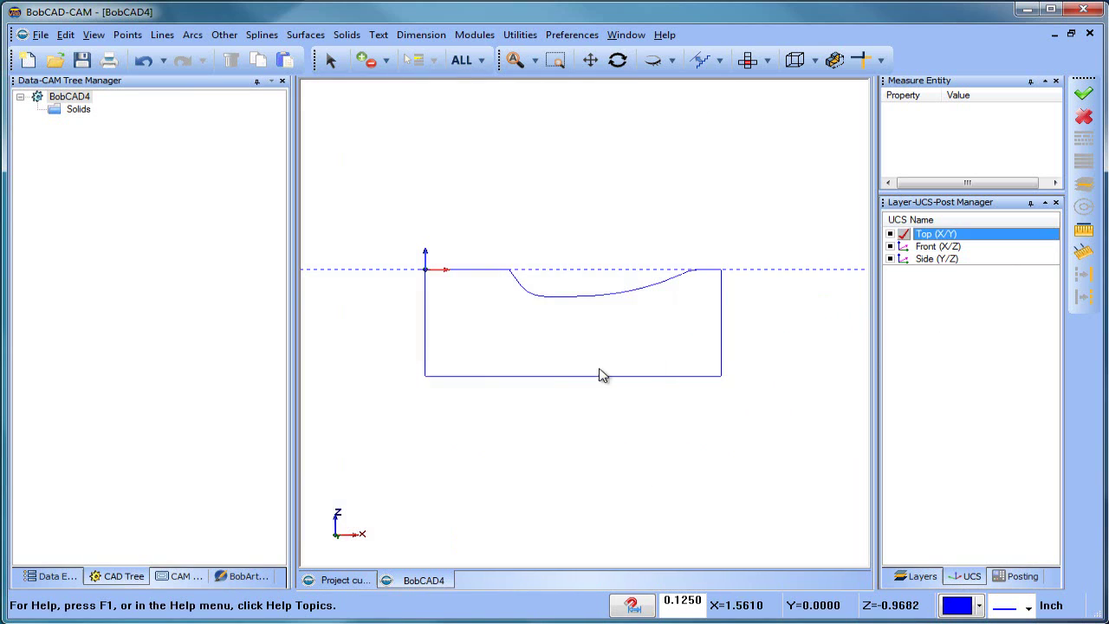
middle_drag(599, 376, 953, 589)
Step: Add a new layer named Stock and make it the active layer
click(919, 576)
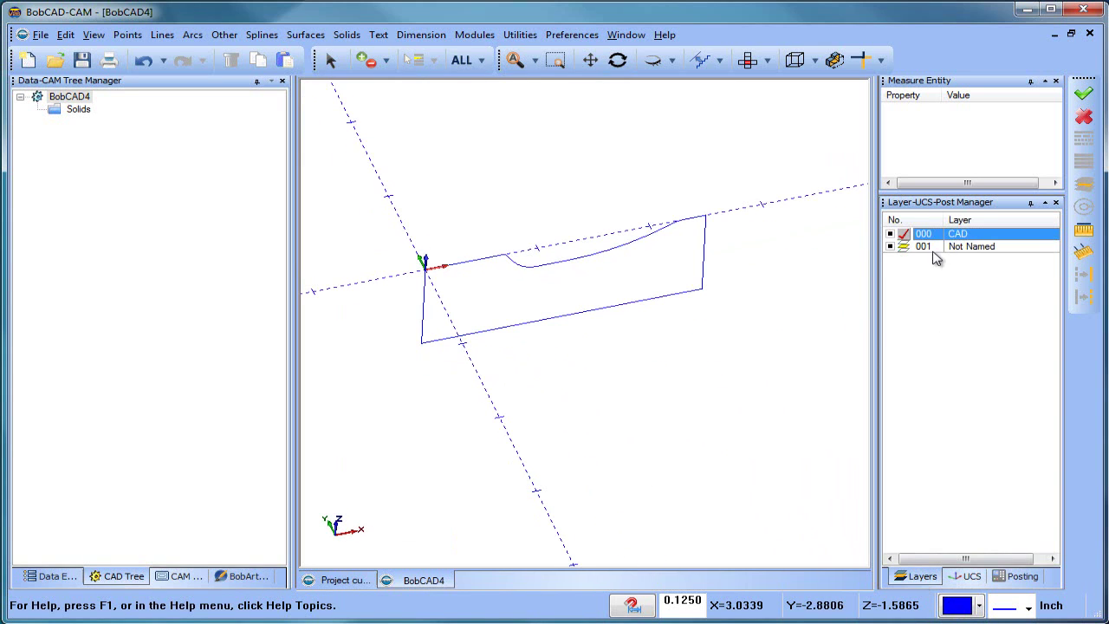
right_click(940, 247)
click(953, 257)
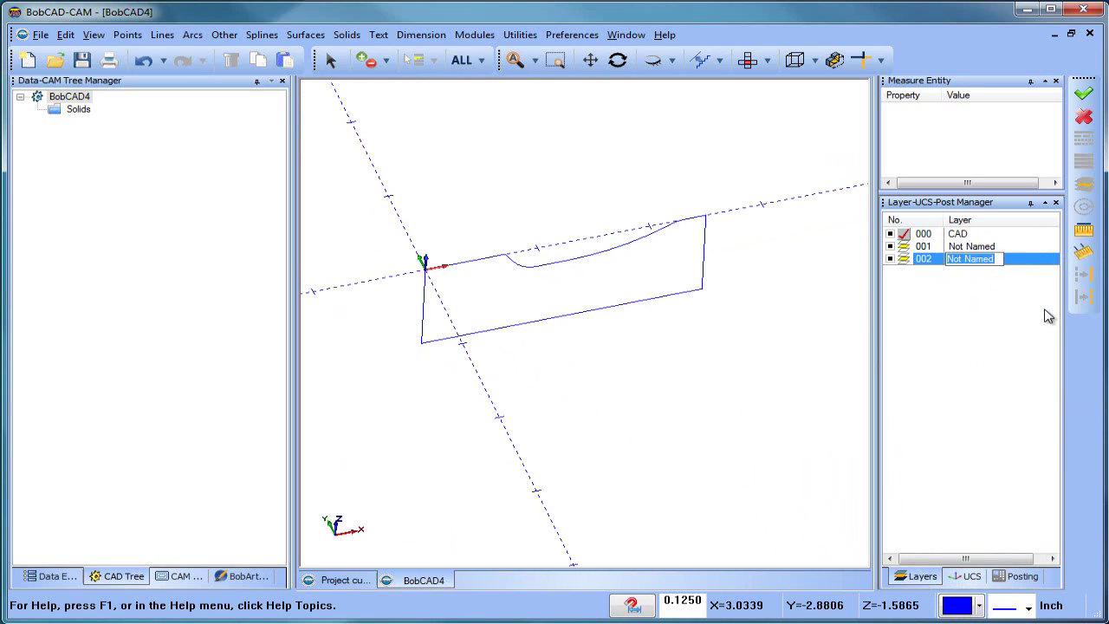
text(S)
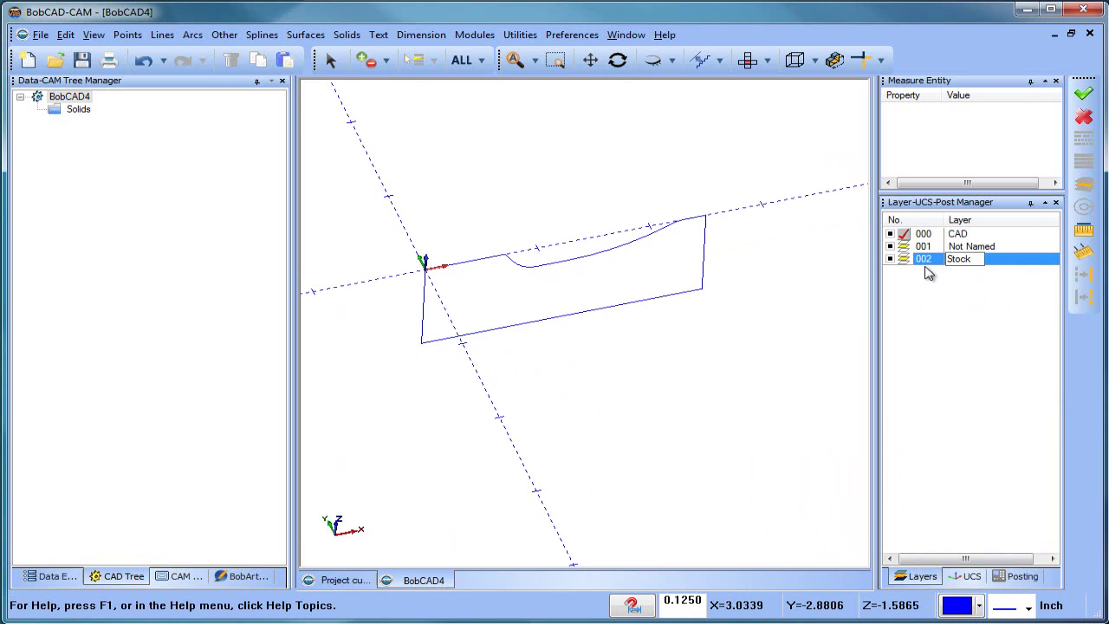
text(tock)
key(Return)
Step: Turn off the X-Y axis display in the part settings
middle_drag(699, 344, 668, 366)
click(572, 34)
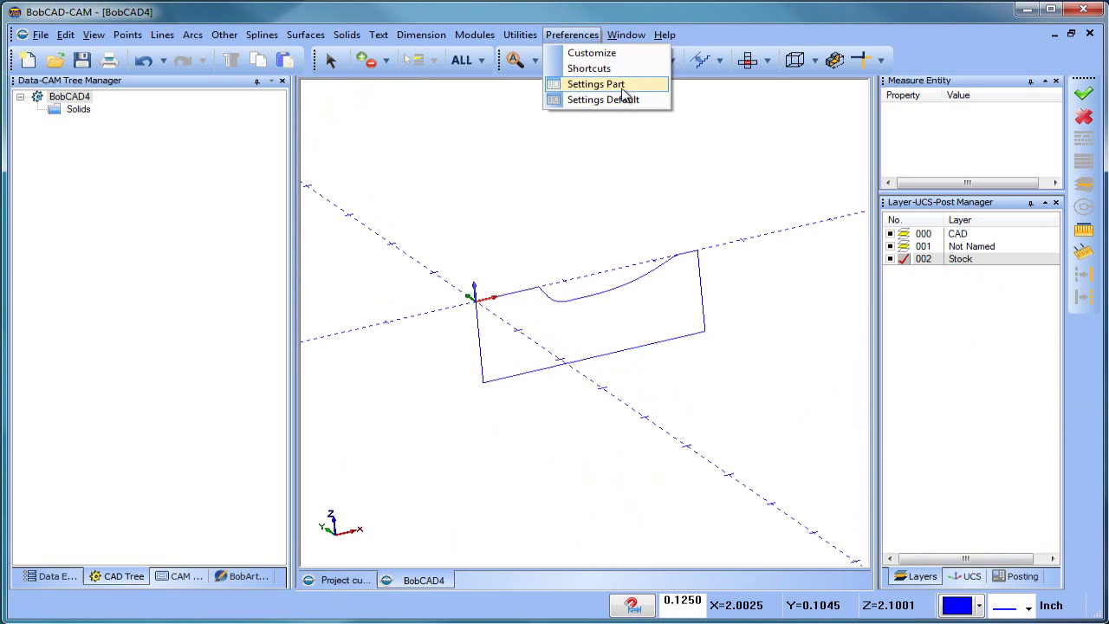
click(598, 84)
click(682, 196)
click(680, 484)
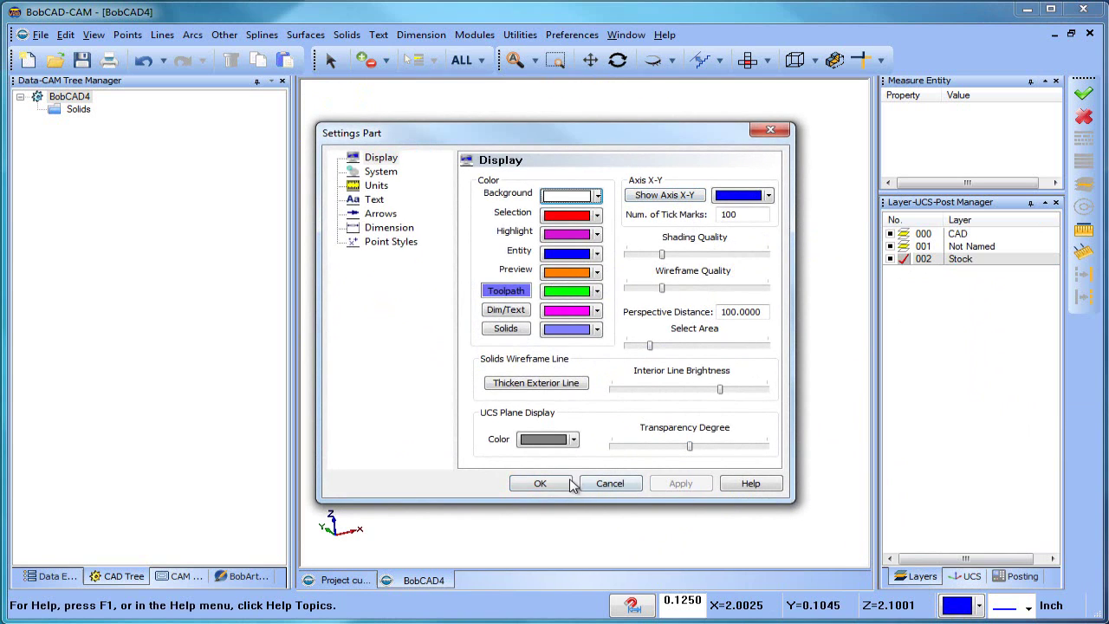
click(540, 484)
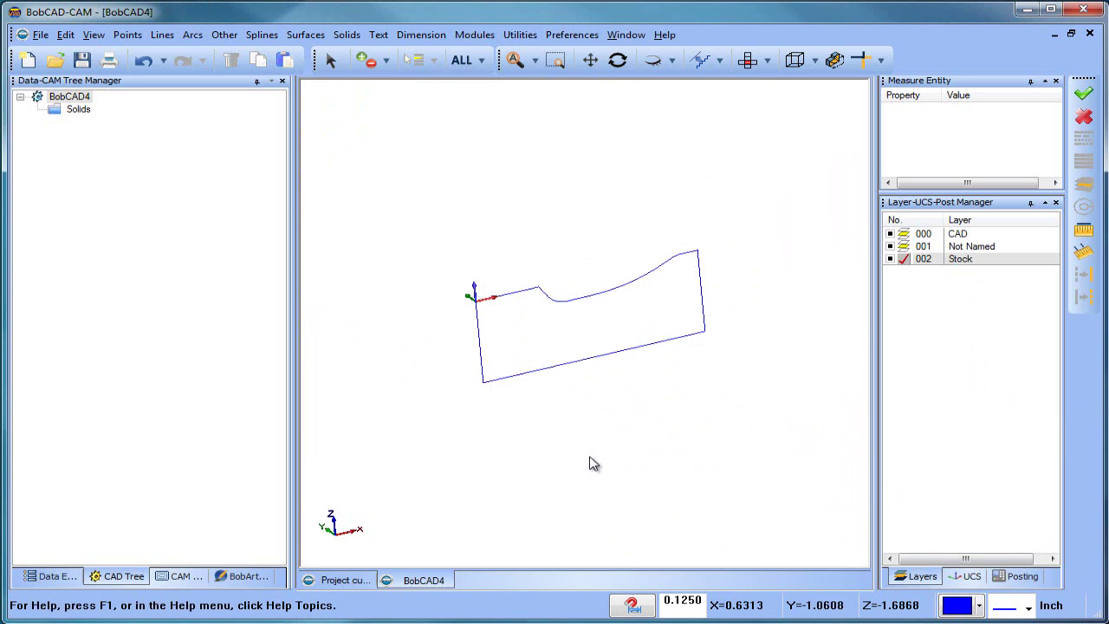
Step: Create a revolved surface by rotating the closed profile 360 degrees about its vertical edge at the origin
click(305, 35)
click(384, 140)
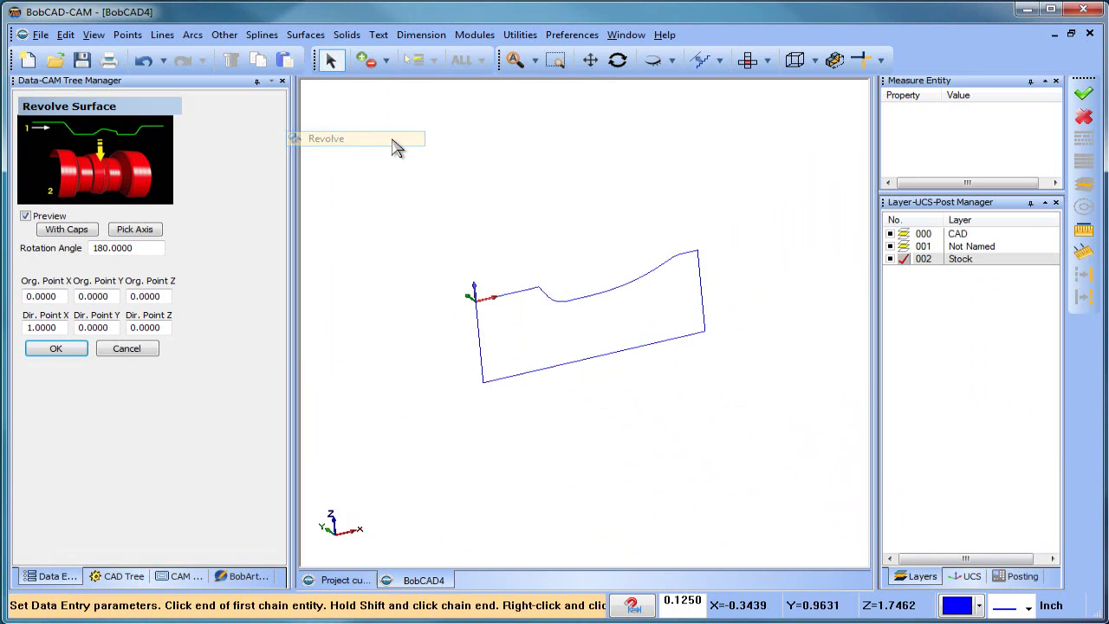
click(139, 230)
drag(155, 247, 25, 248)
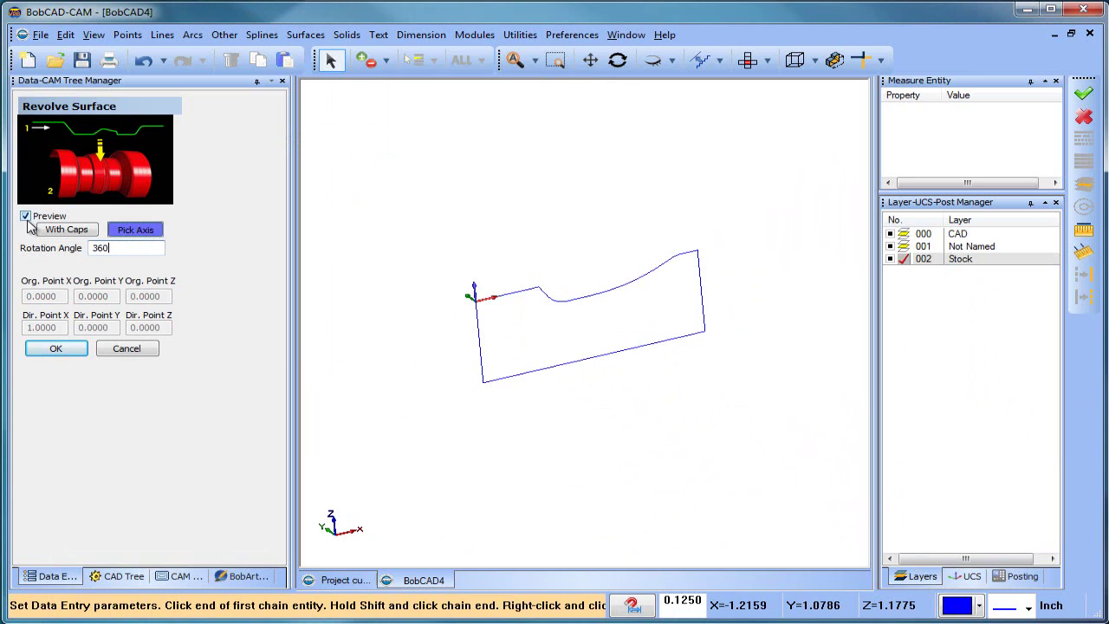
text(360)
key(Return)
click(701, 256)
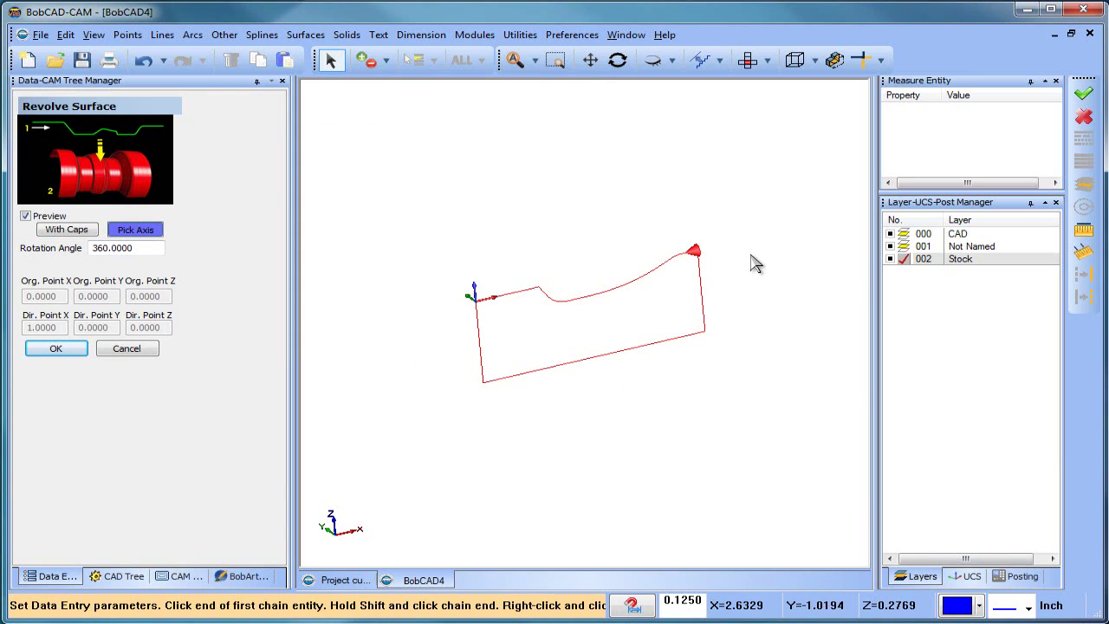
click(478, 322)
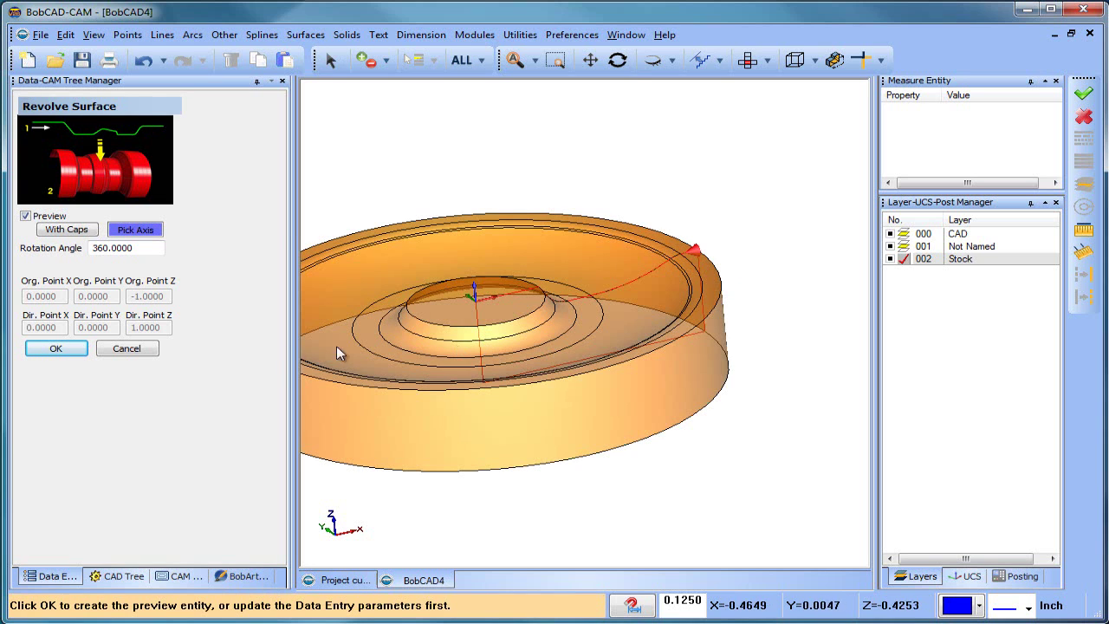
click(55, 348)
Step: Hide layer 001 and change the color of all the revolved surfaces to dark grey
middle_drag(577, 342, 679, 330)
scroll(569, 341, up, 3)
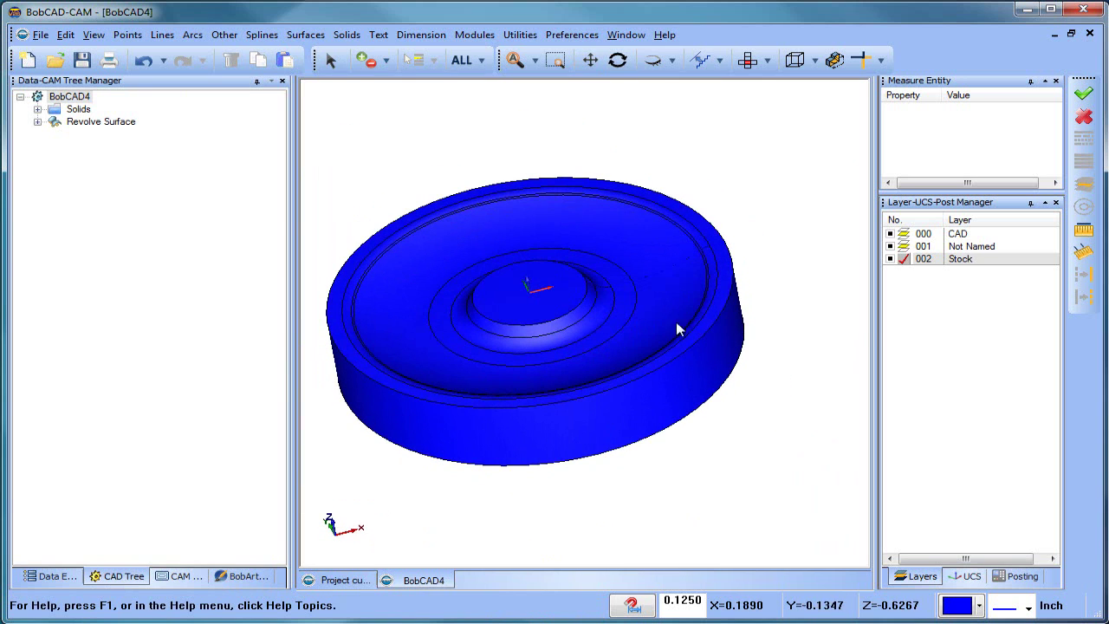
click(890, 248)
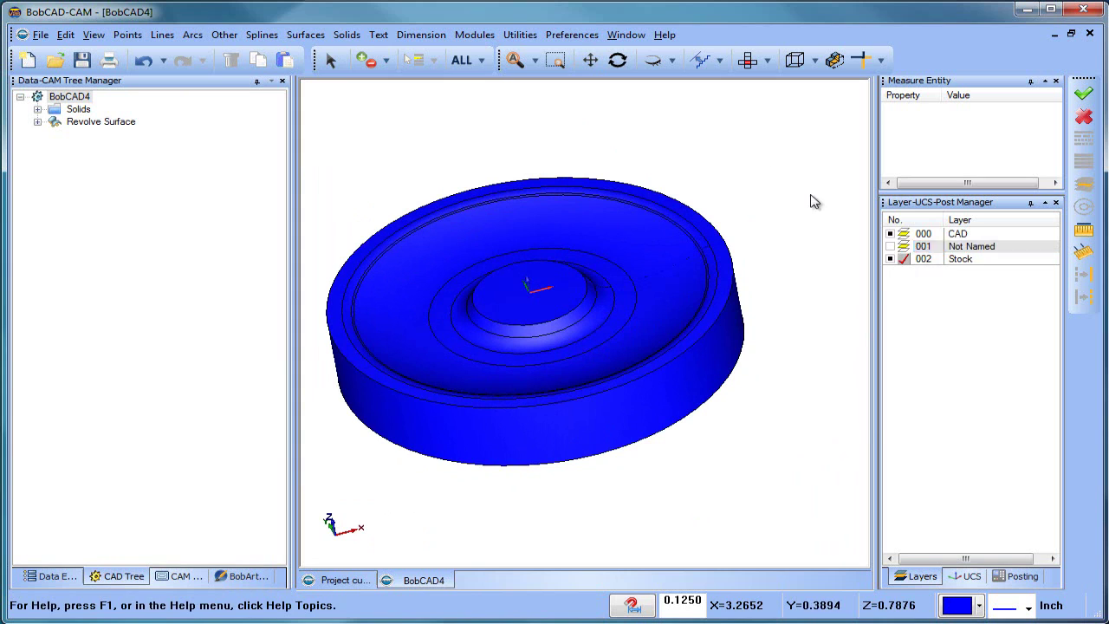
right_click(767, 167)
click(460, 230)
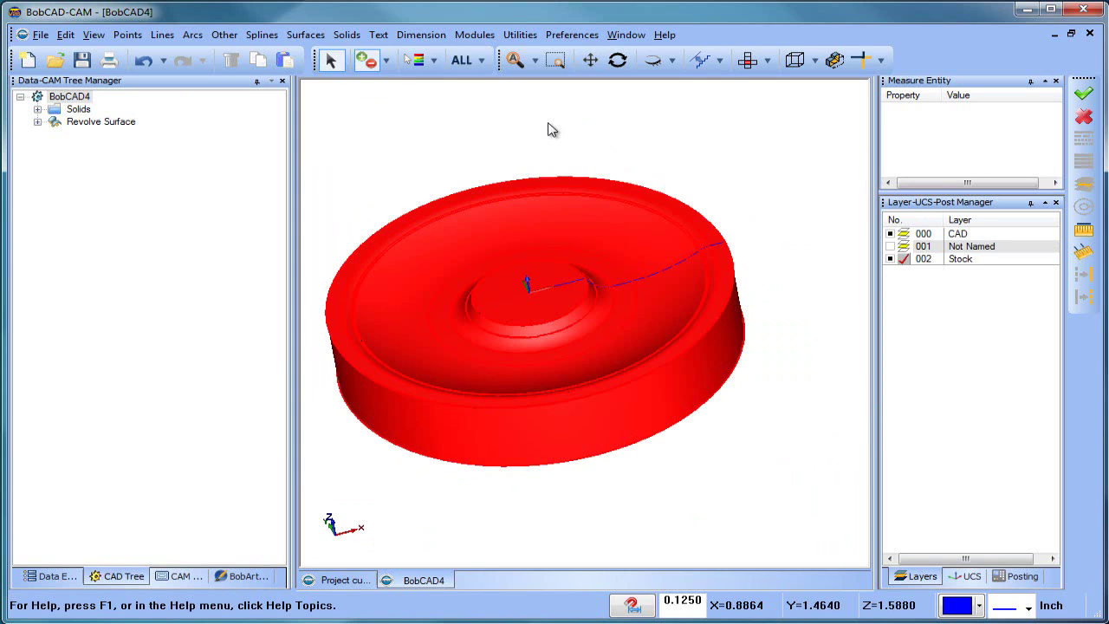
right_click(549, 129)
mouse_move(668, 259)
click(783, 261)
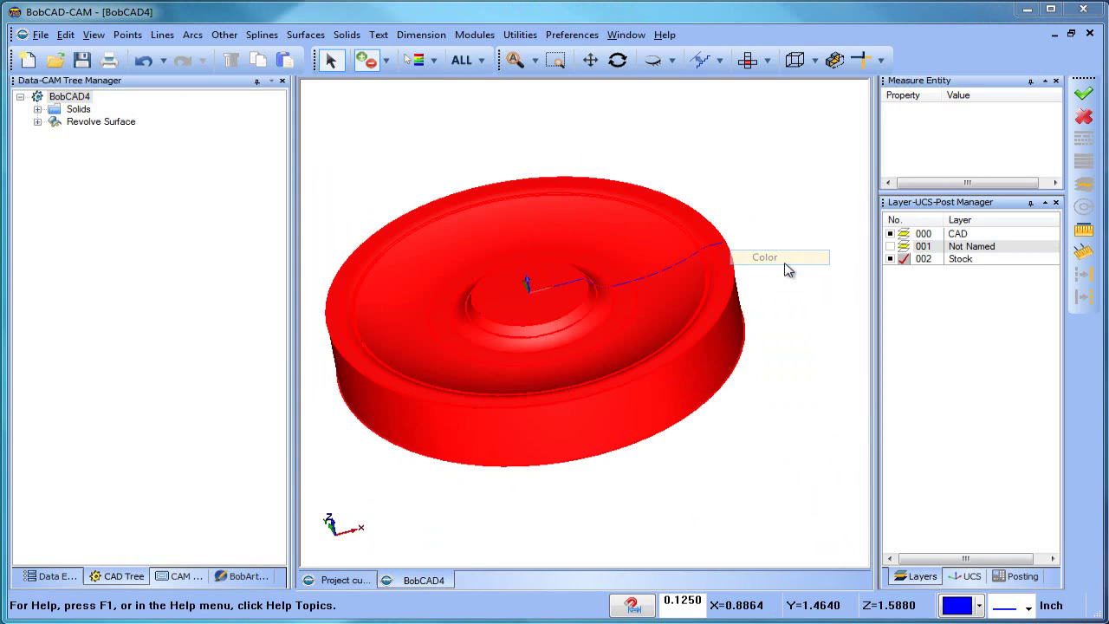
click(577, 422)
right_click(773, 147)
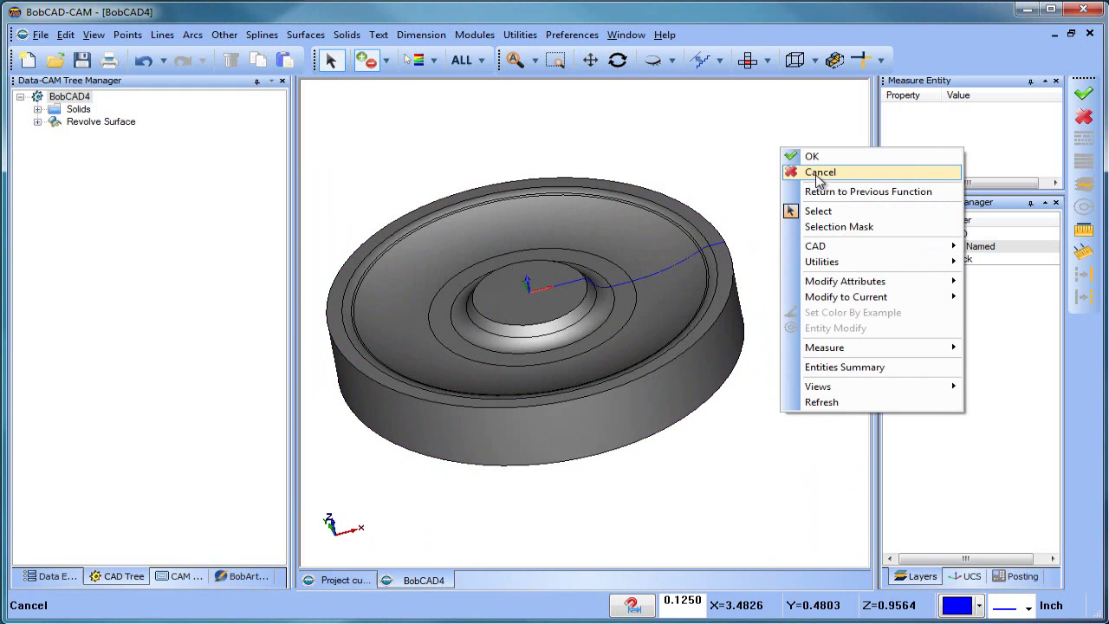
click(805, 171)
Step: Hide the profile on layer 000 CAD, keeping only the Stock layer displayed
click(890, 245)
click(890, 234)
mouse_move(545, 277)
middle_down()
mouse_move(546, 312)
mouse_move(554, 291)
middle_up()
click(752, 63)
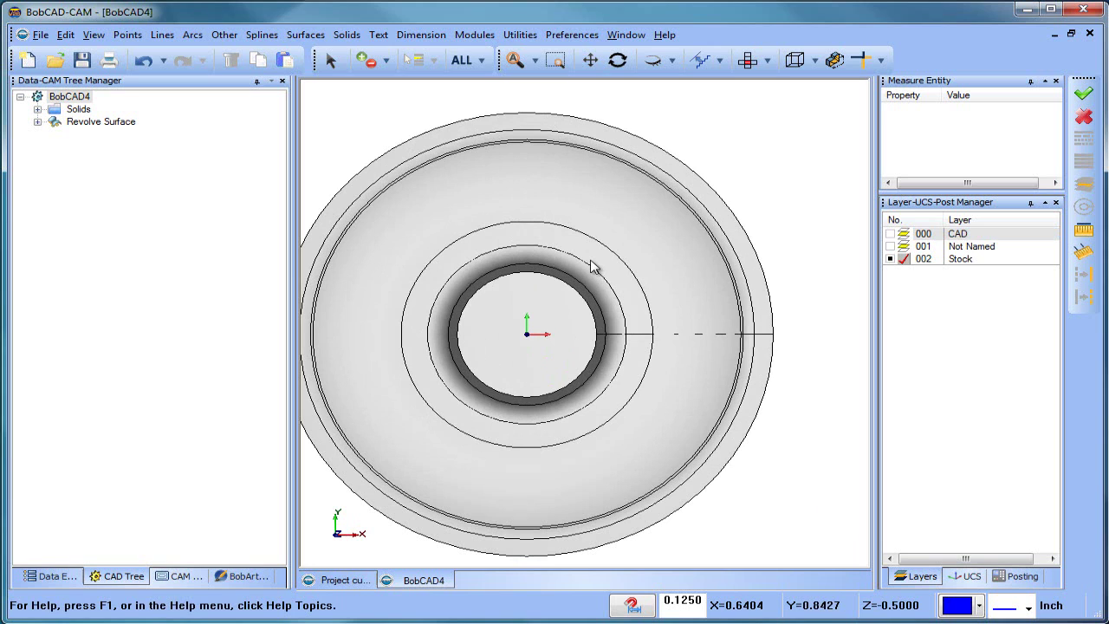
Step: In the Project curves file, blank the toolpath of Feature 3 Axis
click(362, 580)
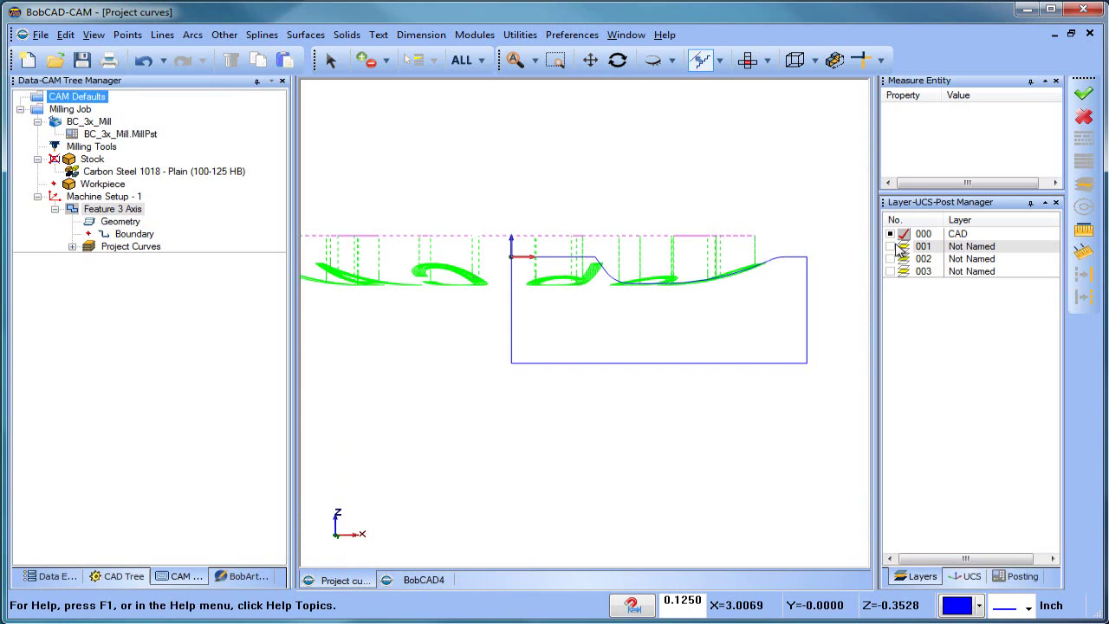
click(13, 246)
right_click(116, 208)
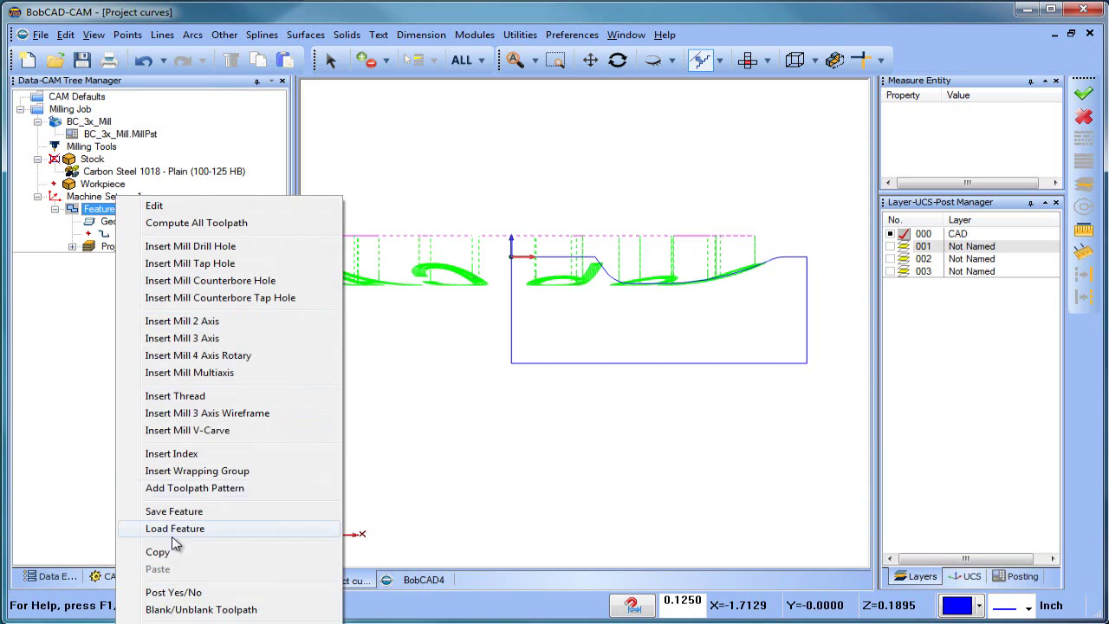
click(201, 609)
Step: Make layer 002 active and hide the other layers to examine the lettering laid out around its arc
click(893, 247)
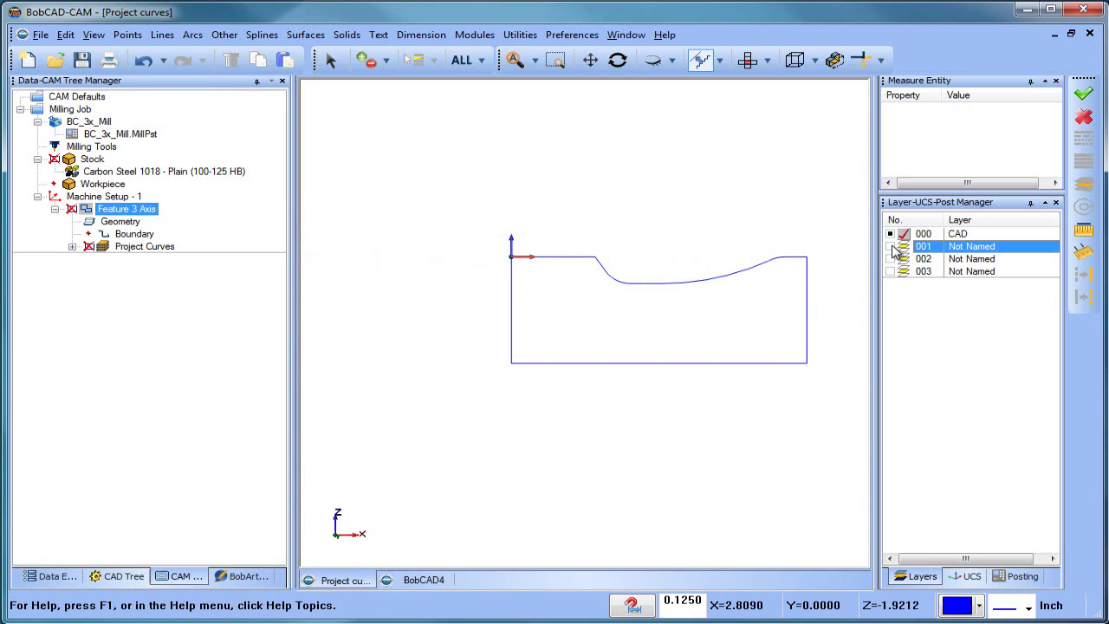
click(901, 246)
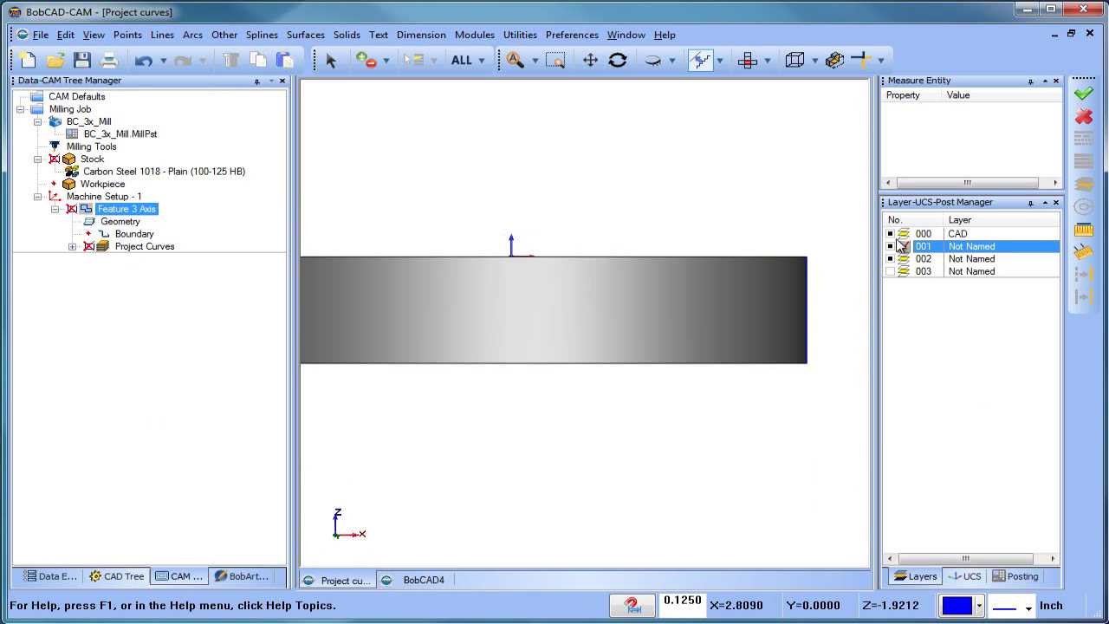
click(904, 259)
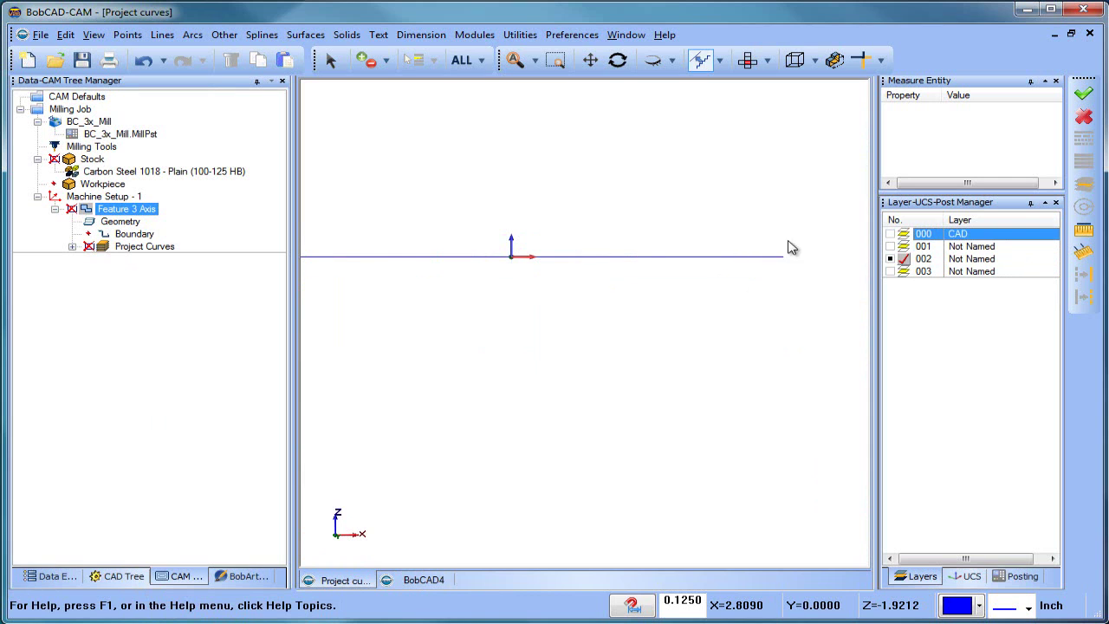
scroll(585, 269, down, 3)
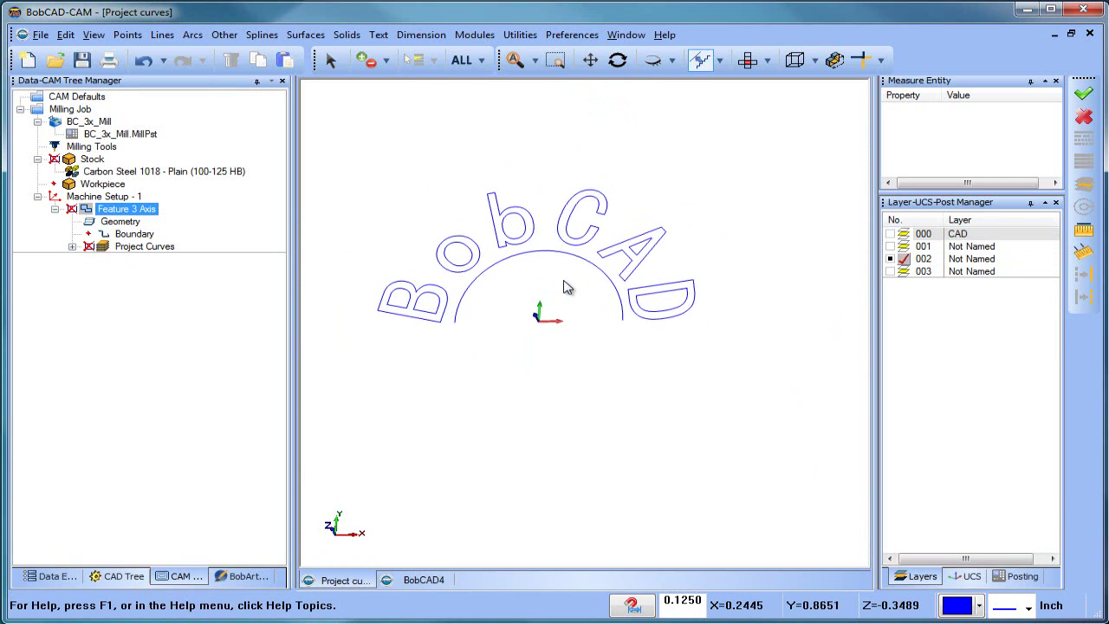
Step: Return to the BobCAD4 file, add a new layer 003 below Stock and make it active
click(432, 582)
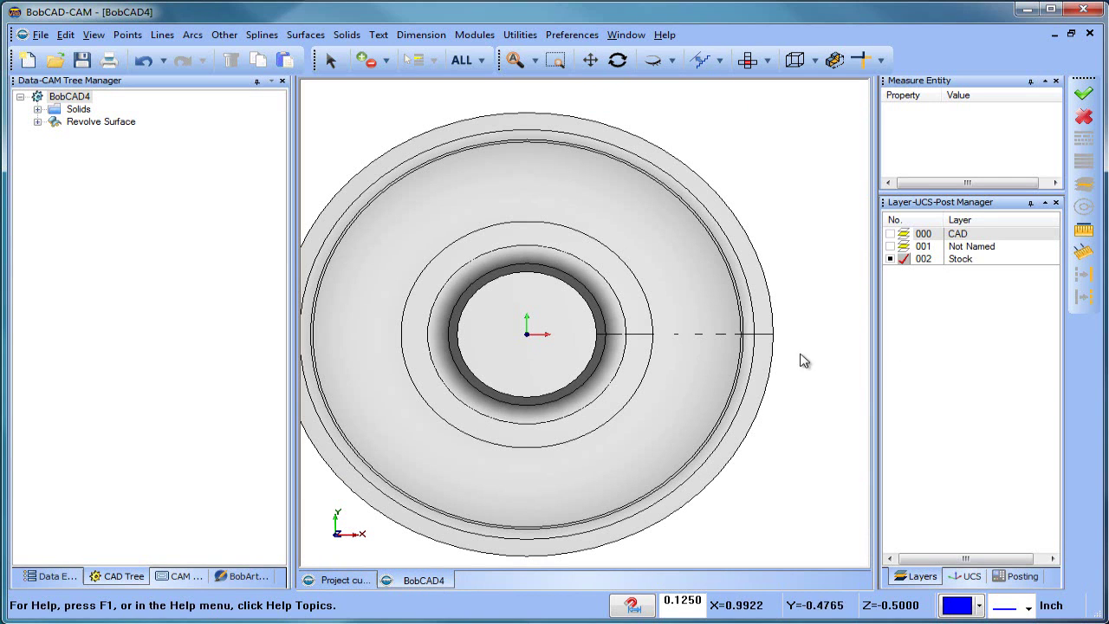
scroll(724, 195, down, 1)
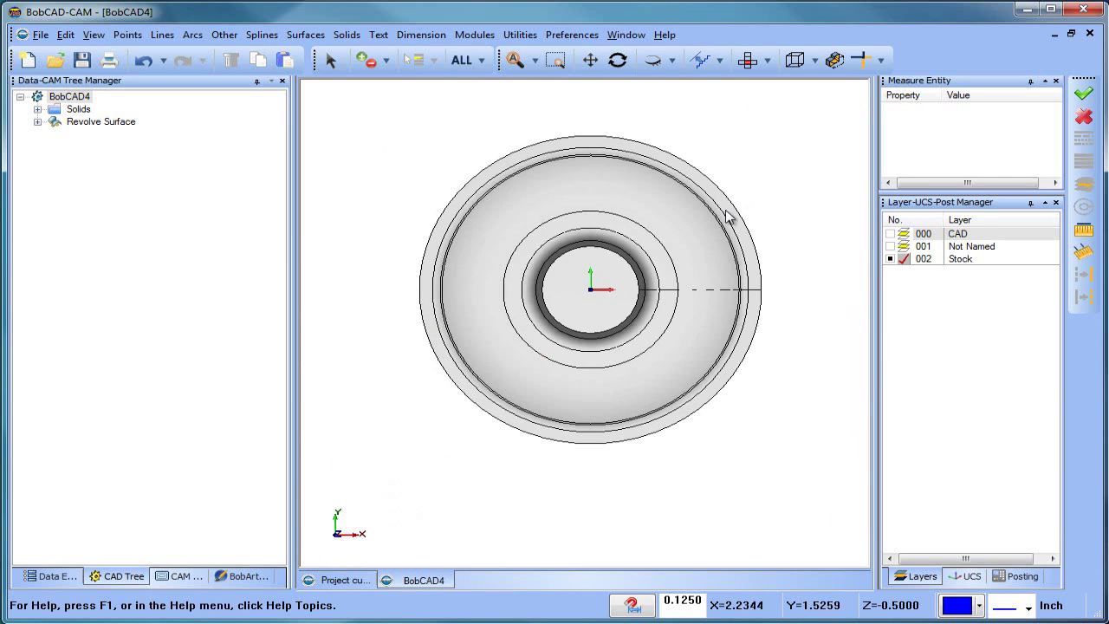
right_click(953, 260)
click(1013, 274)
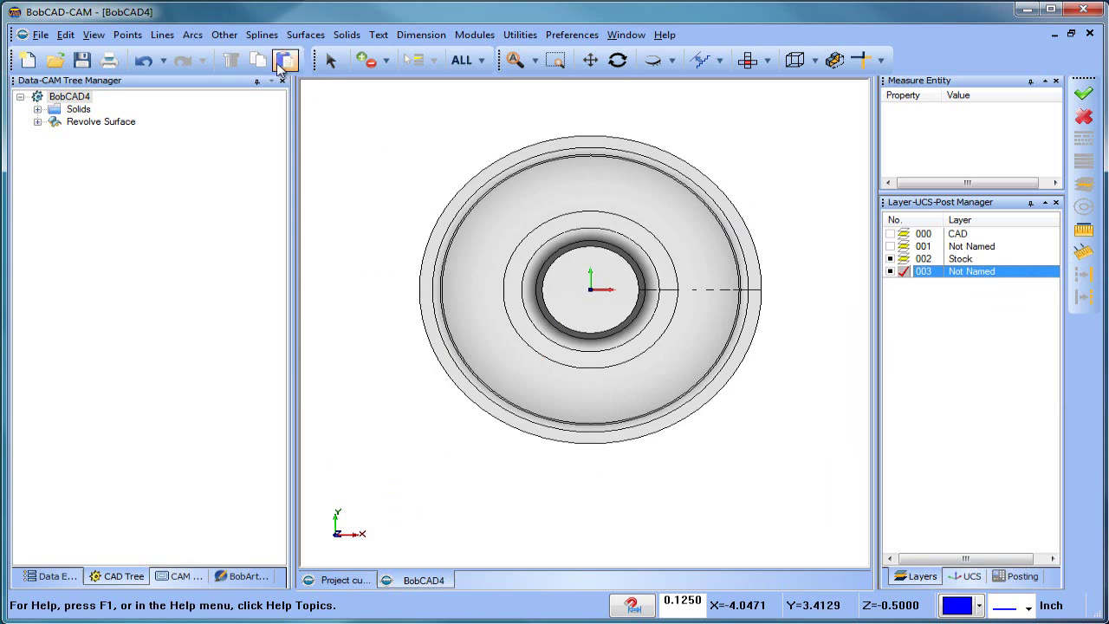
Step: Draw a full circle with a radius of 1.2 centred at X 0, Y 0, Z 0 on layer 003
click(192, 35)
click(223, 68)
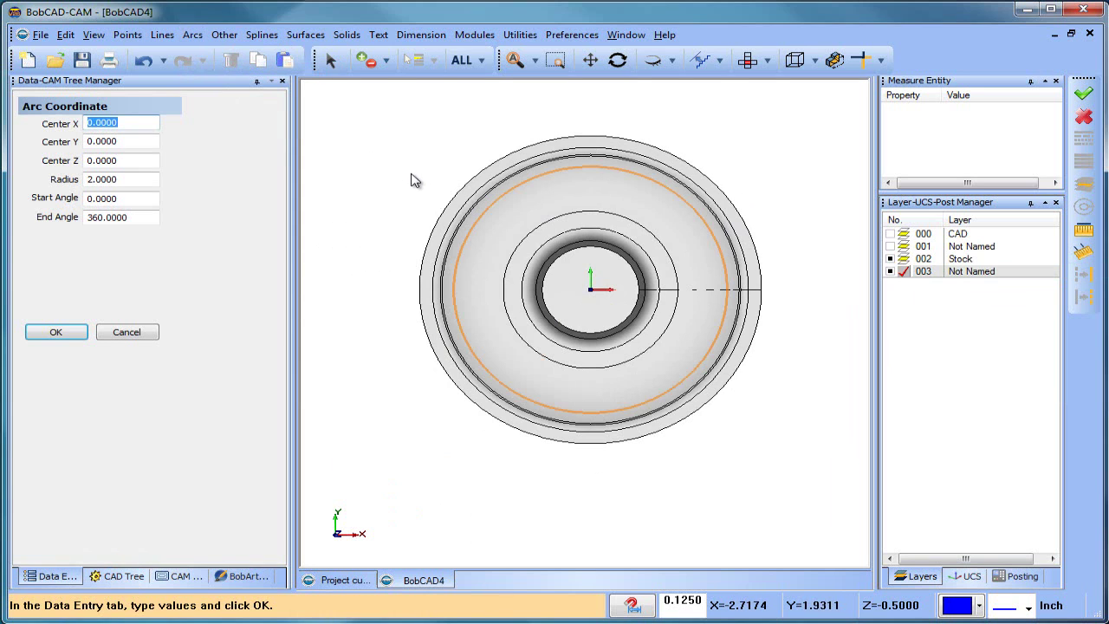
scroll(584, 268, up, 1)
middle_drag(584, 268, 508, 272)
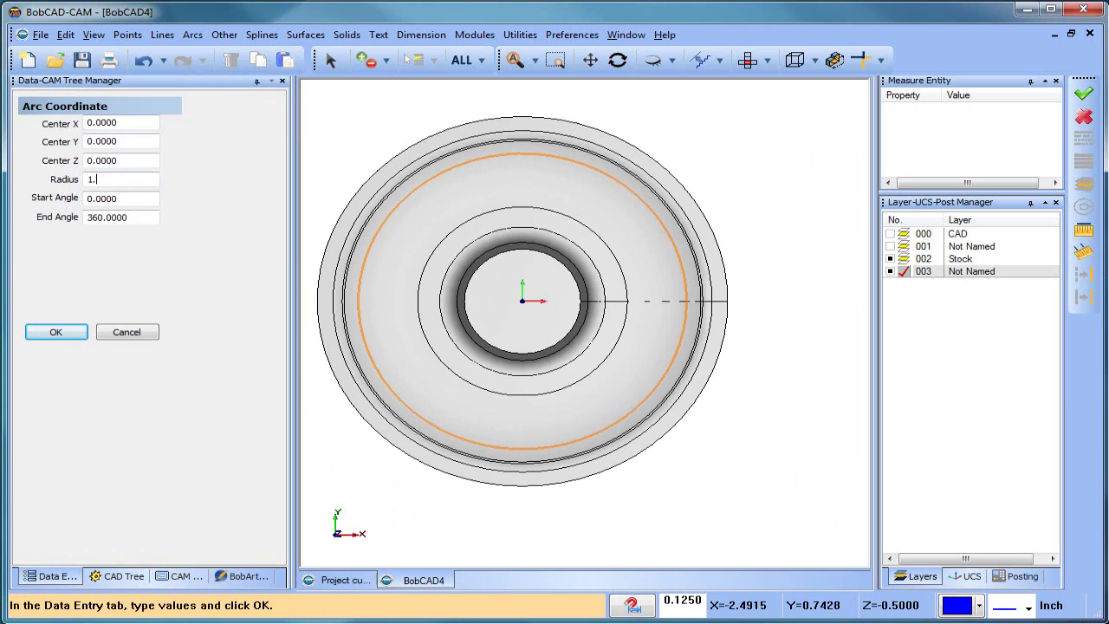
click(132, 161)
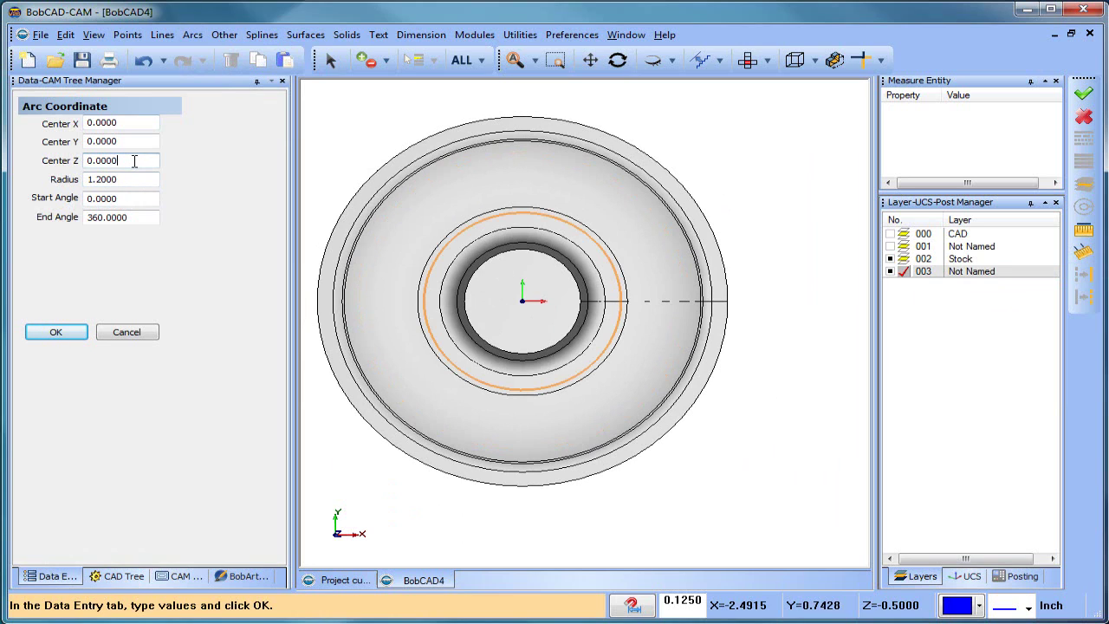
click(55, 332)
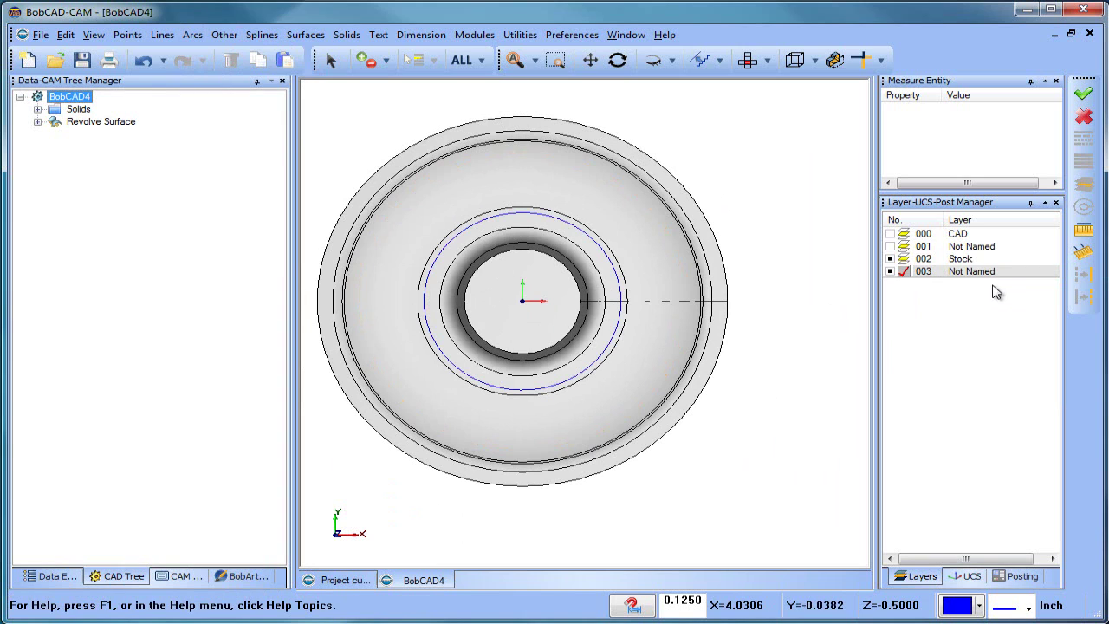
Step: Hide the Stock layer so that only the circle on layer 003 is displayed
click(891, 260)
right_click(708, 176)
click(726, 193)
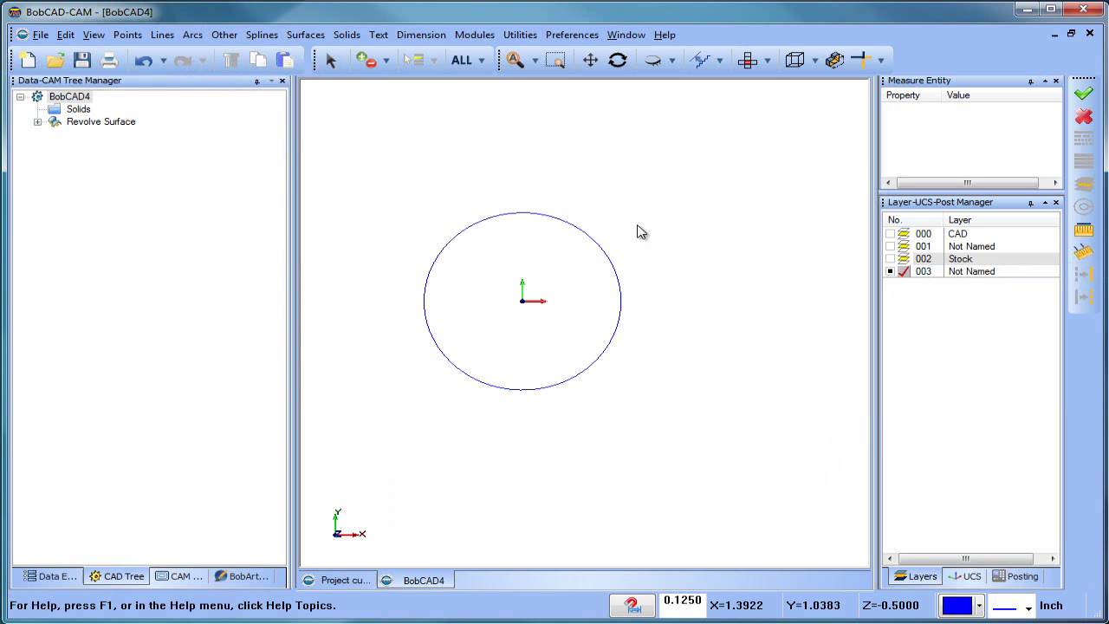
drag(578, 293, 611, 287)
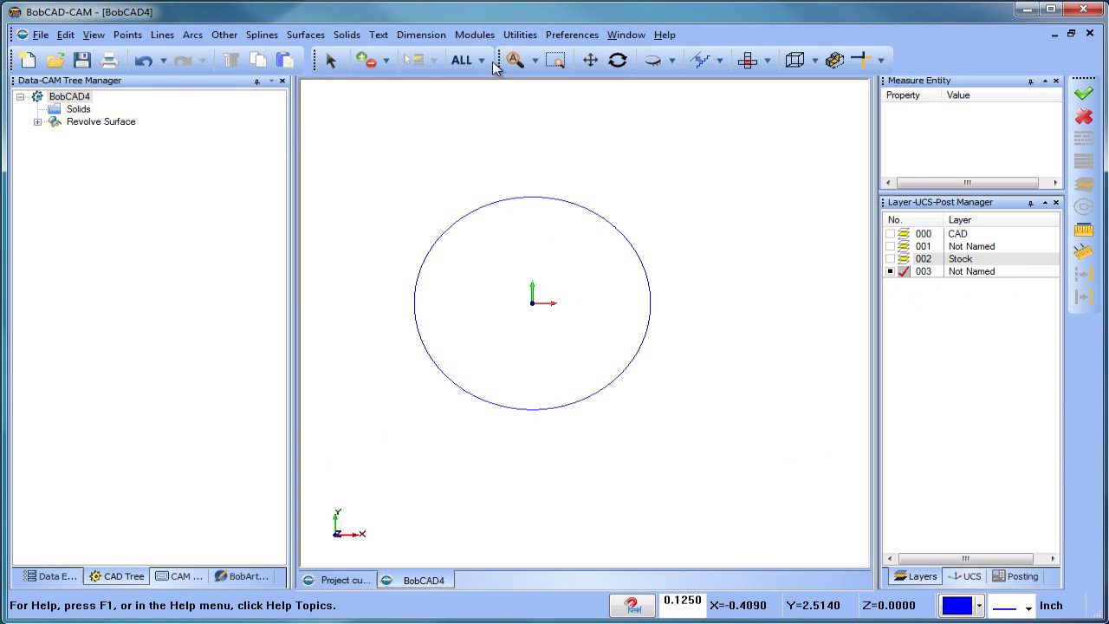
Step: Break the circle into 2 equal divisions and delete its lower half
click(519, 35)
mouse_move(590, 131)
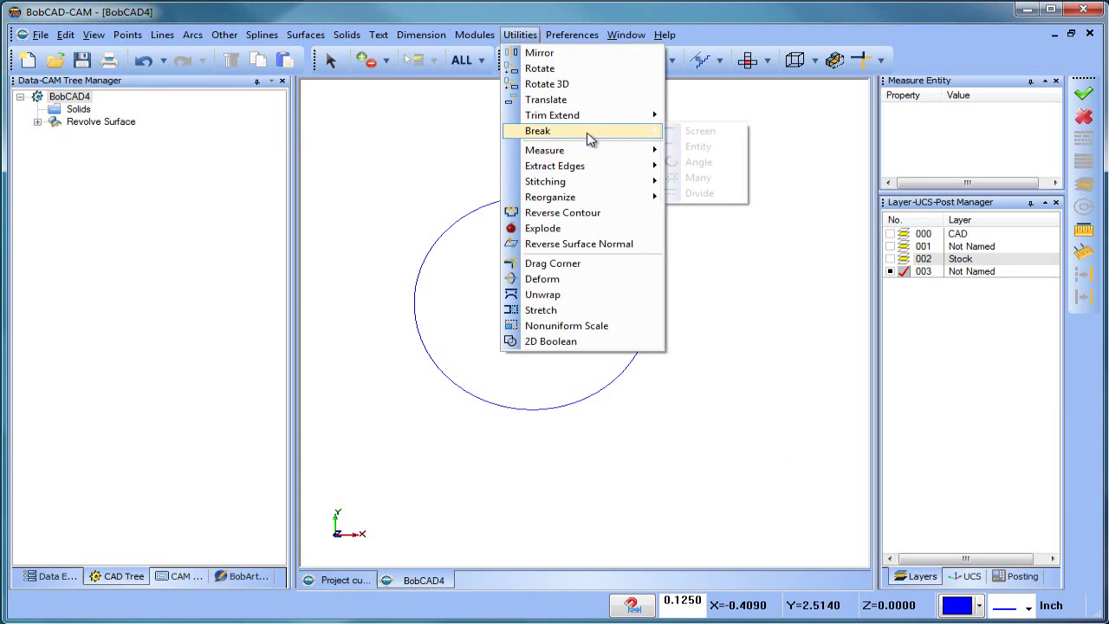
click(702, 193)
click(534, 199)
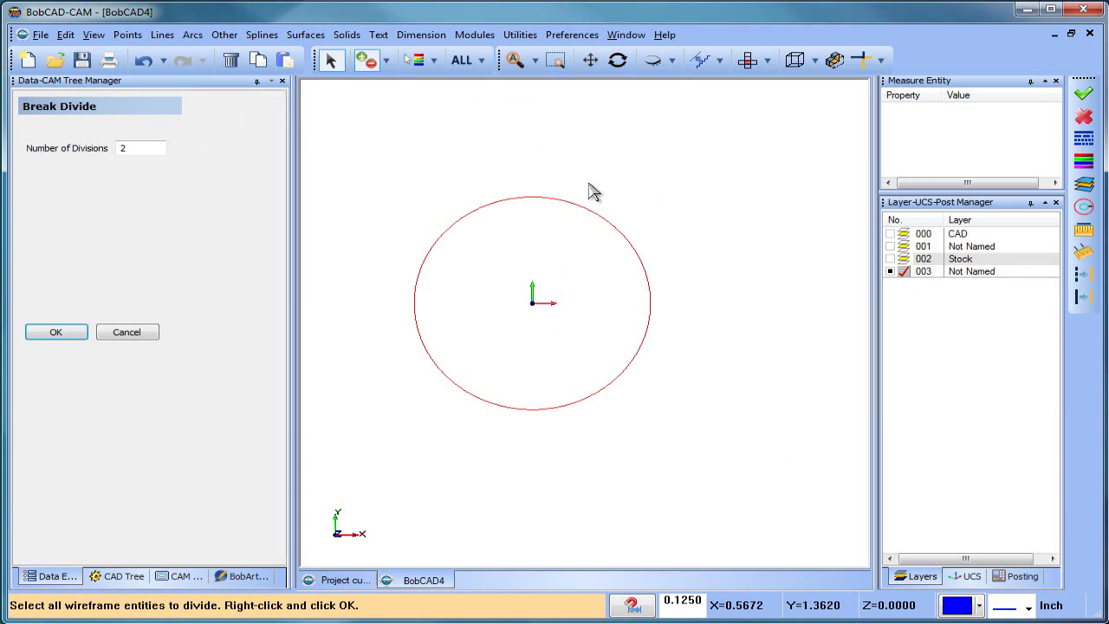
right_click(696, 226)
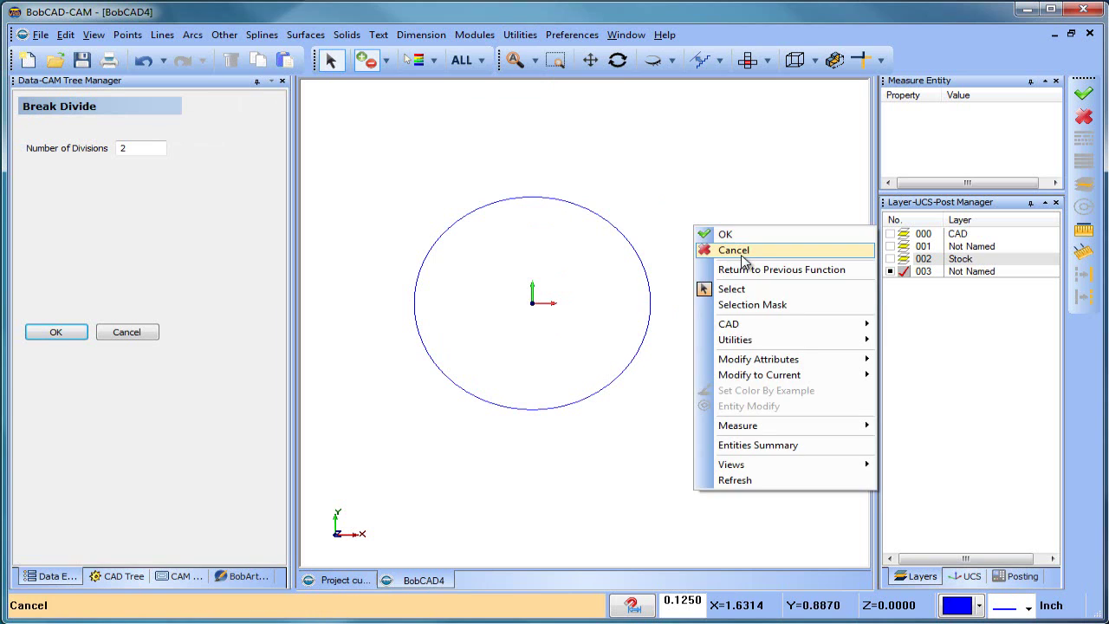
click(742, 253)
drag(402, 366, 652, 447)
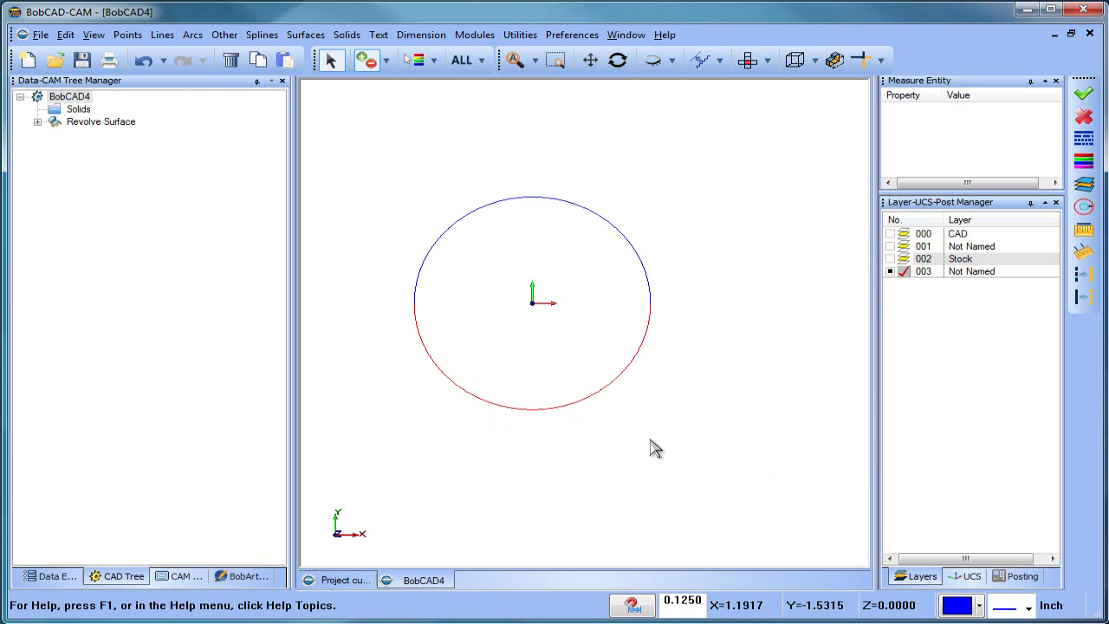
key(Delete)
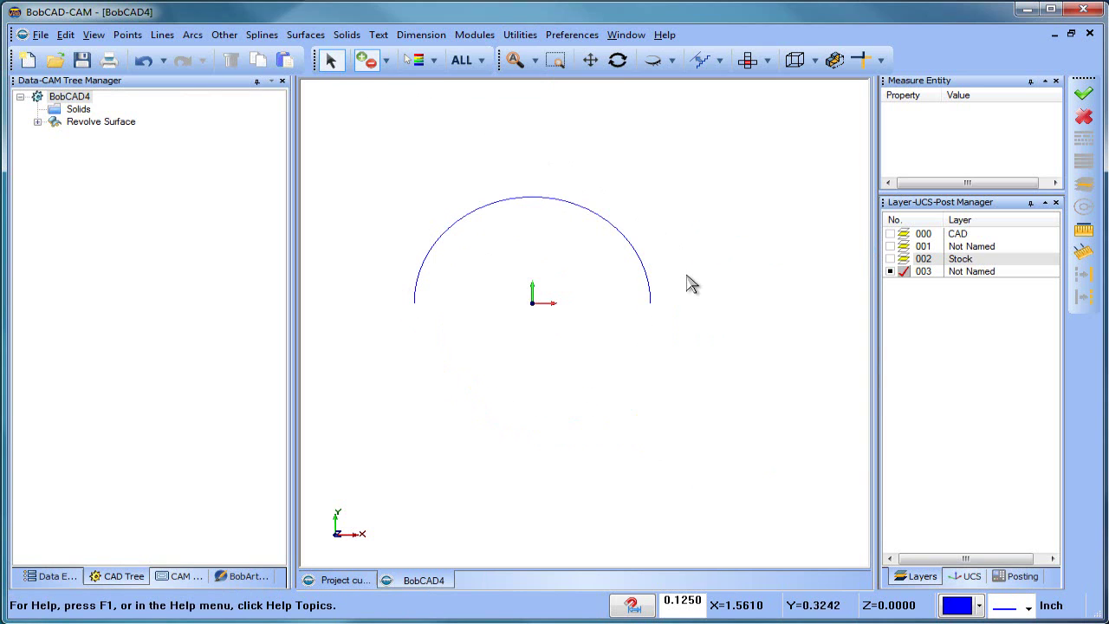
scroll(618, 300, down, 2)
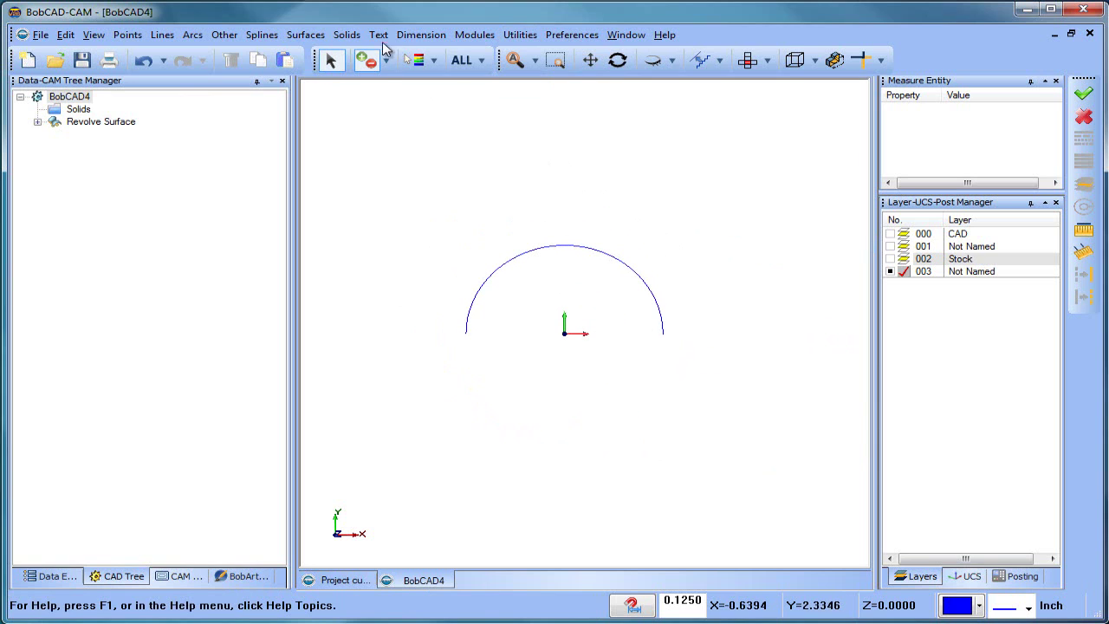
click(379, 35)
click(407, 53)
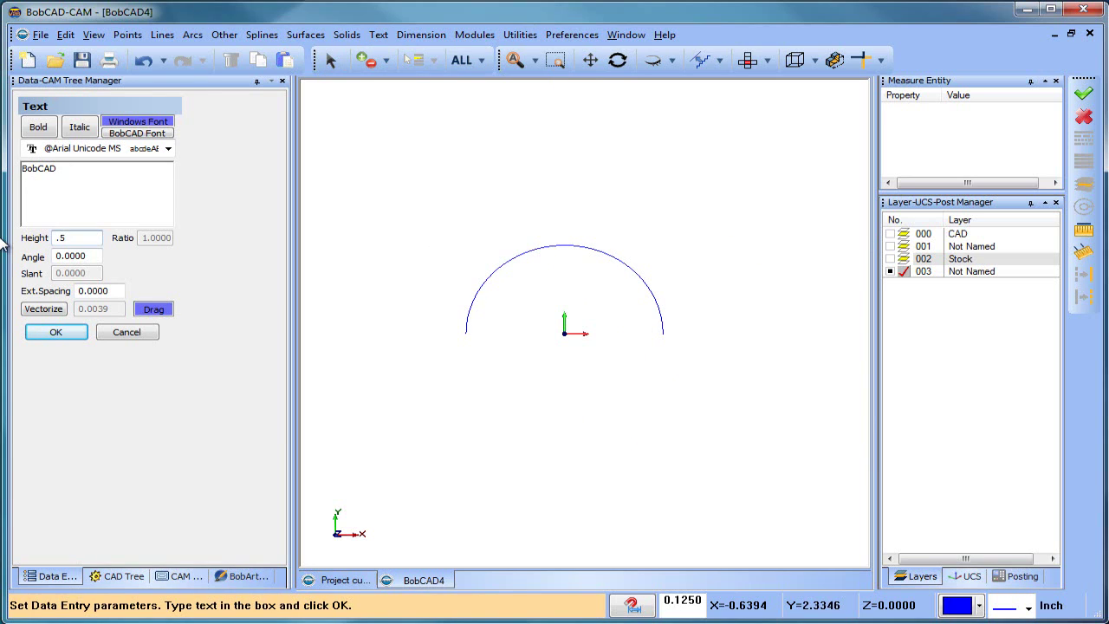
click(61, 336)
click(568, 230)
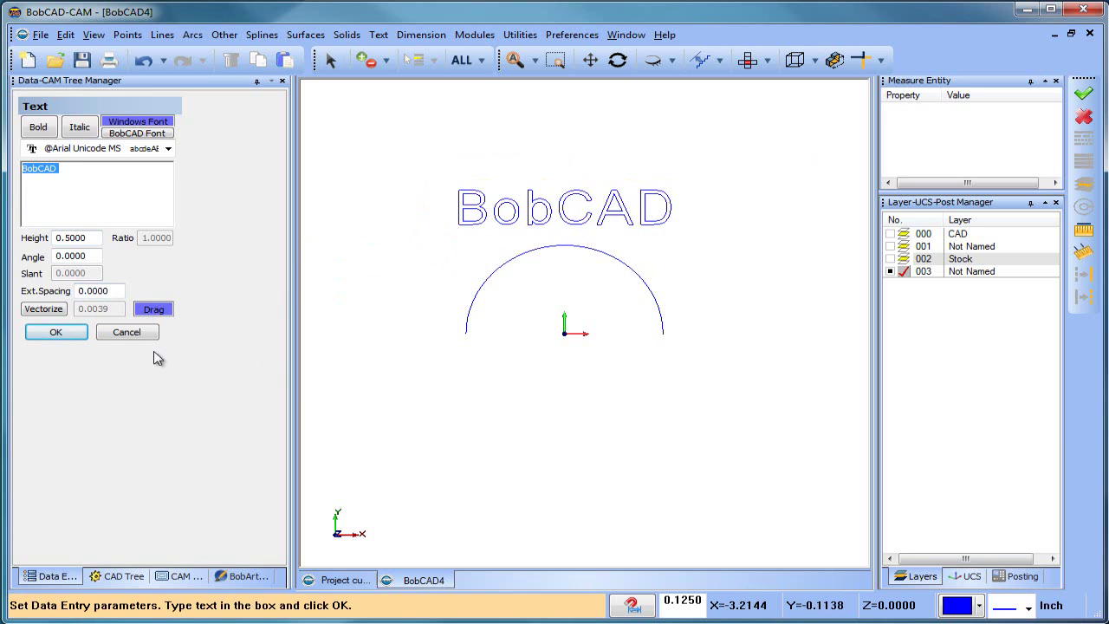
click(124, 329)
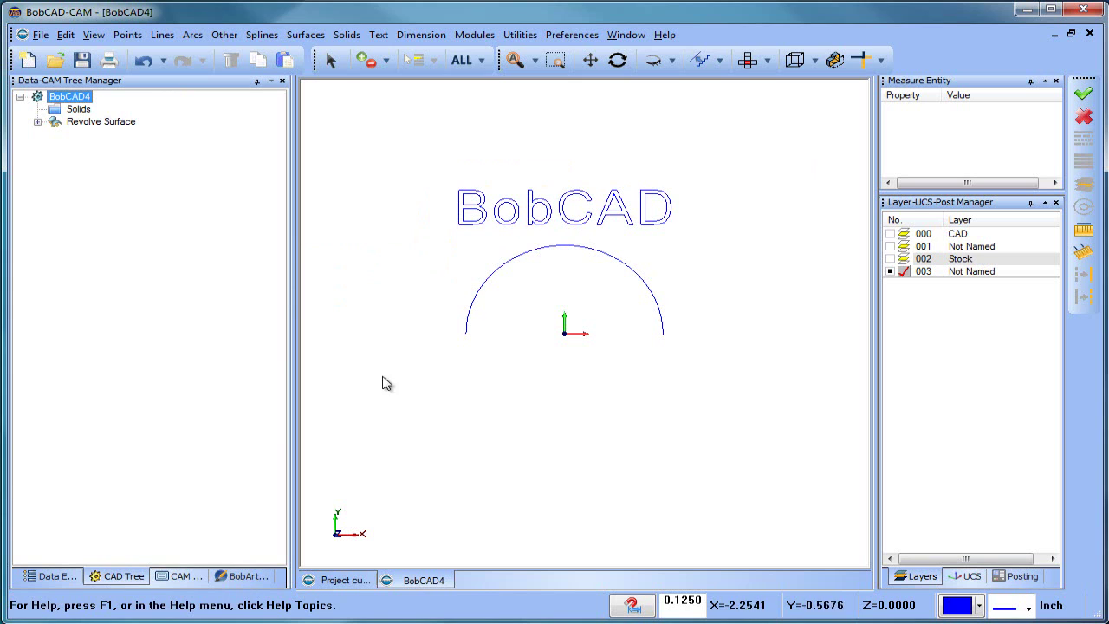
Step: Edit the BobCAD text, setting its height to 1 and its extra spacing to 0.05
scroll(560, 275, up, 2)
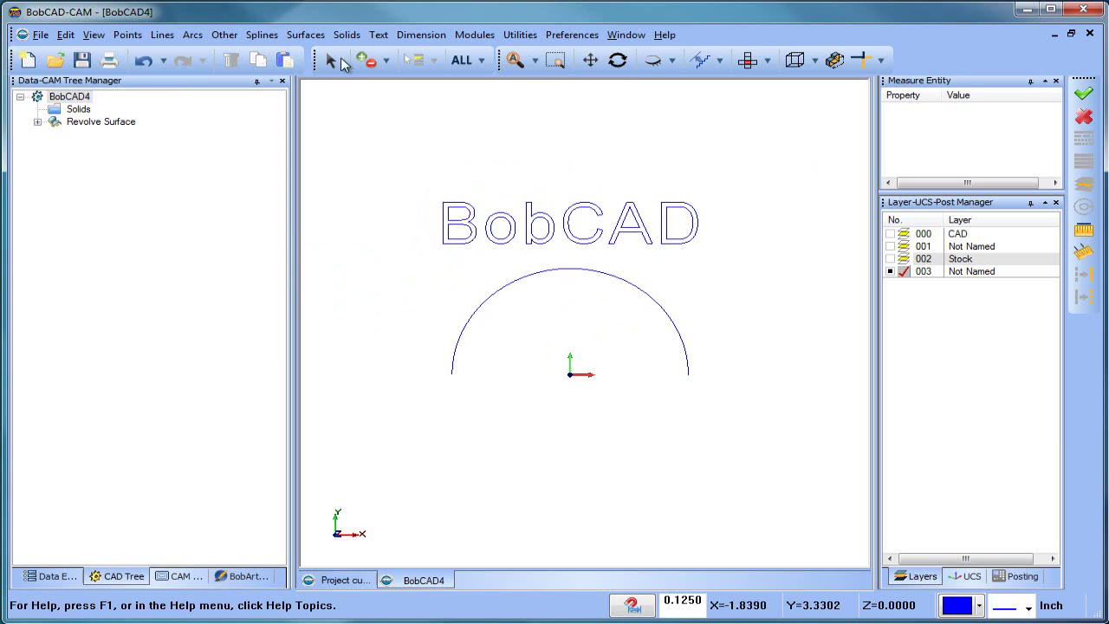
click(332, 61)
click(453, 237)
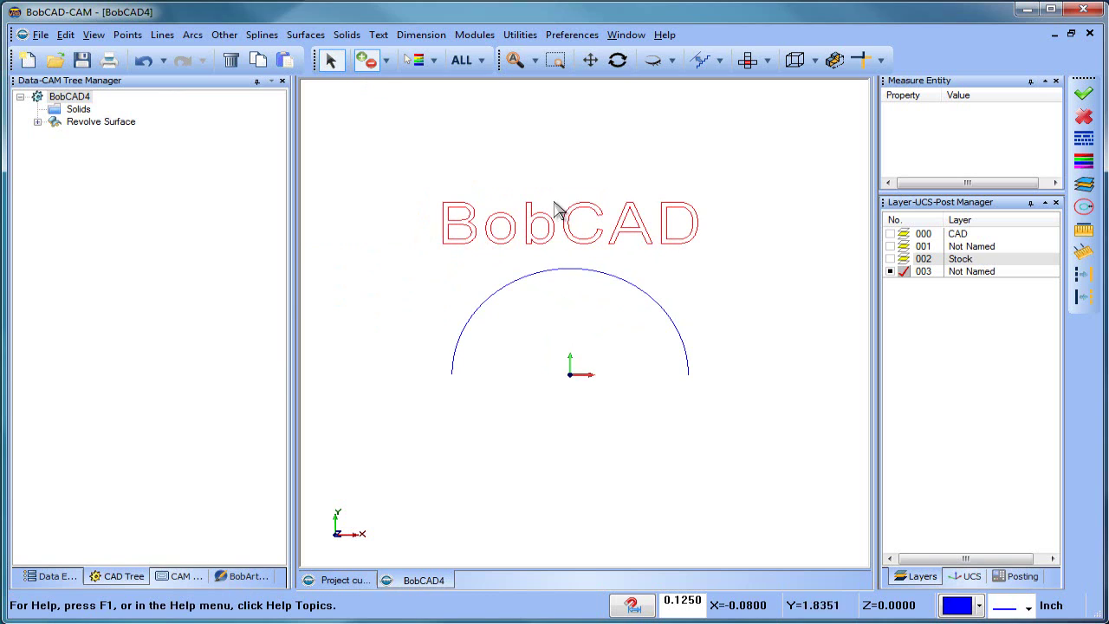
right_click(511, 144)
click(601, 318)
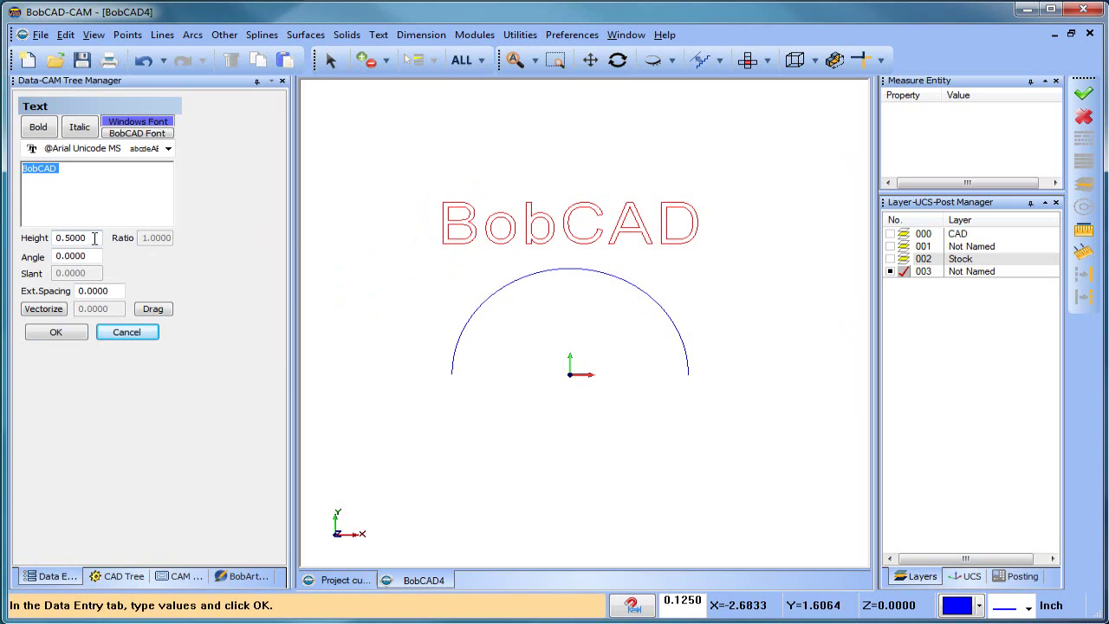
drag(94, 239, 57, 237)
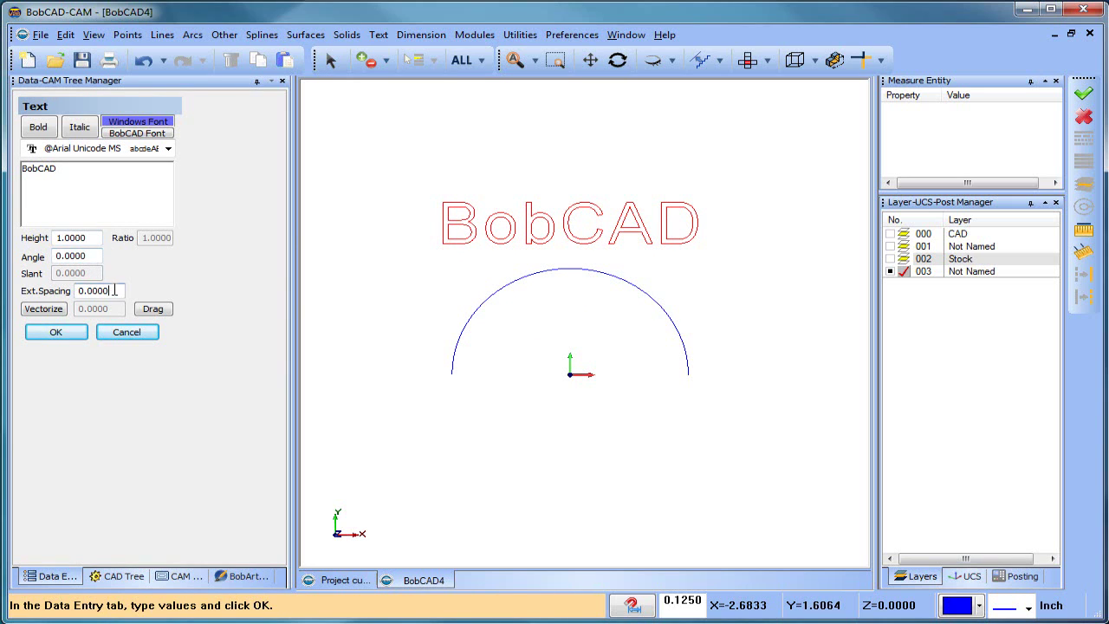
text(.)
click(156, 151)
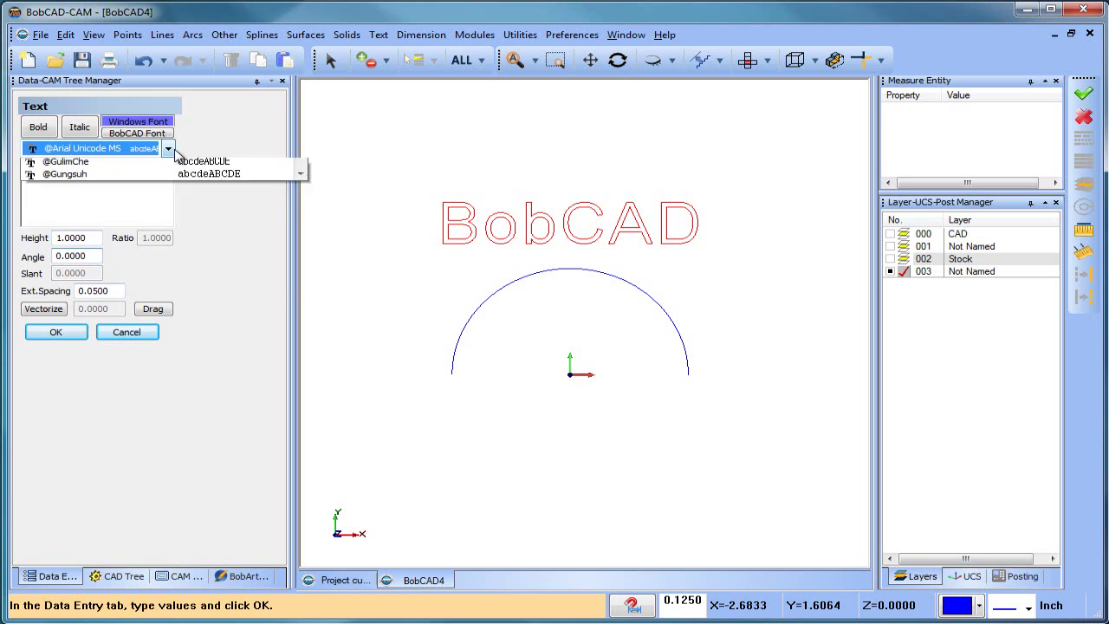
click(117, 178)
click(117, 182)
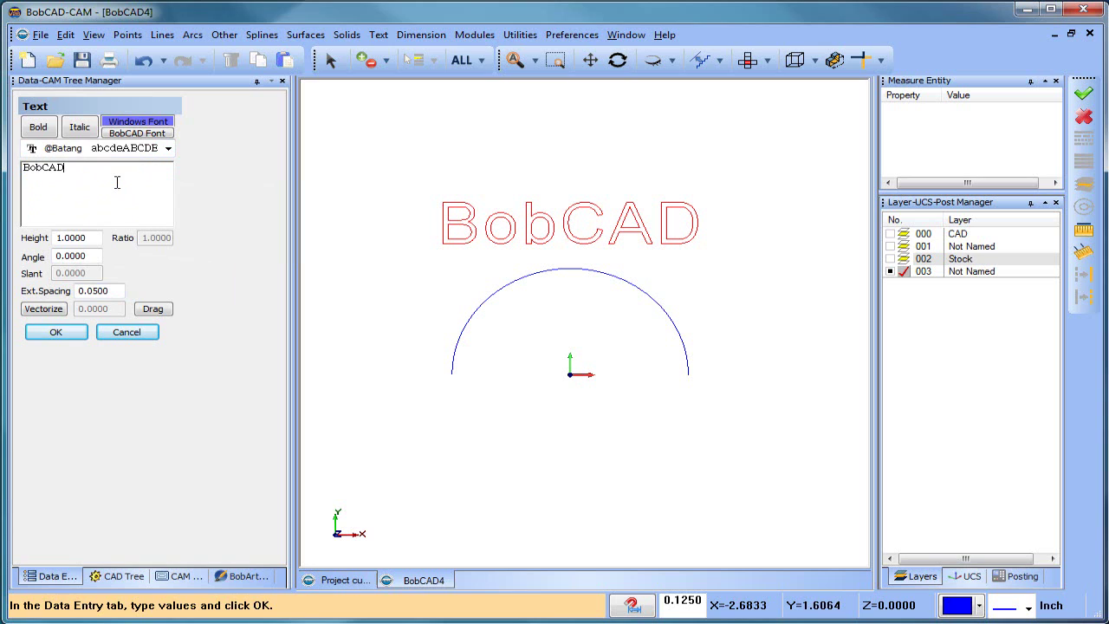
click(168, 148)
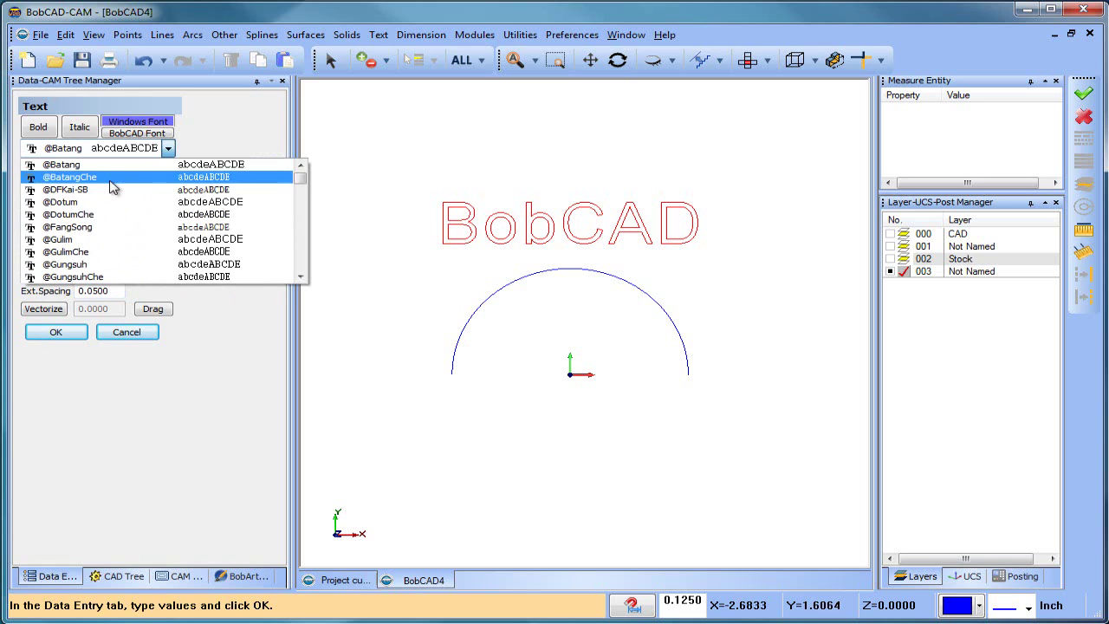
click(126, 203)
key(Down)
key(Down)
key(Down)
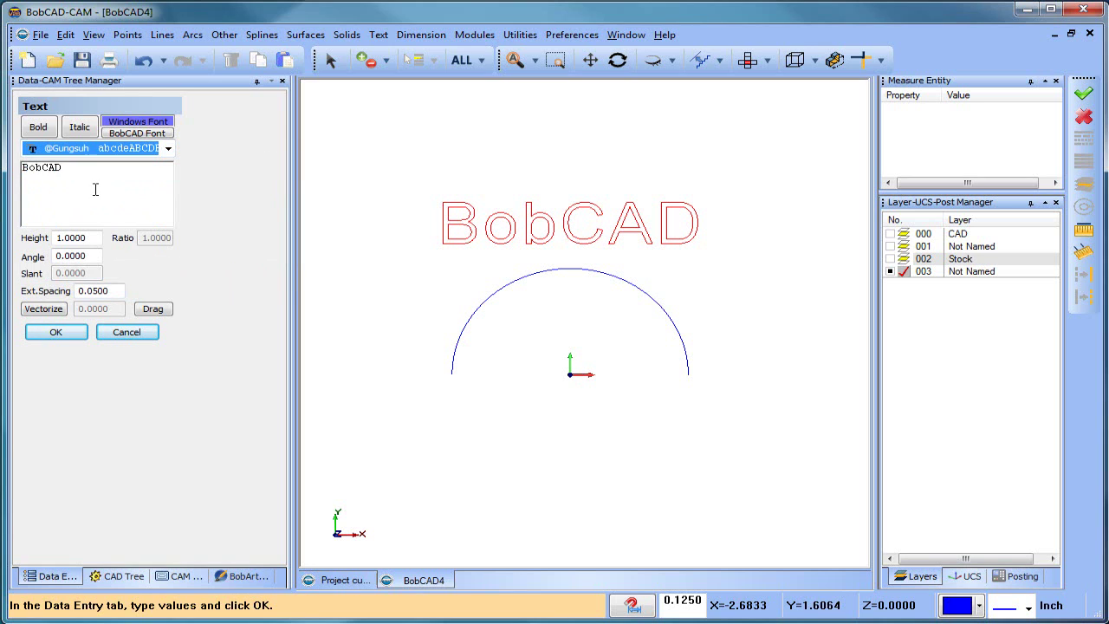
click(94, 188)
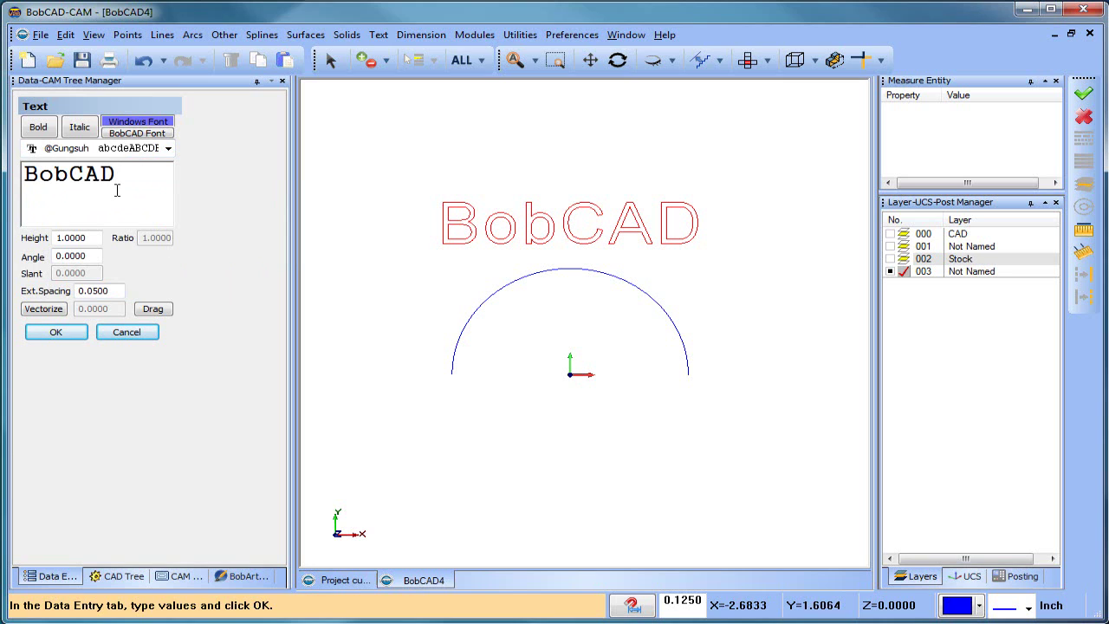
click(168, 148)
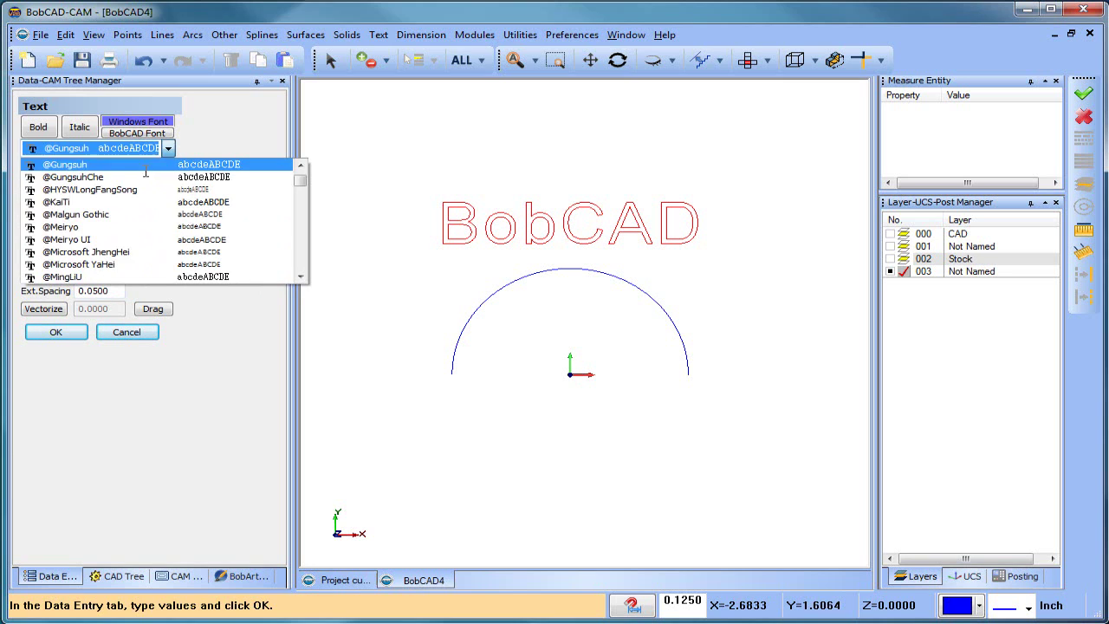
click(145, 170)
key(Down)
key(Down)
key(Down)
key(Down)
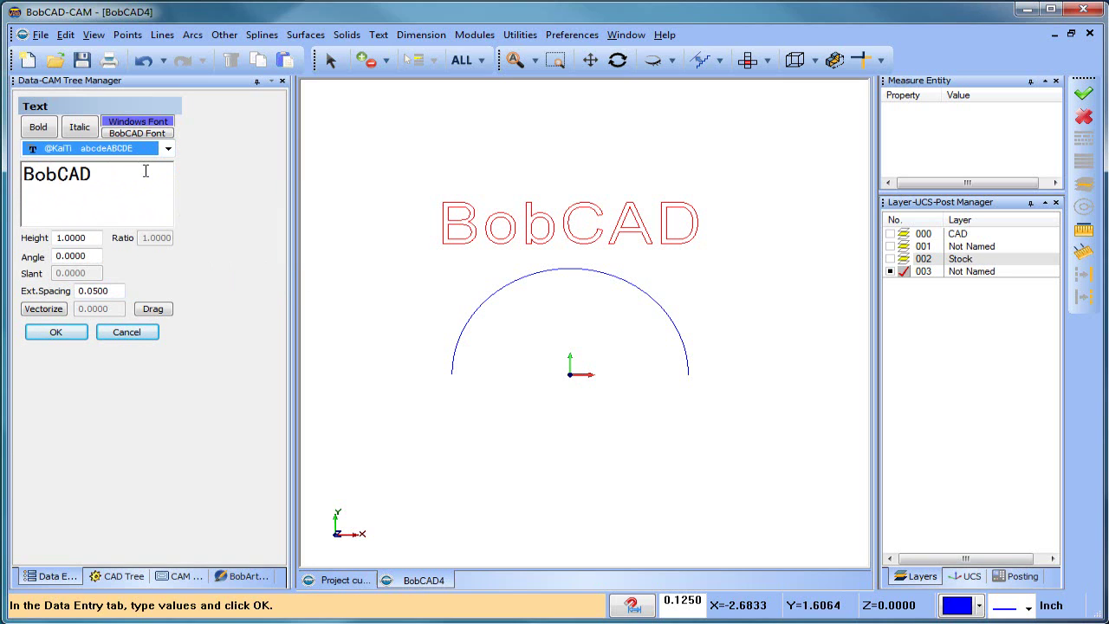
click(57, 331)
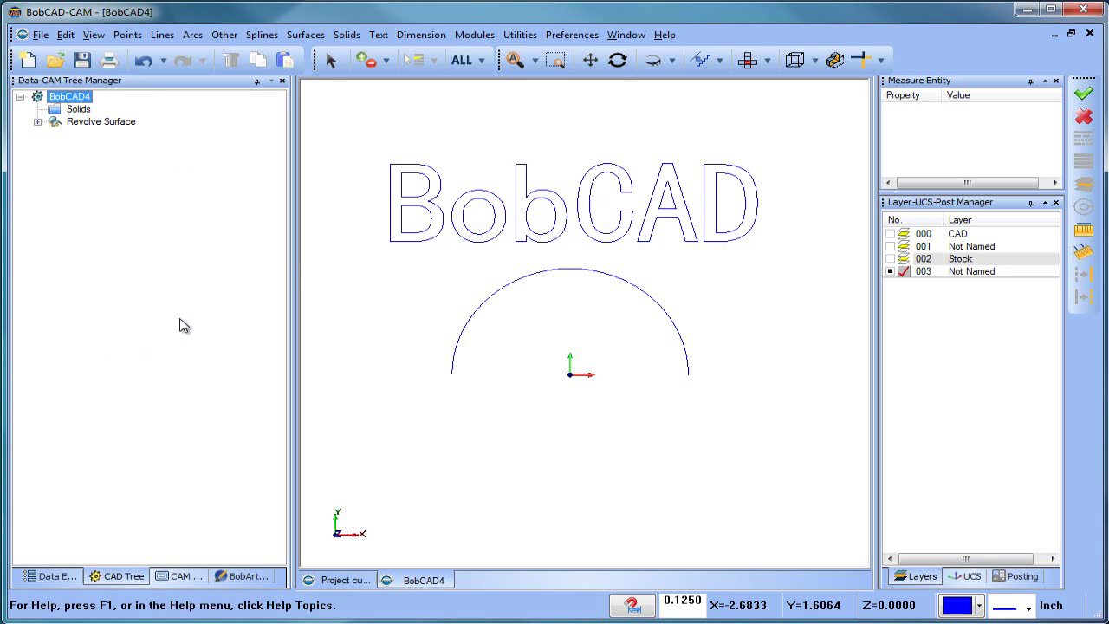
scroll(487, 314, up, 1)
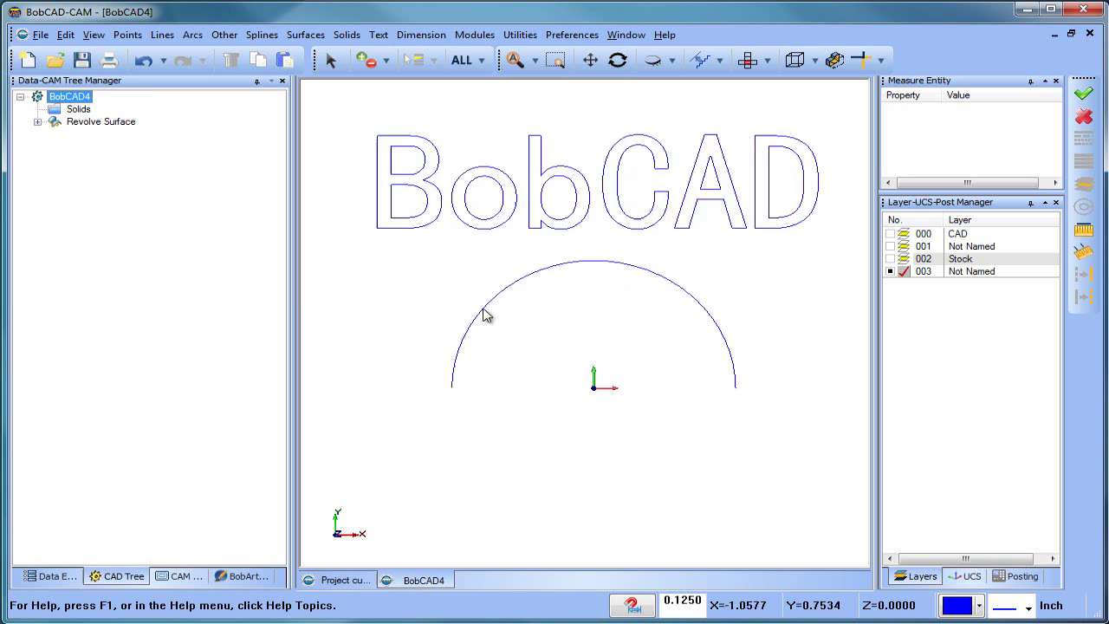
scroll(560, 321, down, 2)
scroll(577, 347, up, 1)
scroll(459, 279, down, 1)
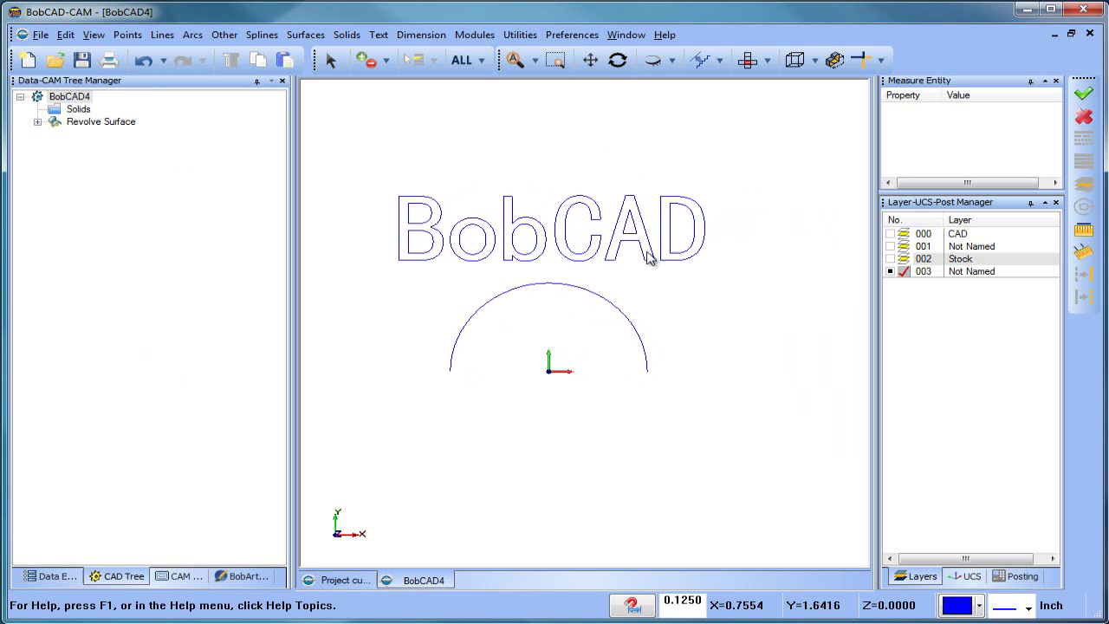
right_click(674, 299)
click(702, 315)
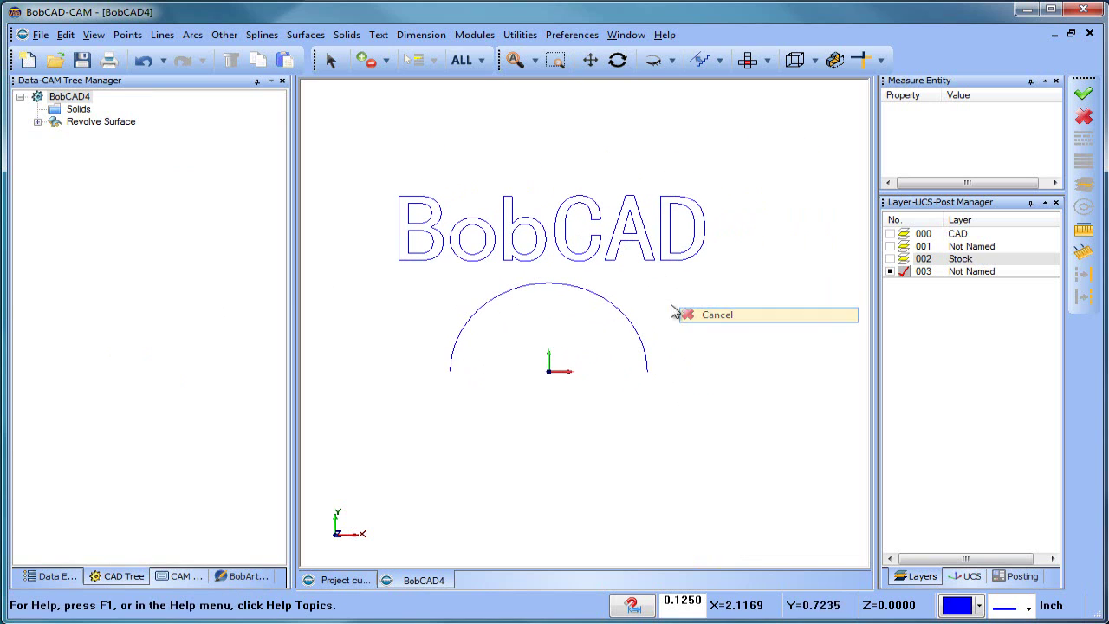
Step: Wrap the BobCAD text along the half-circle arc with Text To Curve, using Center alignment and a distance from path of 0
click(224, 34)
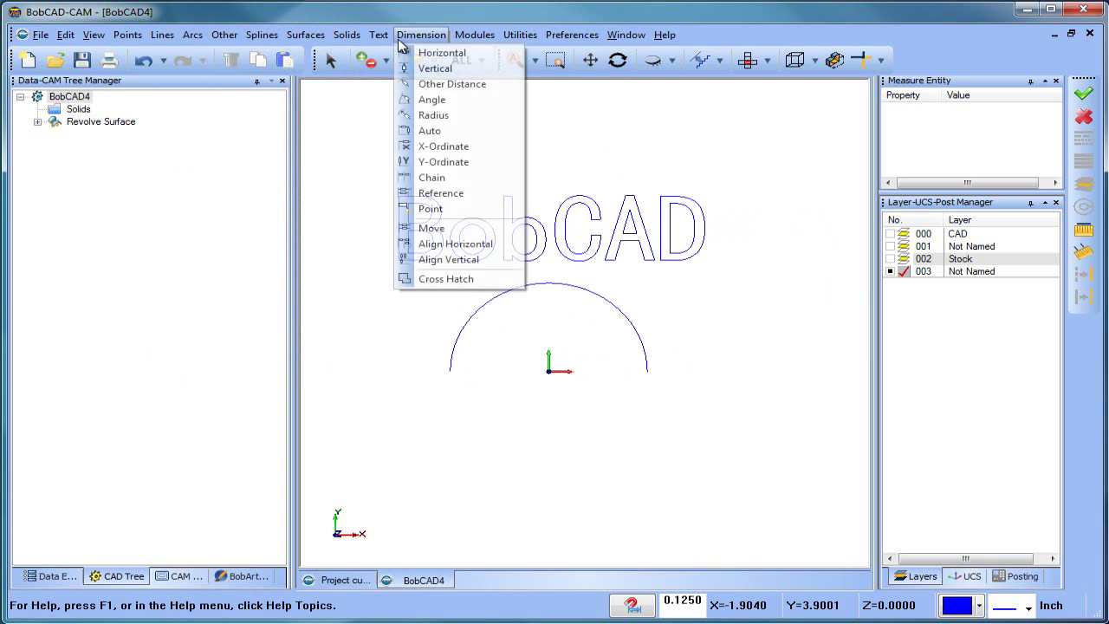
mouse_move(378, 34)
click(423, 69)
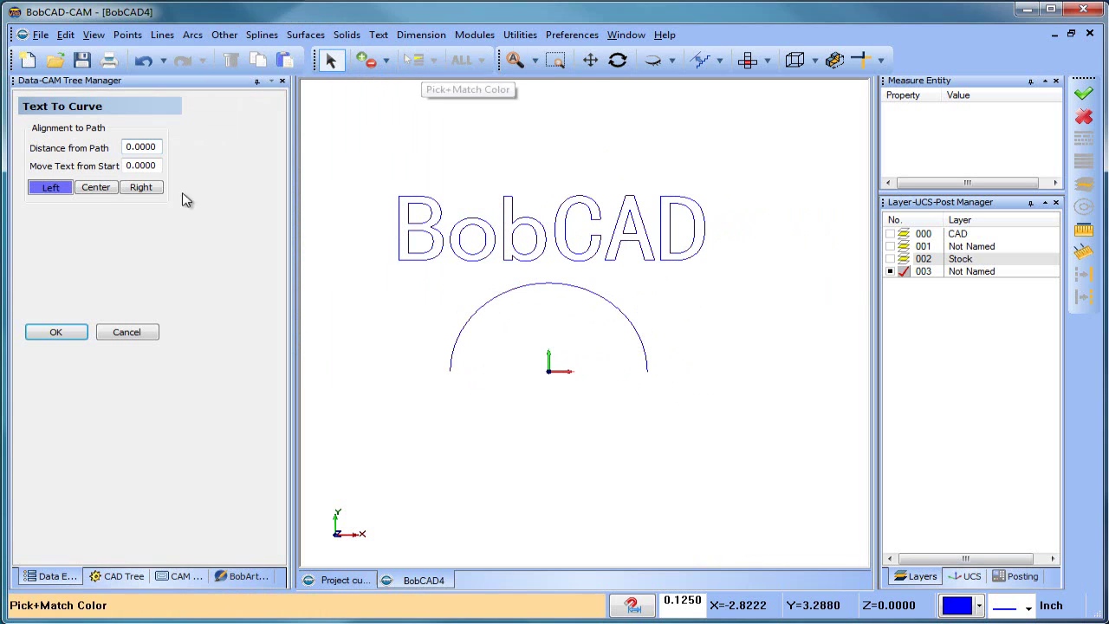
click(97, 188)
click(523, 235)
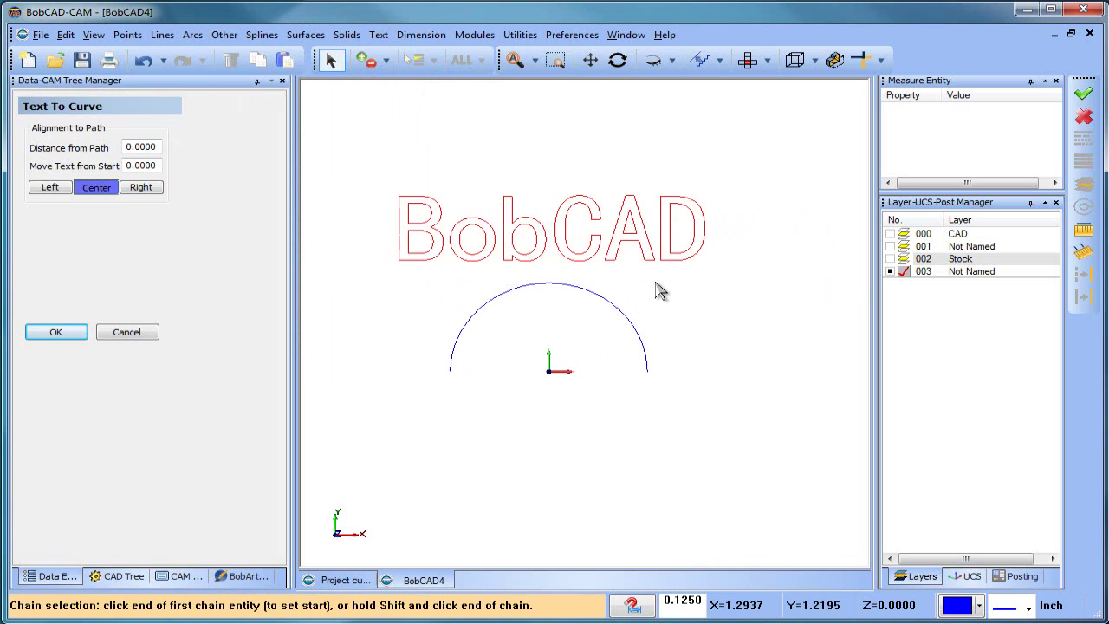
click(649, 367)
right_click(713, 218)
click(766, 240)
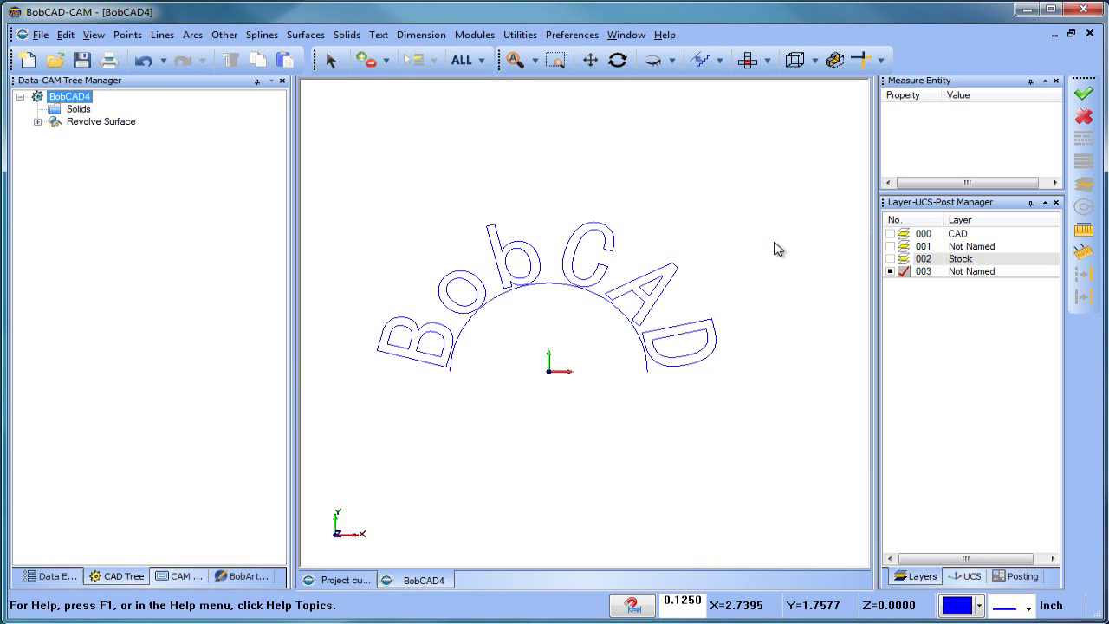
Step: Compare the lettering in the Project curves drawing with the BobCAD4 drawing, and add a new layer after layer 003
click(357, 580)
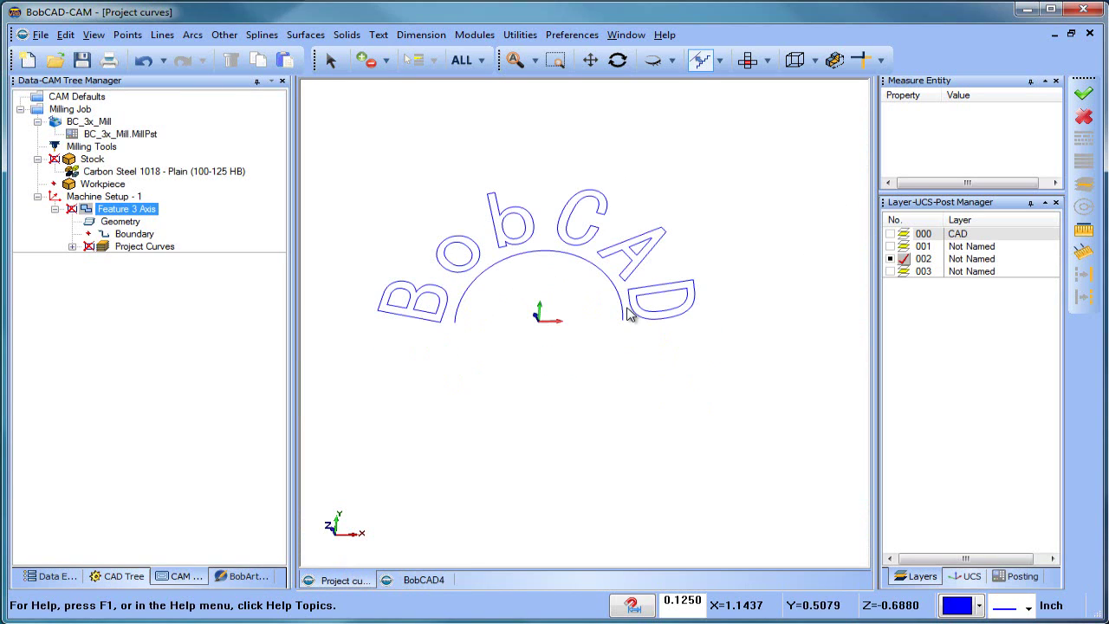
click(425, 579)
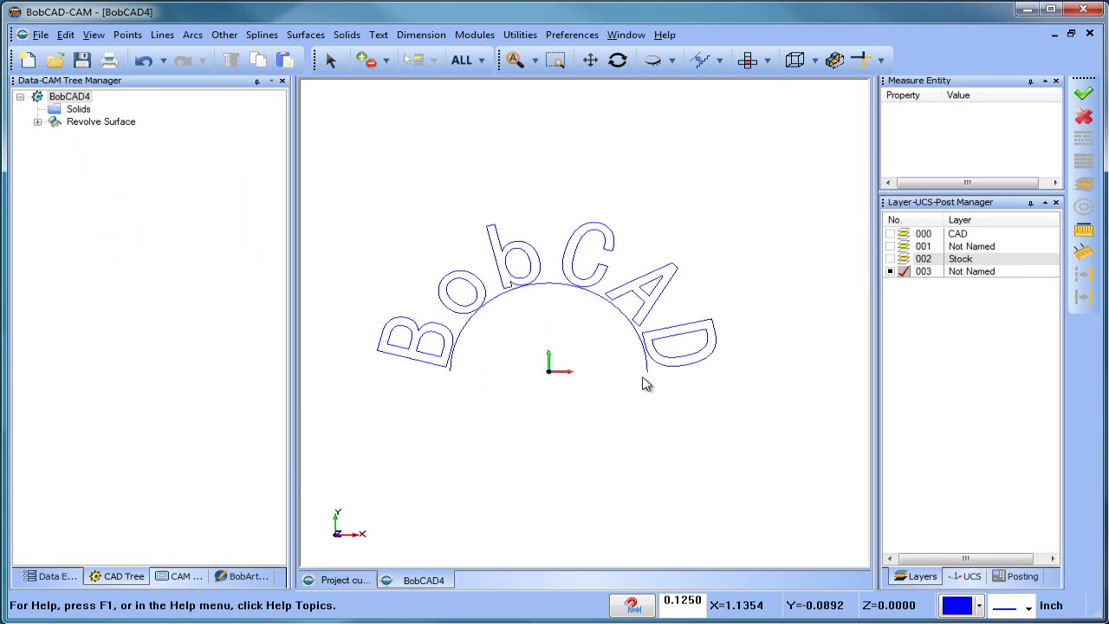
click(977, 273)
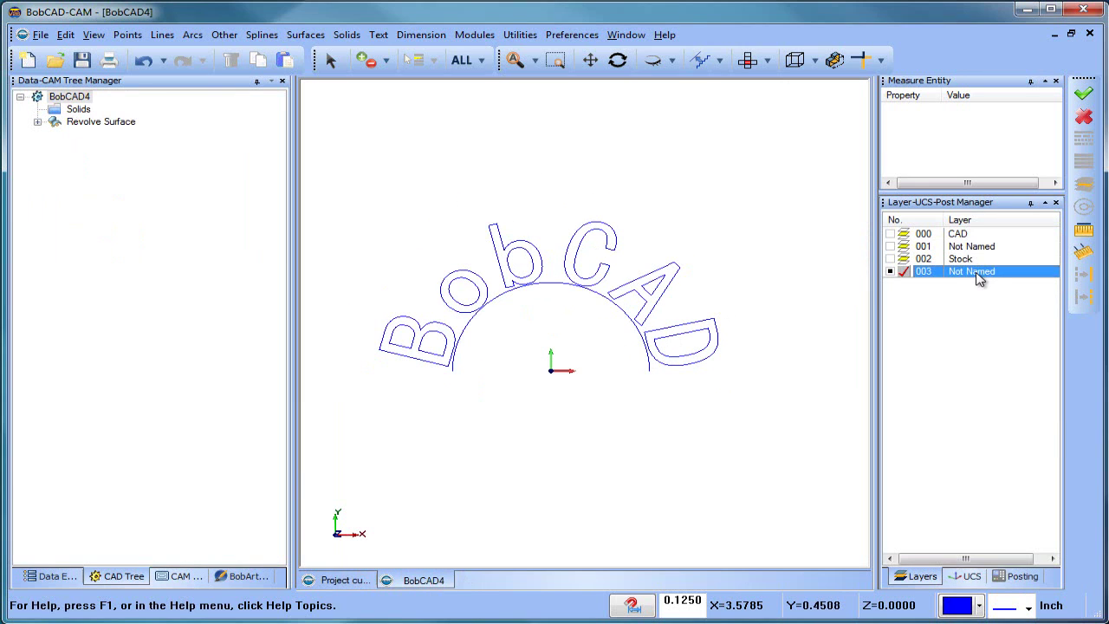
right_click(977, 273)
click(999, 286)
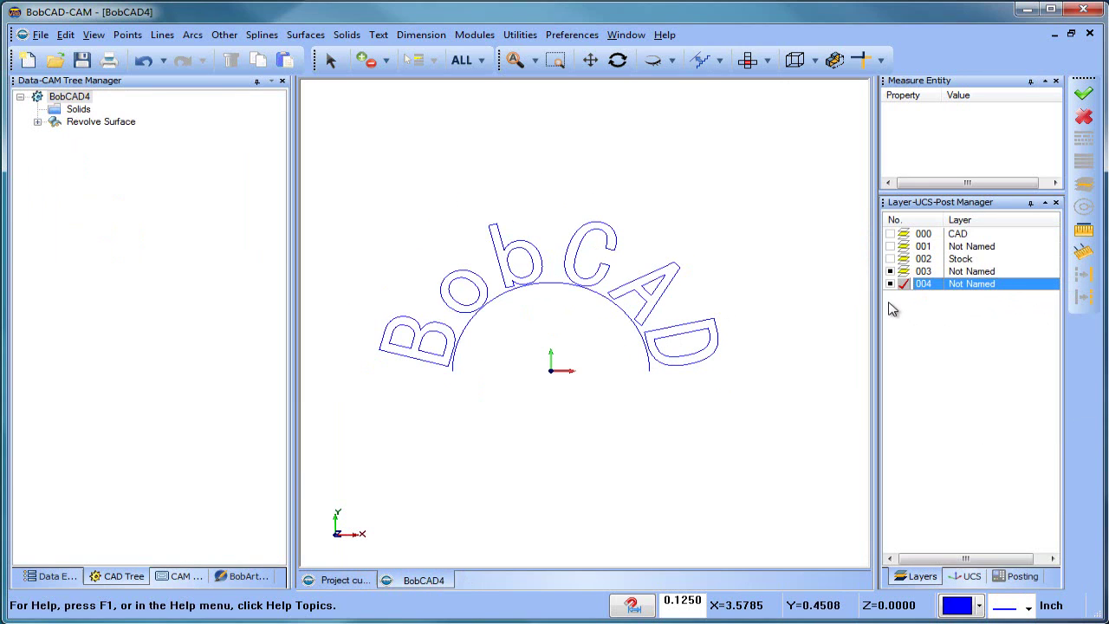
Step: Copy the arc-wrapped BobCAD text from layer 003, leaving the arc out, and clear the selection
click(330, 60)
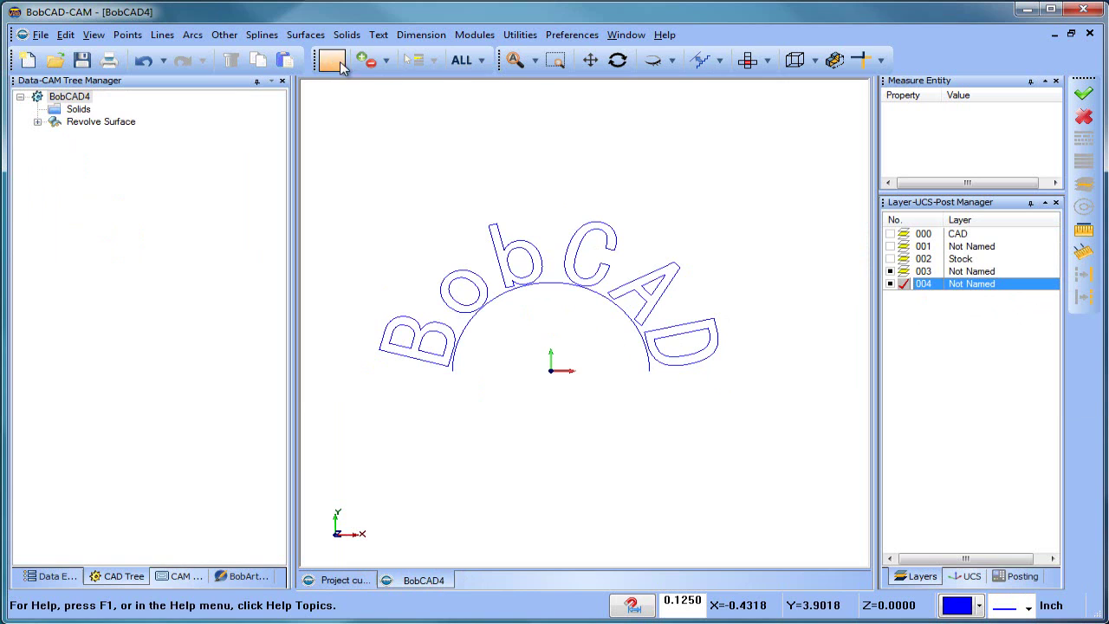
click(581, 251)
click(65, 35)
click(91, 103)
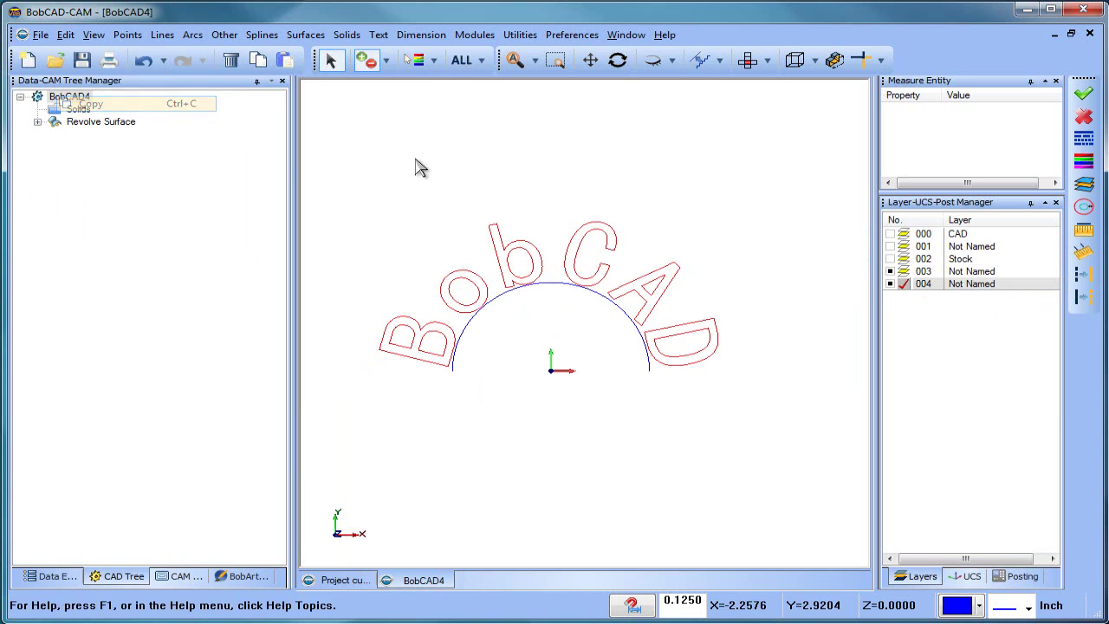
right_click(465, 141)
click(532, 168)
Step: Hide layer 003 and paste the copied BobCAD text onto layer 004
click(894, 279)
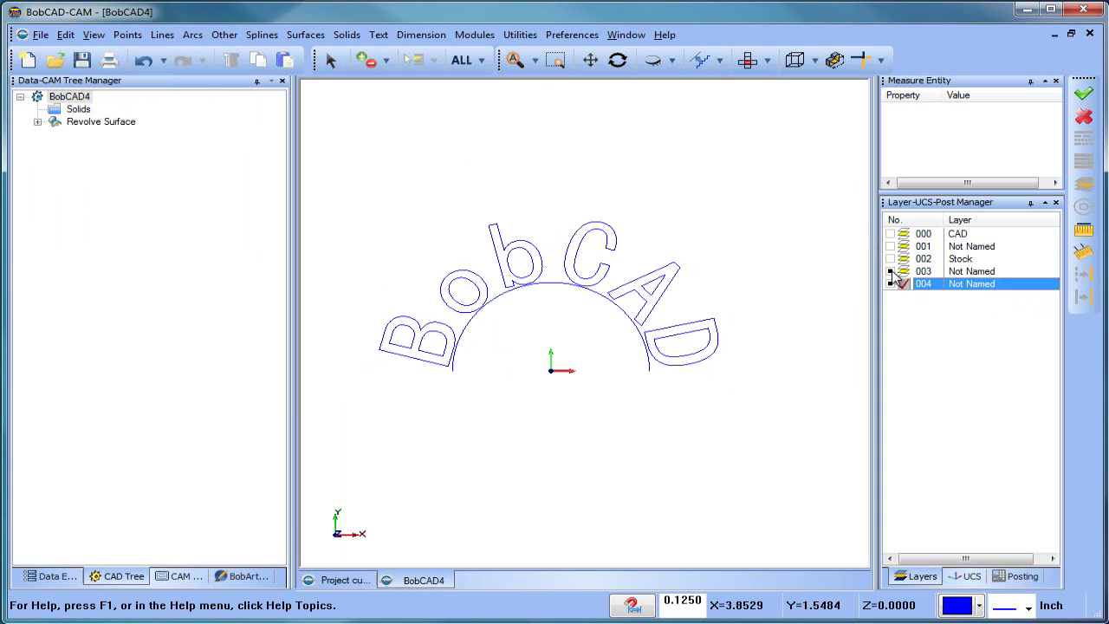
click(892, 272)
click(65, 34)
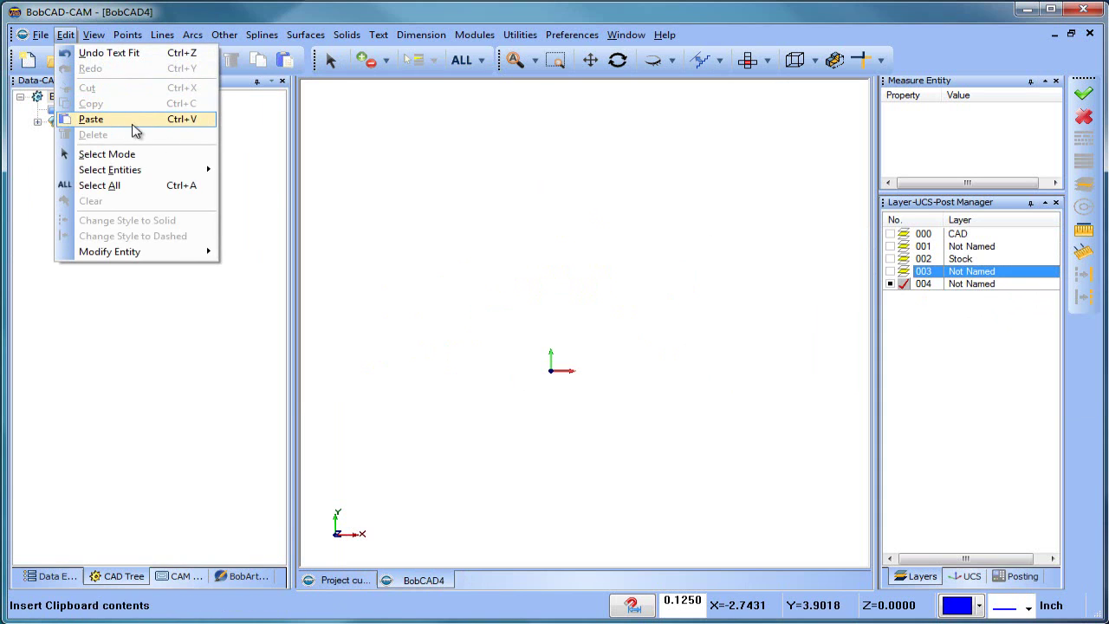
click(91, 119)
scroll(742, 235, up, 2)
middle_drag(737, 238, 756, 231)
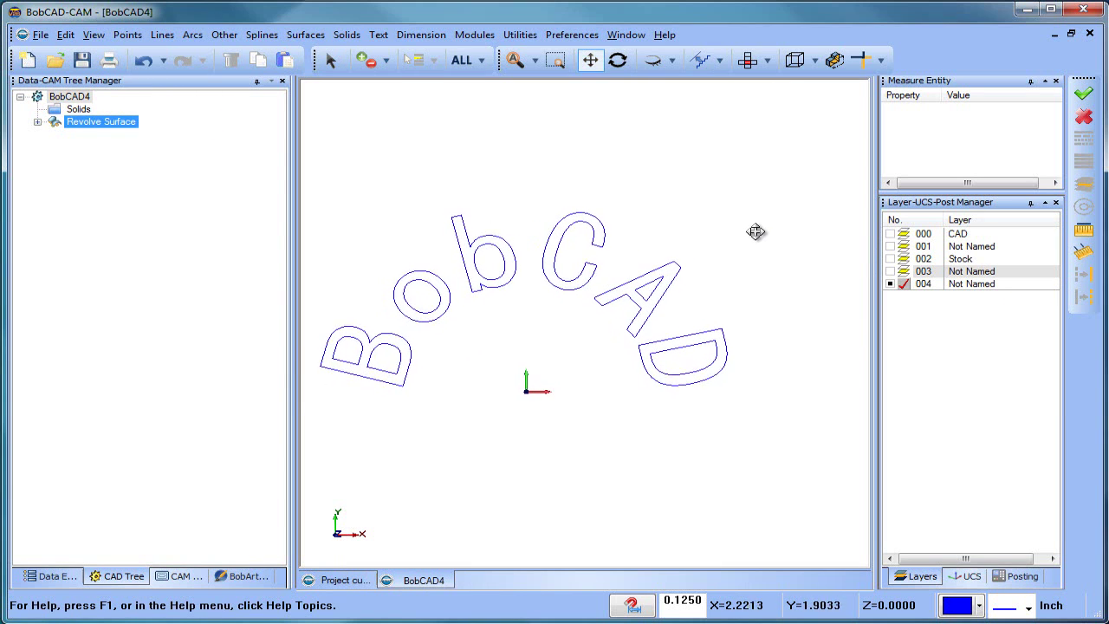
scroll(754, 232, down, 1)
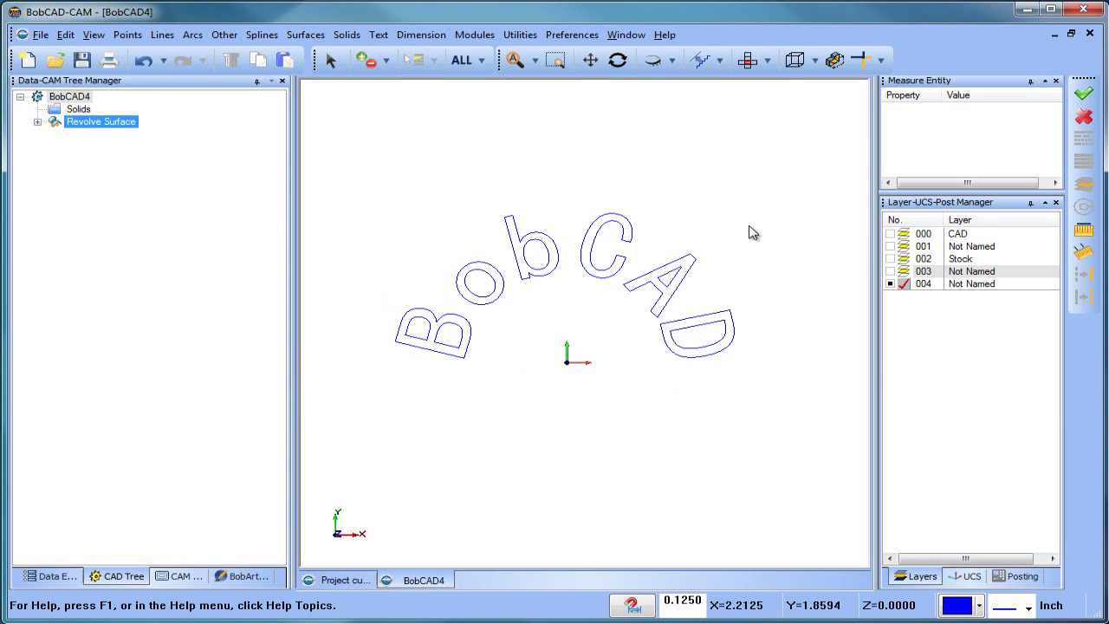
Step: Explode the pasted BobCAD text into lines with an accuracy of 0.0005
click(517, 42)
right_click(745, 137)
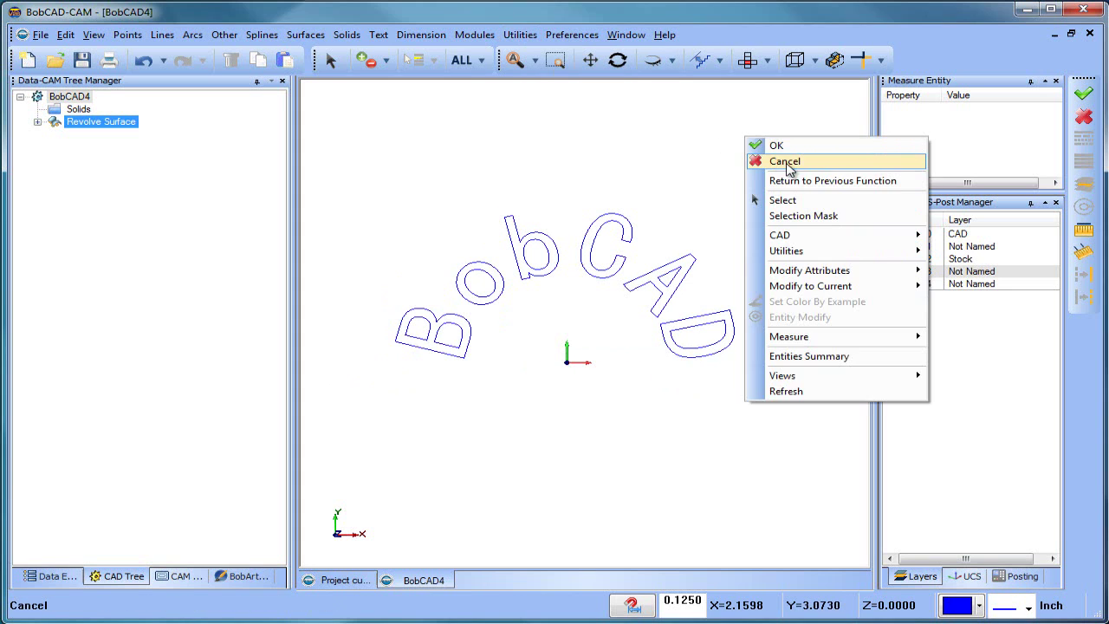
click(786, 162)
click(513, 37)
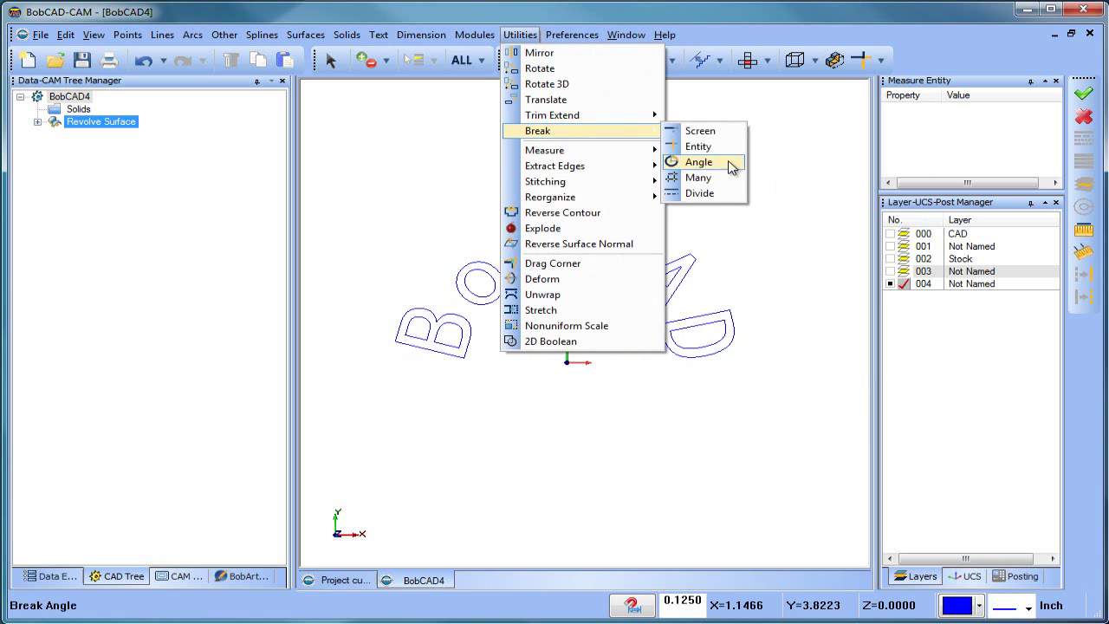
click(544, 229)
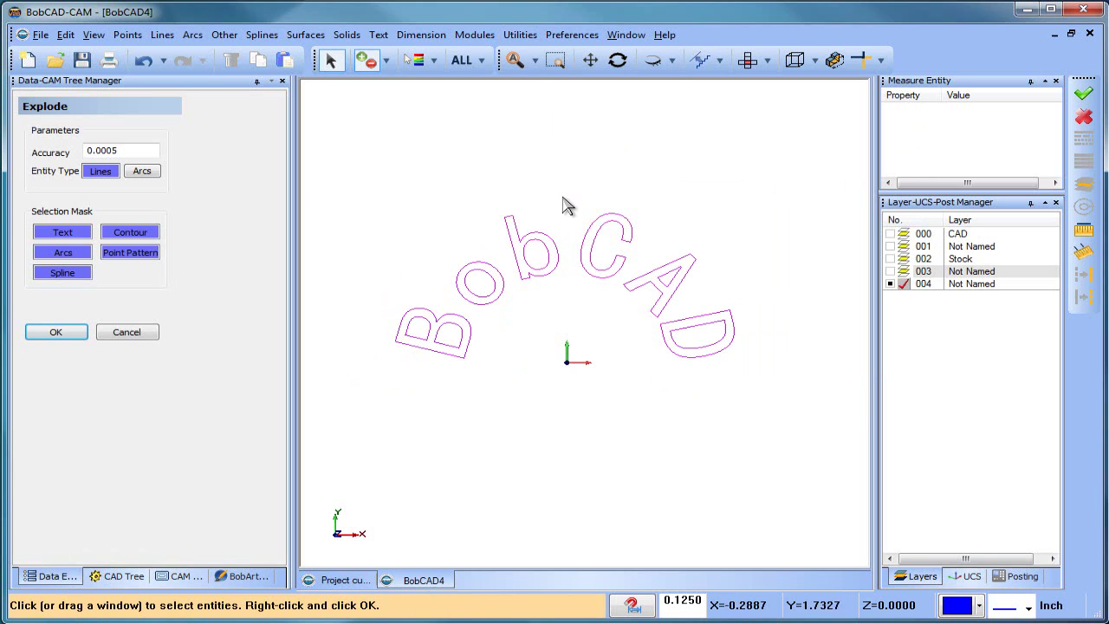
click(564, 203)
right_click(524, 169)
click(527, 176)
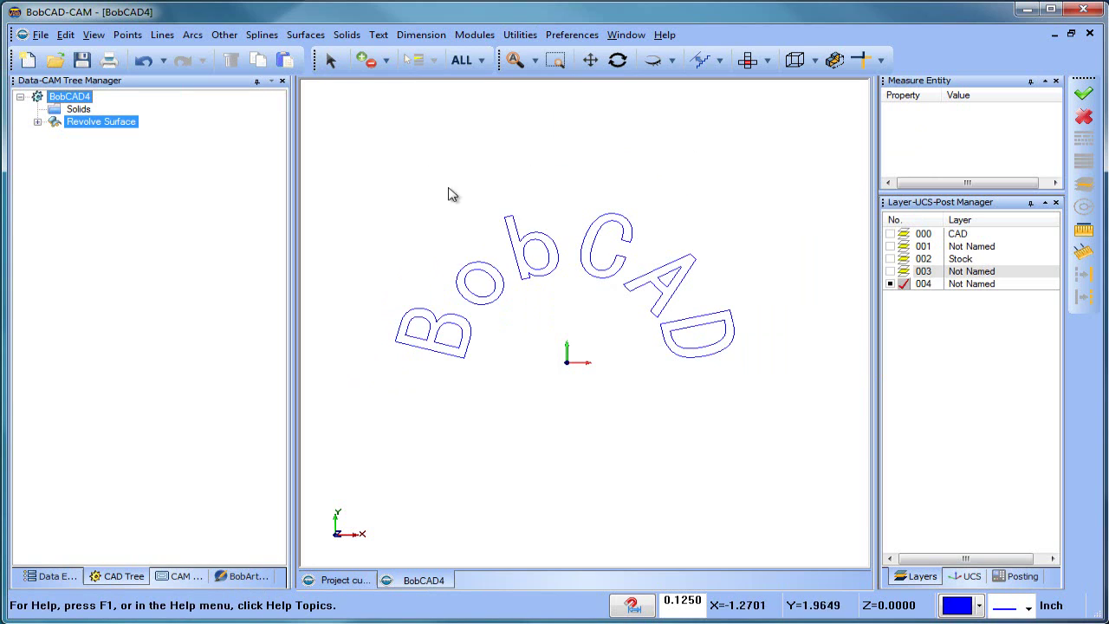
Step: Change the colour of all the exploded lettering on layer 004 to orange
click(461, 60)
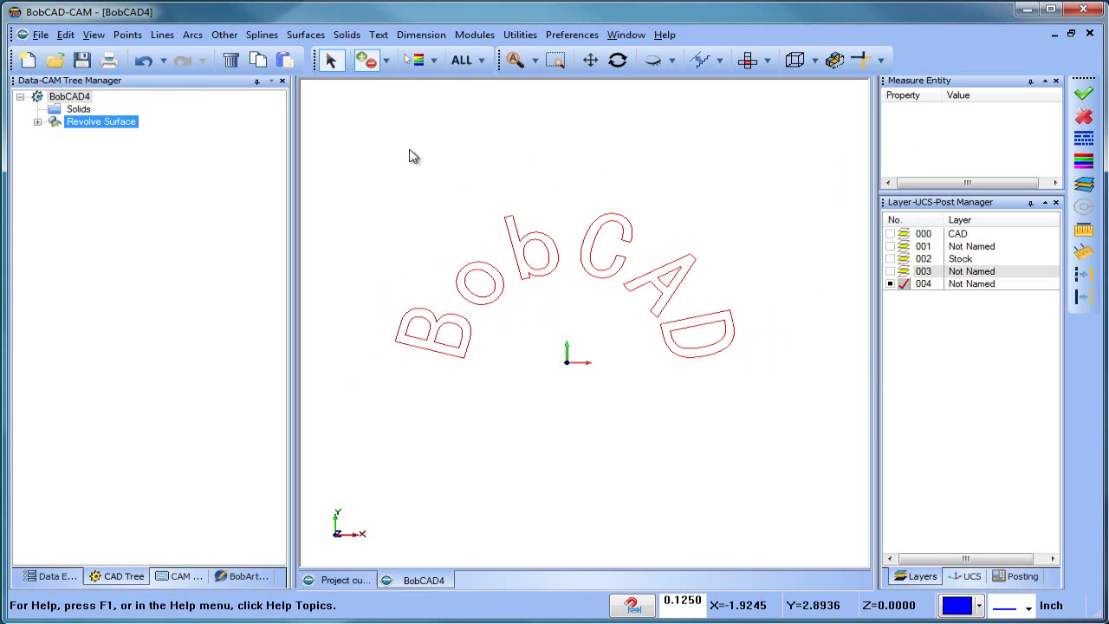
right_click(412, 156)
mouse_move(546, 282)
click(614, 286)
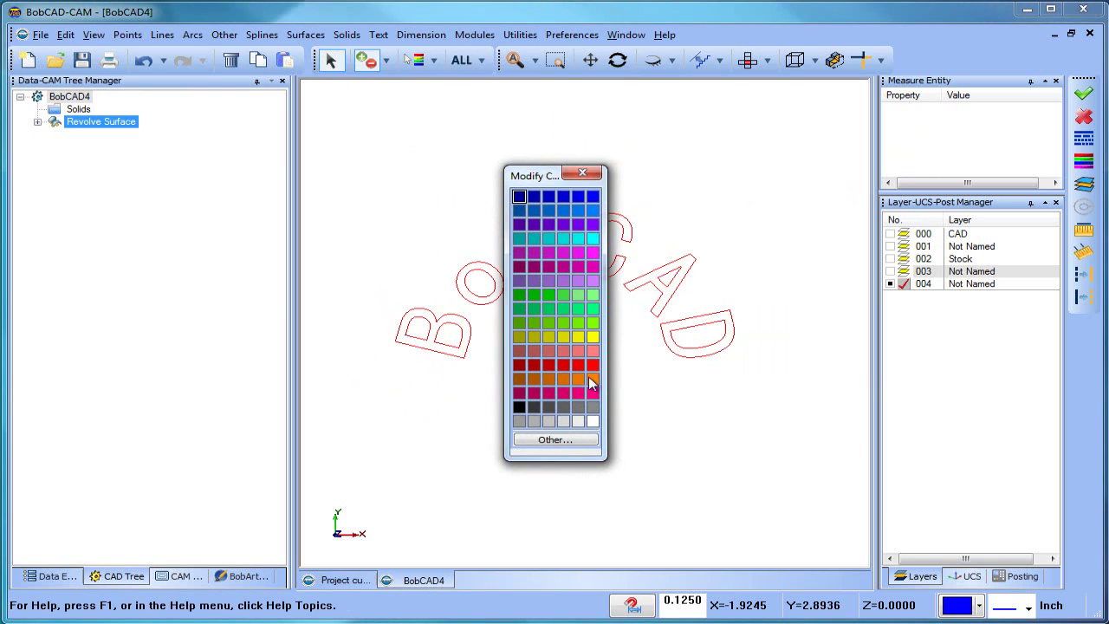
click(590, 381)
right_click(712, 262)
click(751, 273)
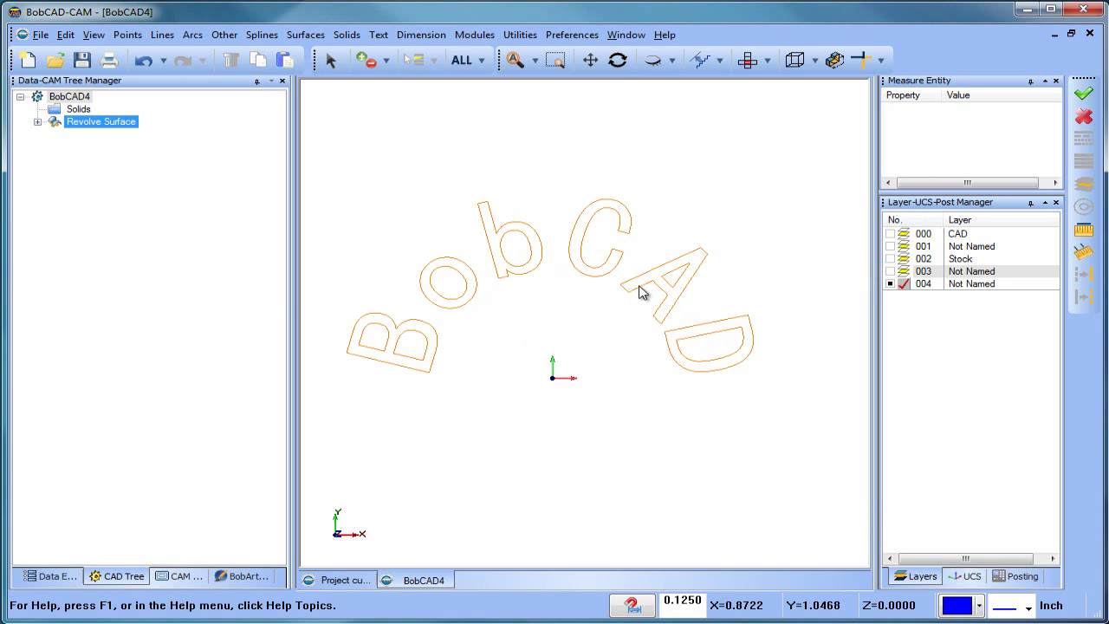
Step: Show layer 003 as the active layer, hide layer 004, and set the original BobCAD text's height to 1.25
click(891, 271)
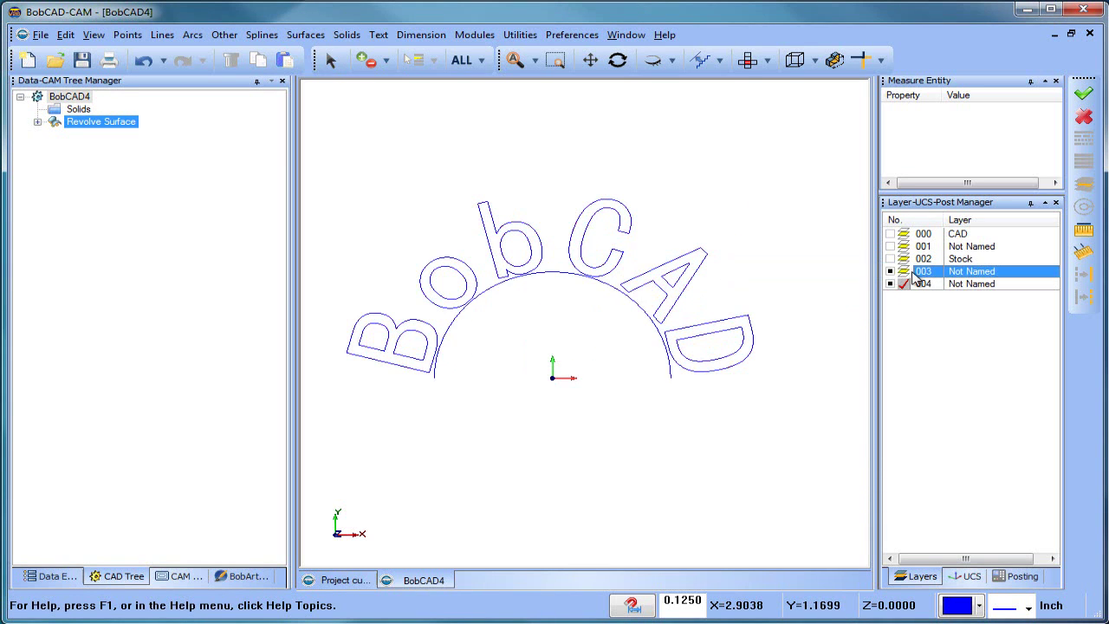
click(890, 284)
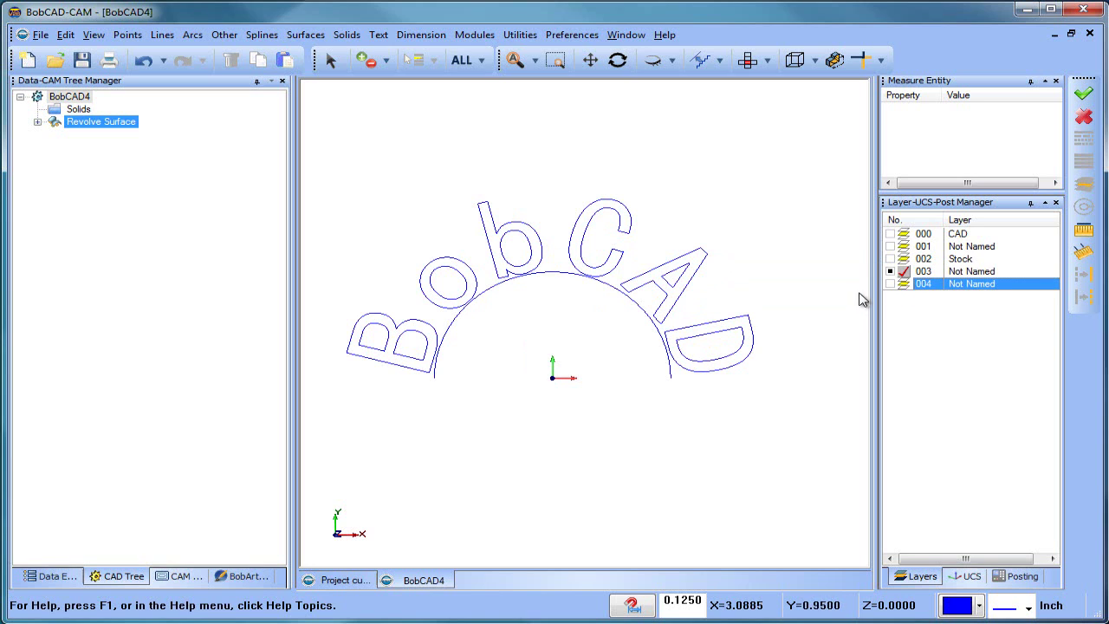
click(330, 60)
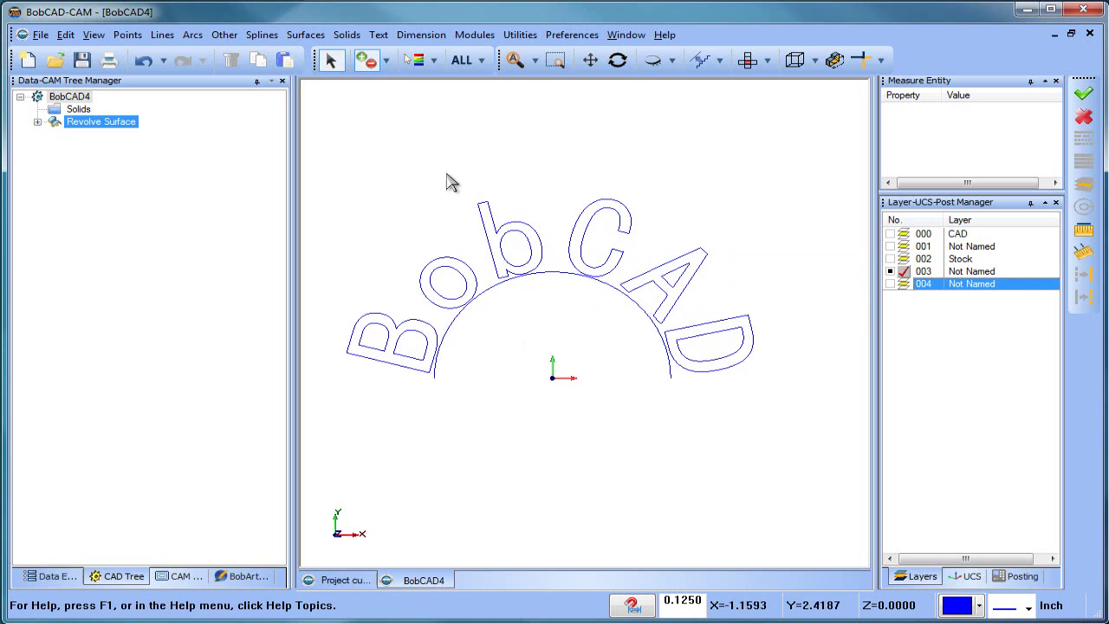
click(500, 221)
right_click(392, 152)
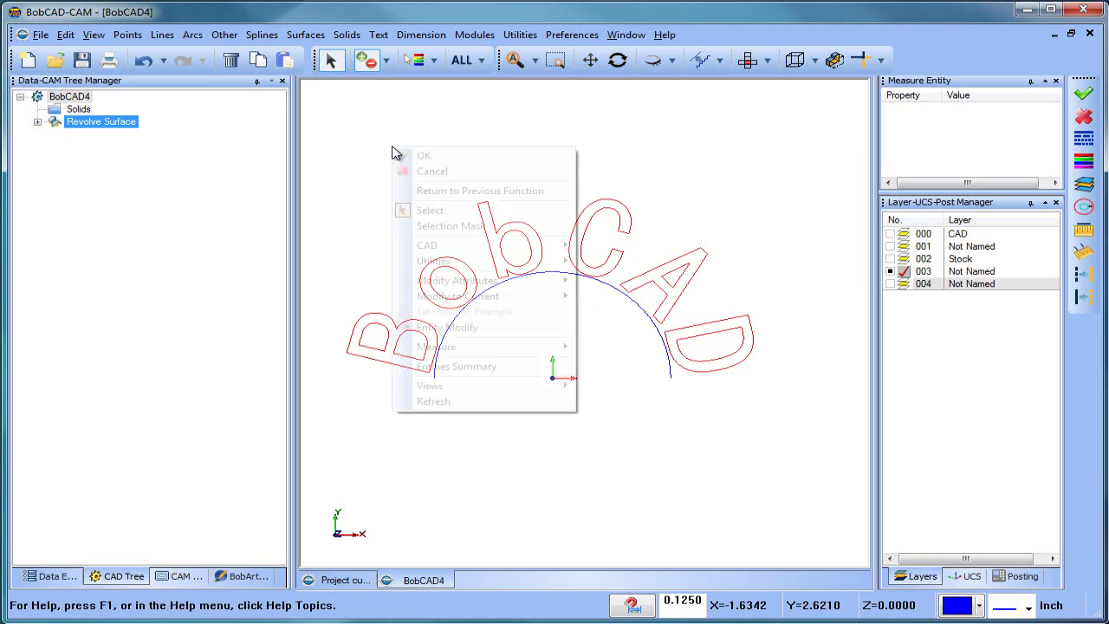
click(450, 326)
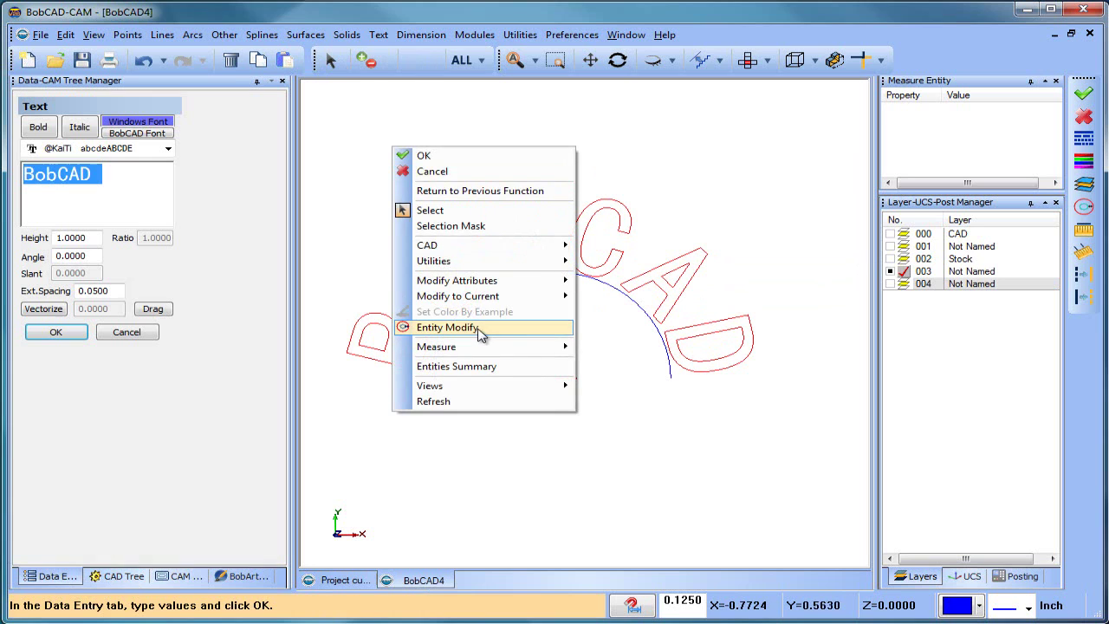
double_click(87, 242)
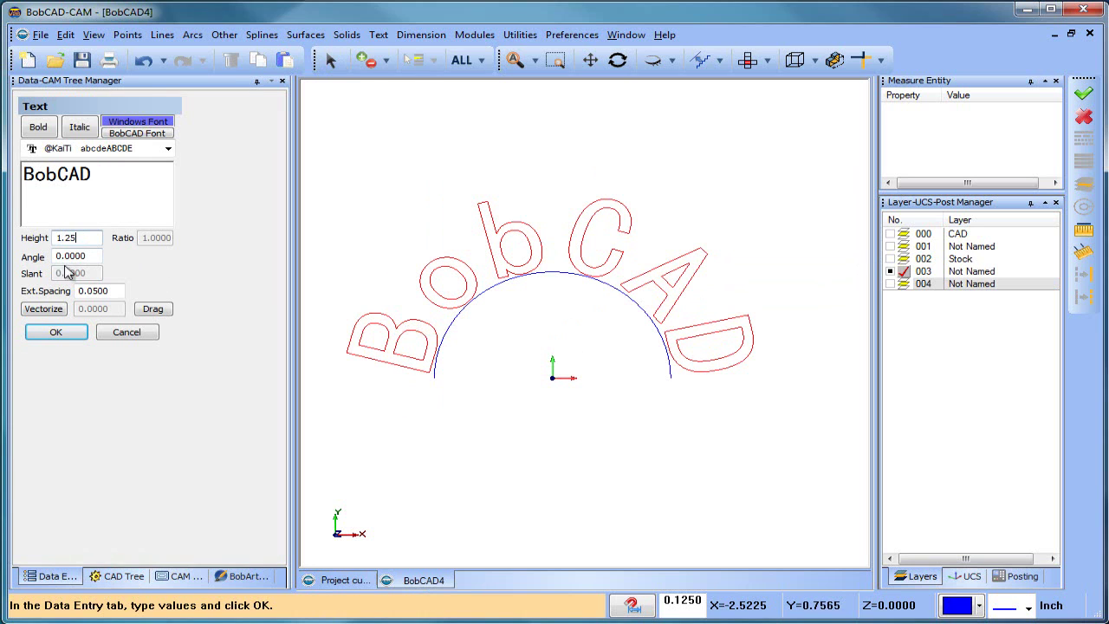
click(74, 338)
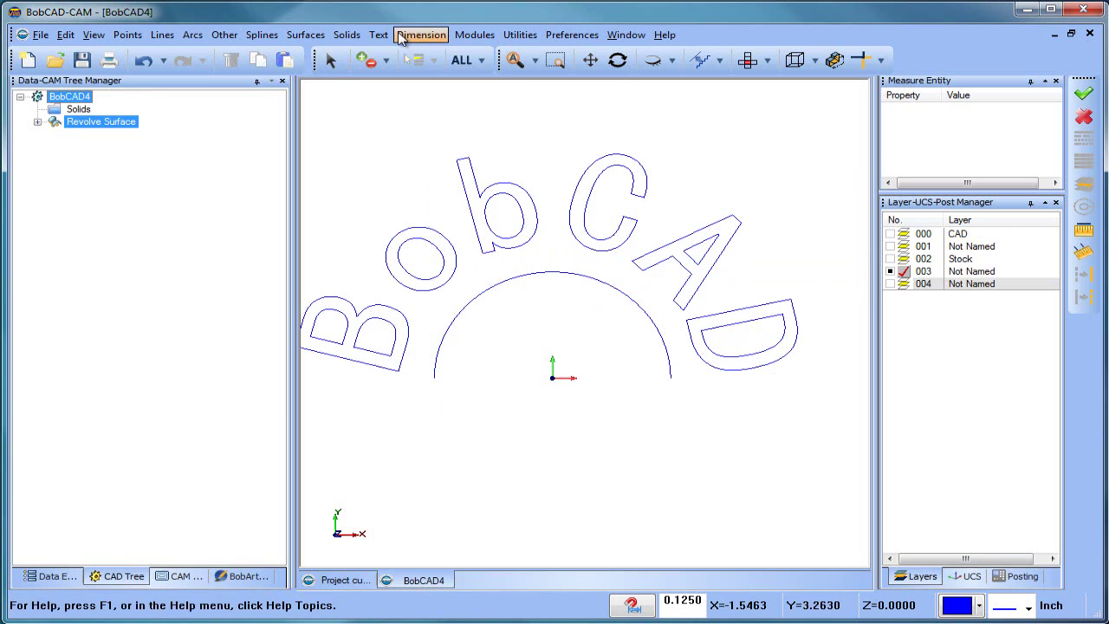
Step: Try a height of 0.75 on the BobCAD text, and undo that height change
click(453, 185)
right_click(383, 171)
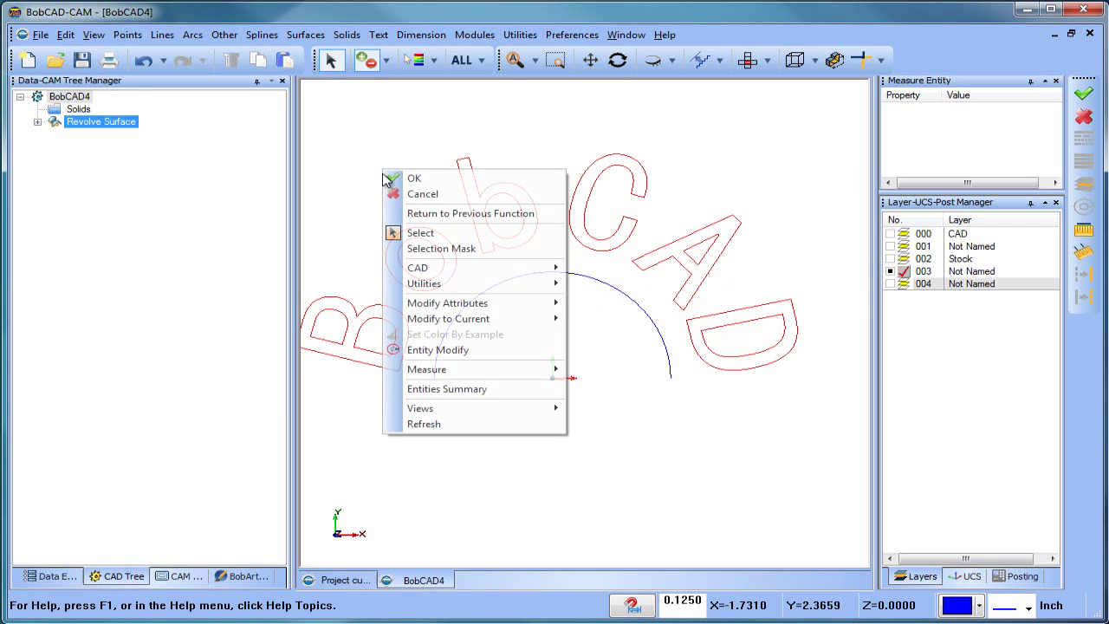
click(434, 351)
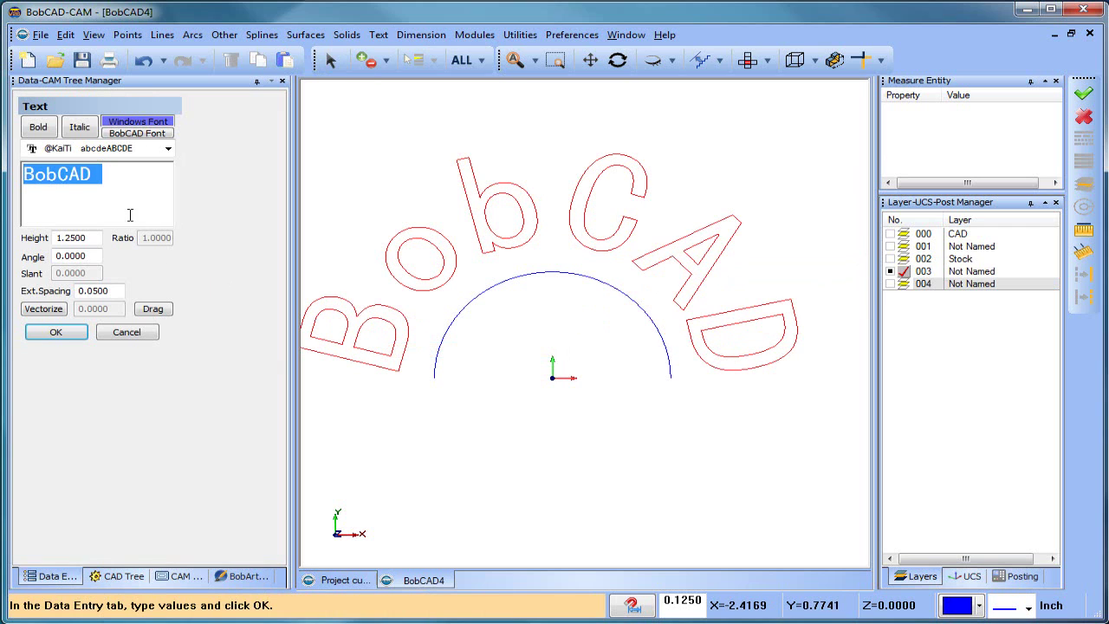
double_click(80, 239)
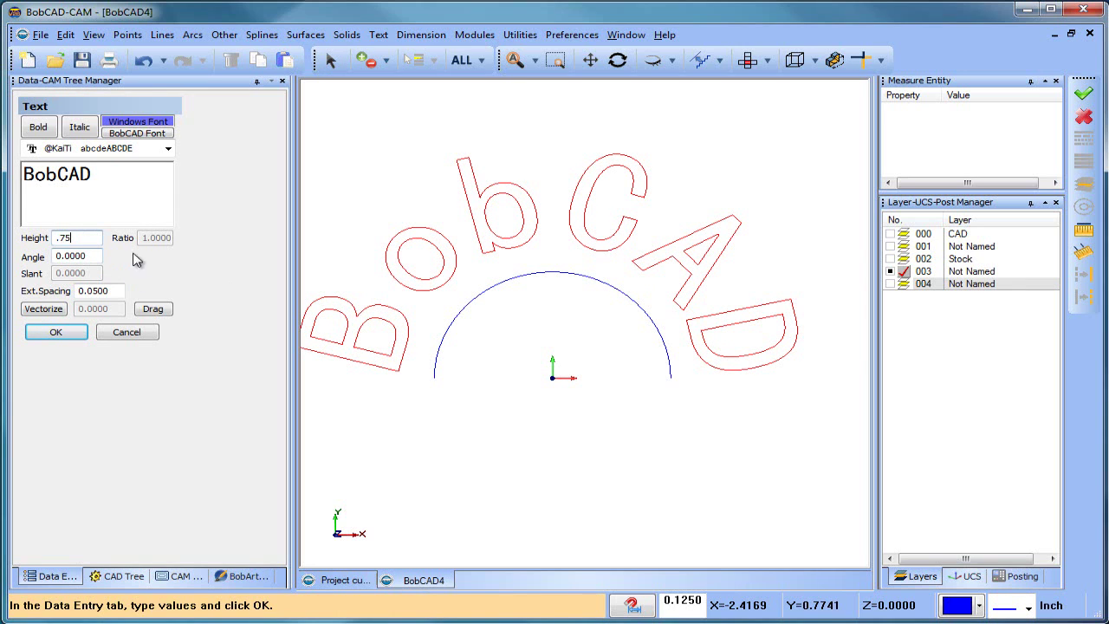
click(57, 332)
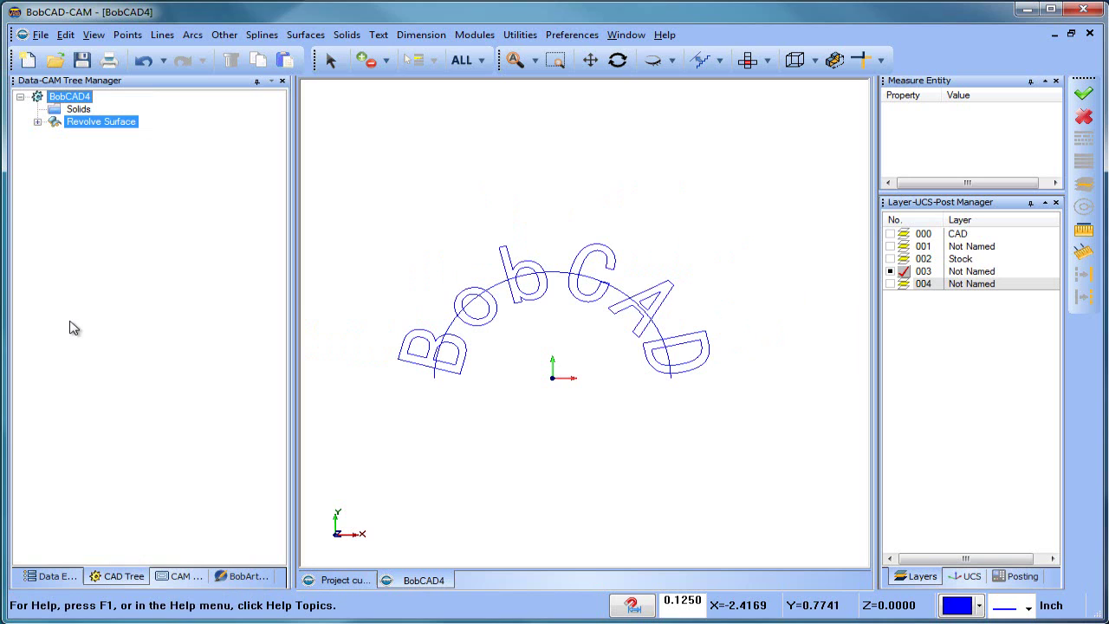
click(146, 62)
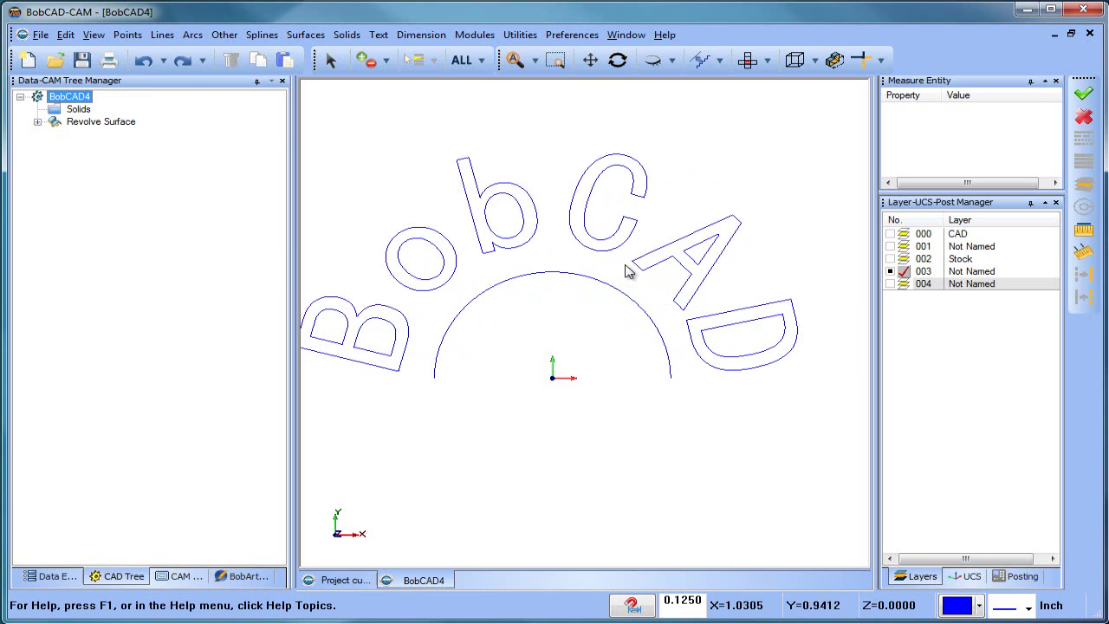
Step: Edit the arc-wrapped text to remove its final letter so it reads BobCA
click(330, 59)
click(511, 206)
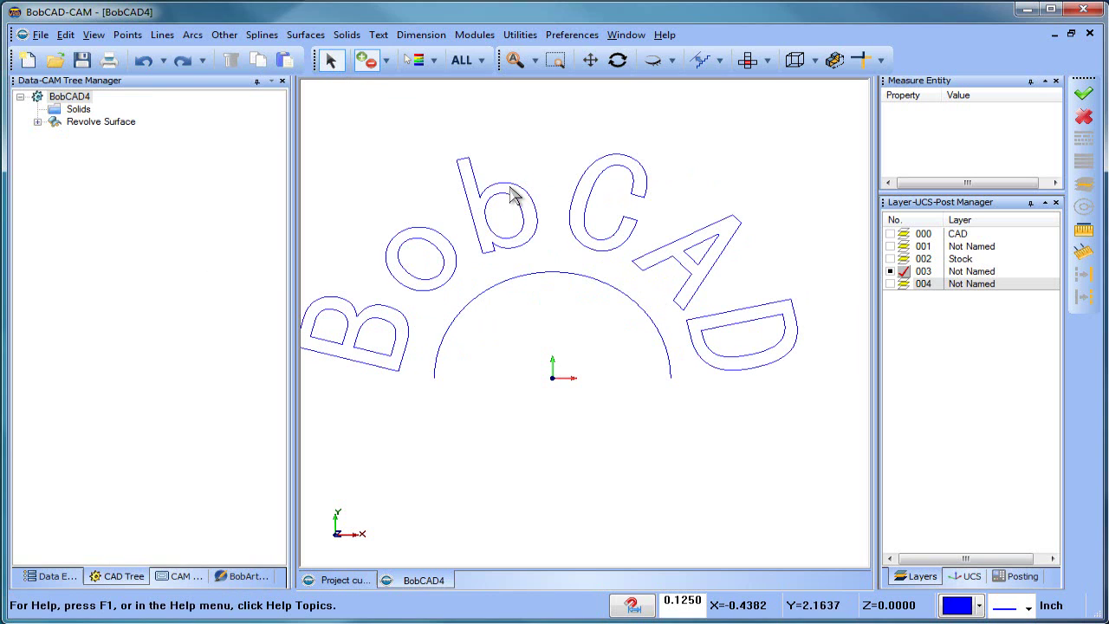
right_click(519, 159)
click(613, 342)
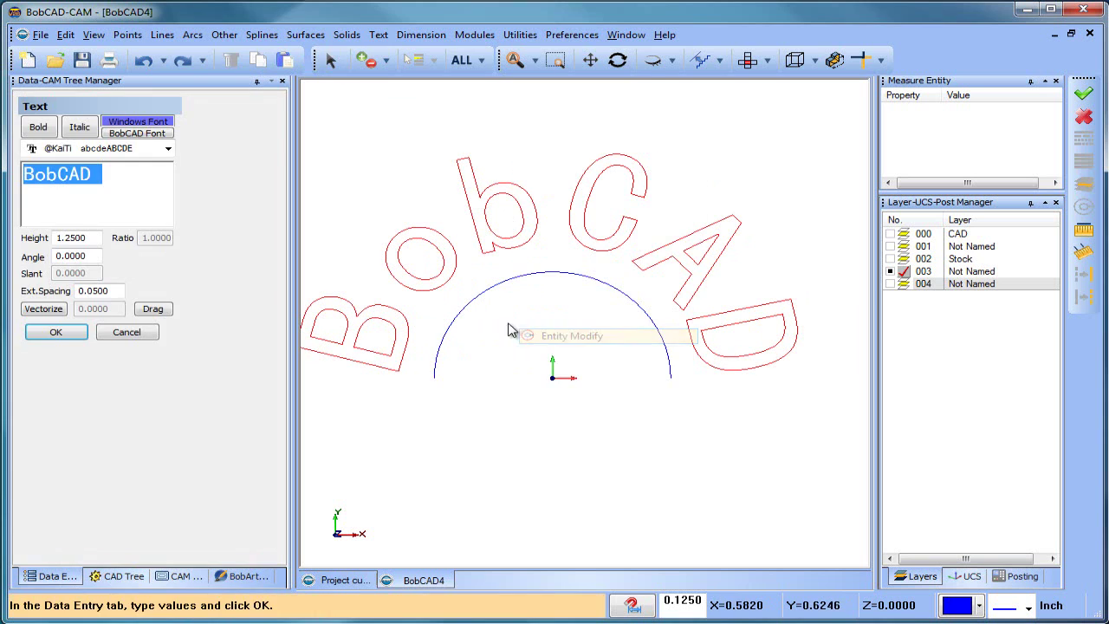
click(111, 184)
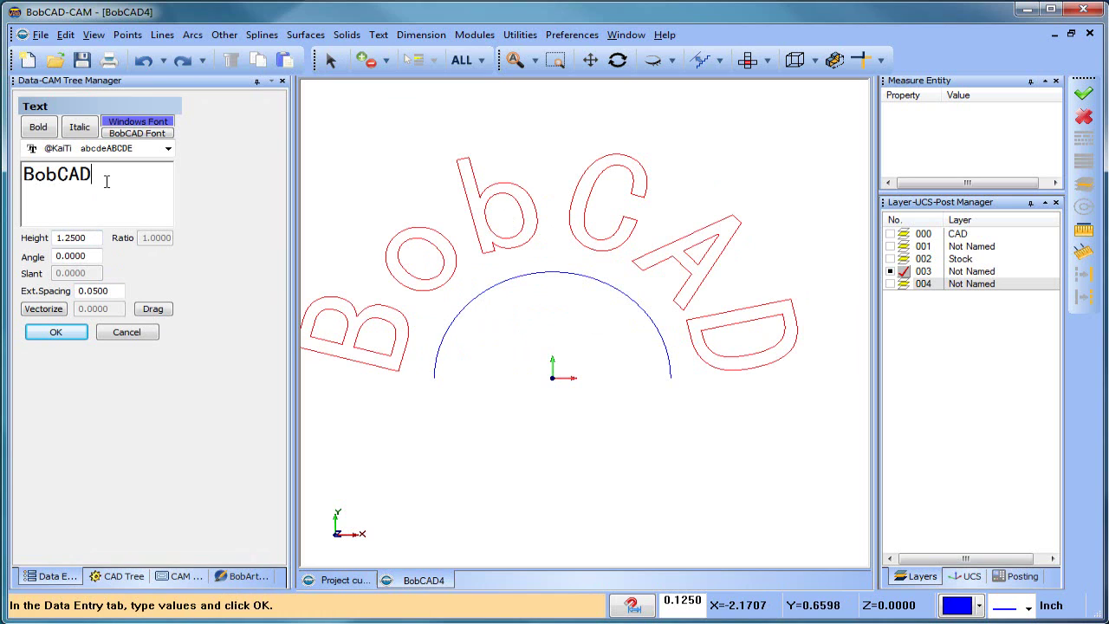
click(76, 335)
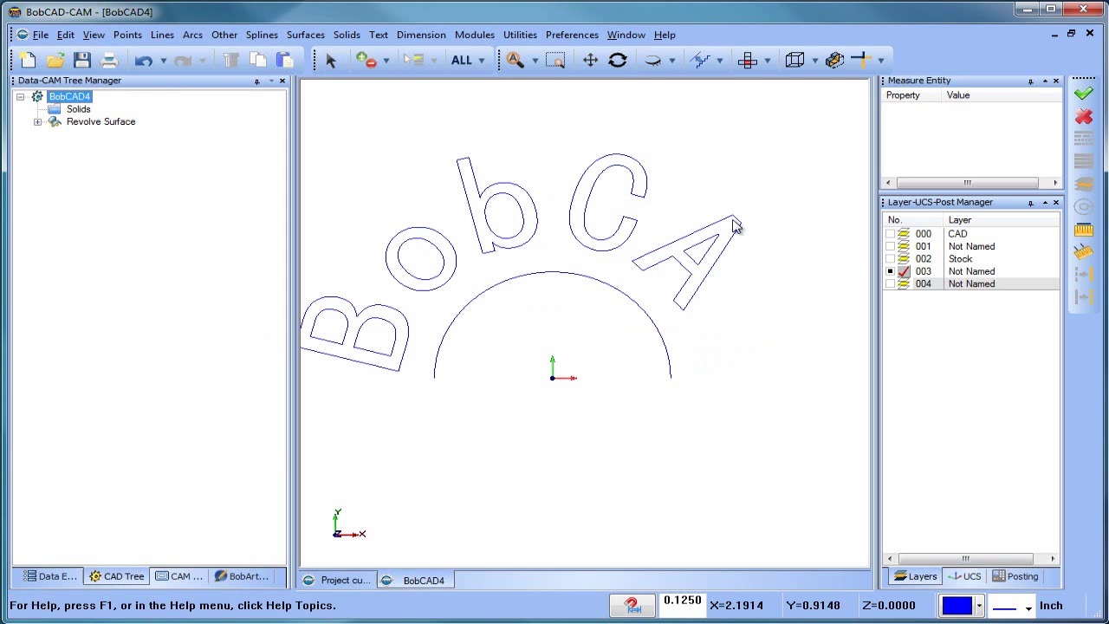
Step: Edit the arc-wrapped text on layer 003 to restore its final letter so it reads BobCAD
click(329, 59)
click(526, 204)
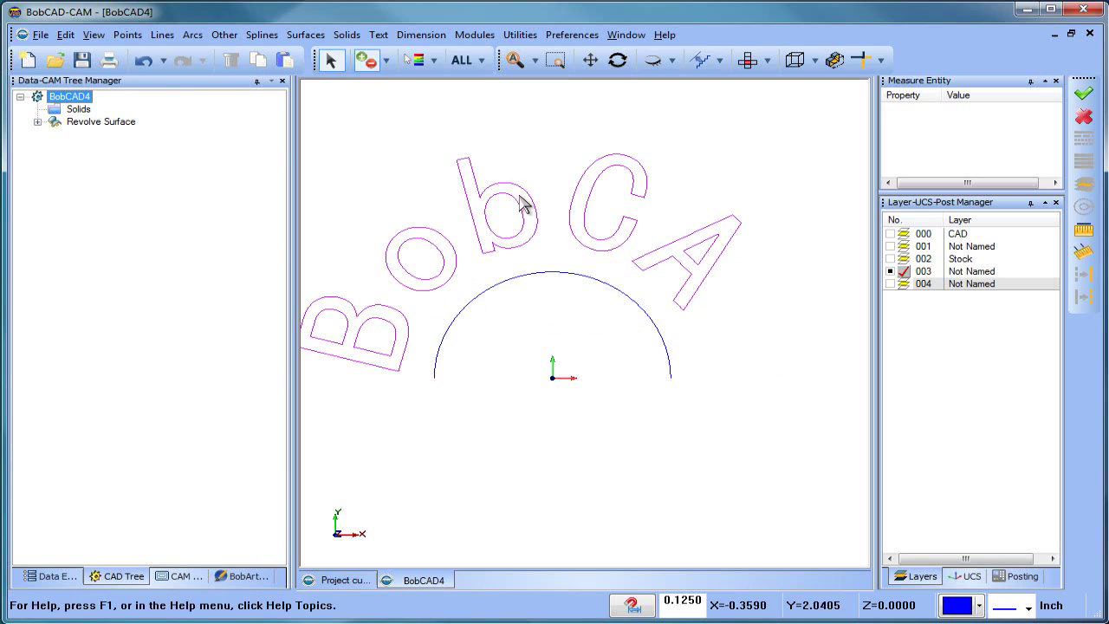
right_click(542, 191)
click(611, 372)
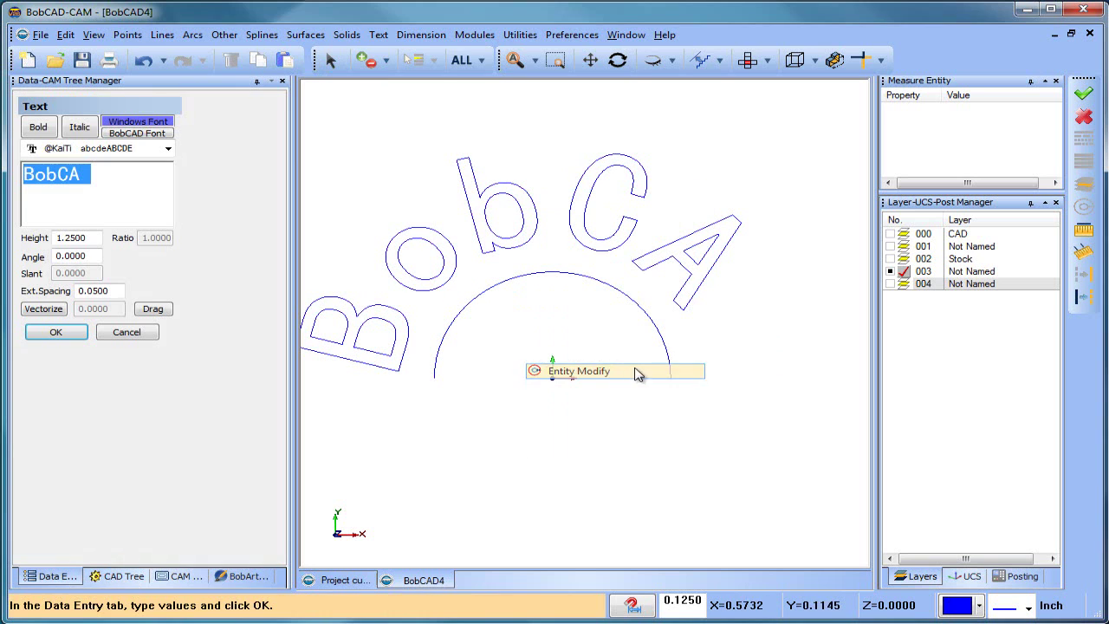
click(107, 179)
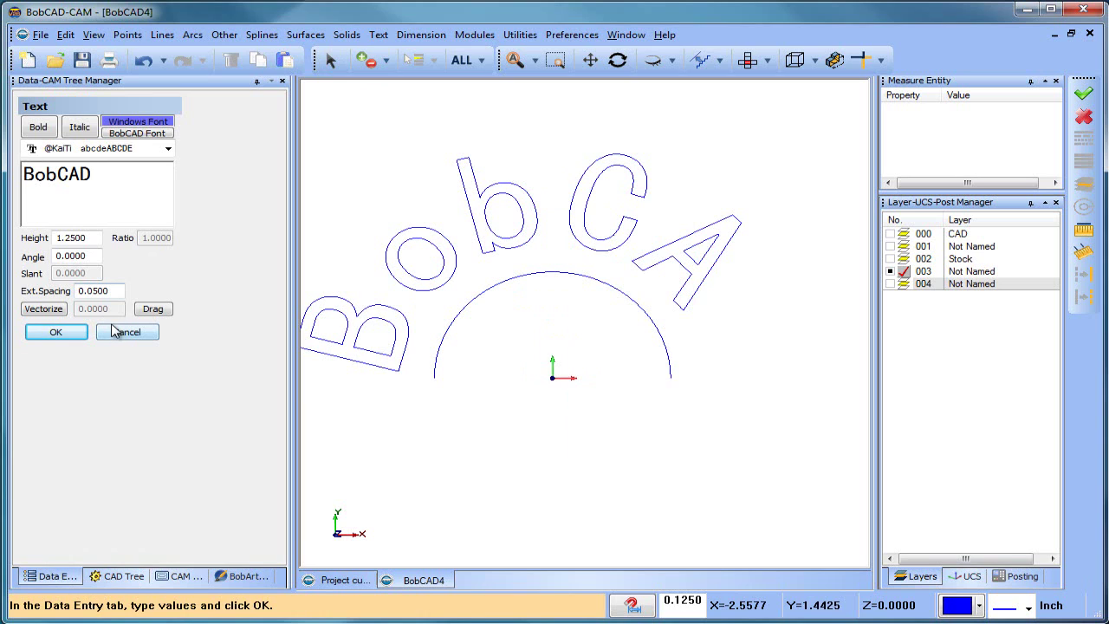
click(74, 332)
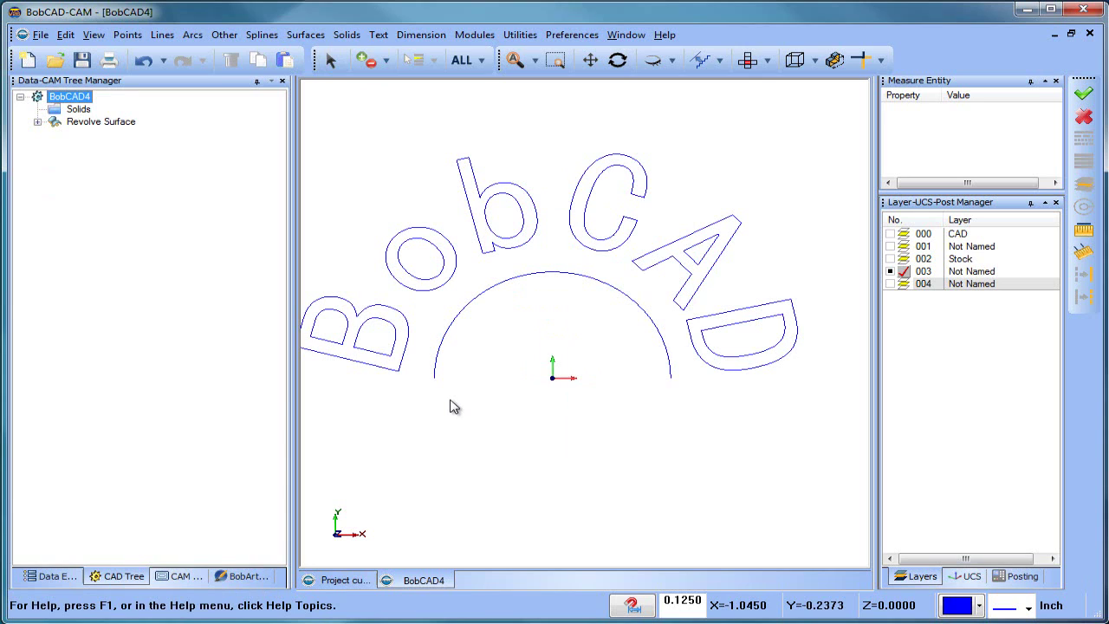
Step: Show layer 004 as the active layer and hide layer 003 so only the exploded orange lettering is displayed
click(891, 284)
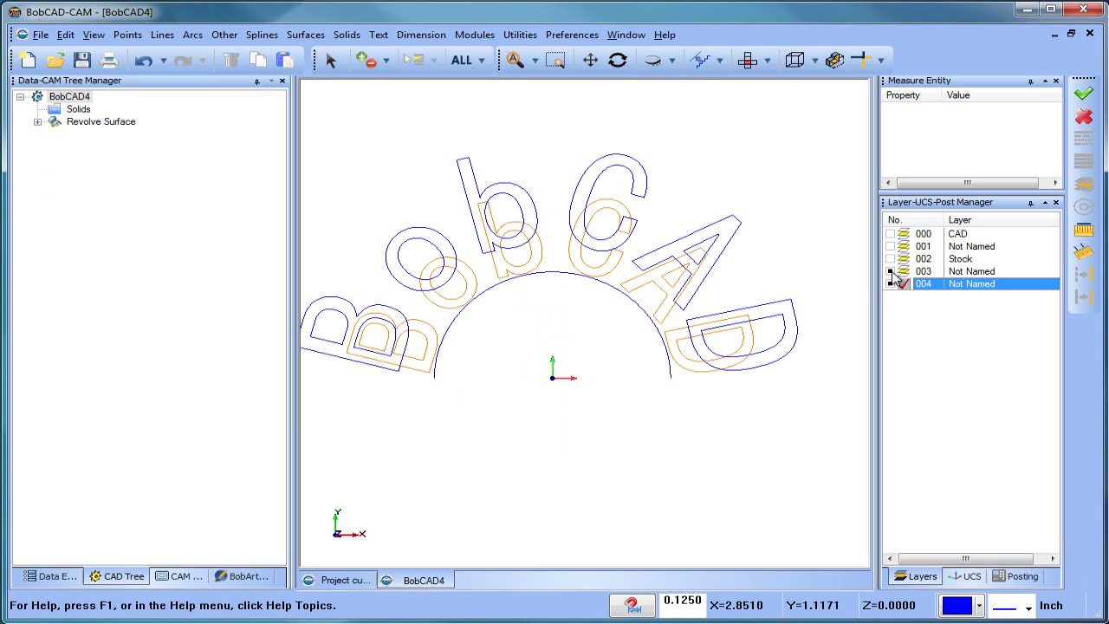
click(890, 271)
scroll(676, 351, down, 2)
scroll(631, 337, up, 2)
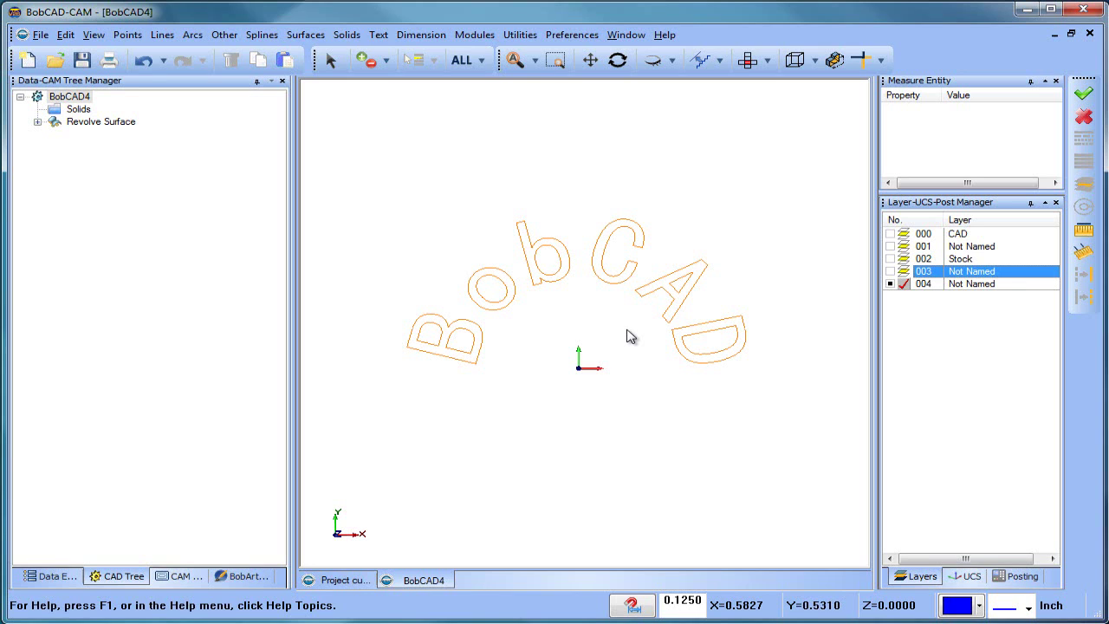
Step: Mirror all the exploded lettering across the Y-Z plane without keeping a copy
click(522, 35)
click(530, 50)
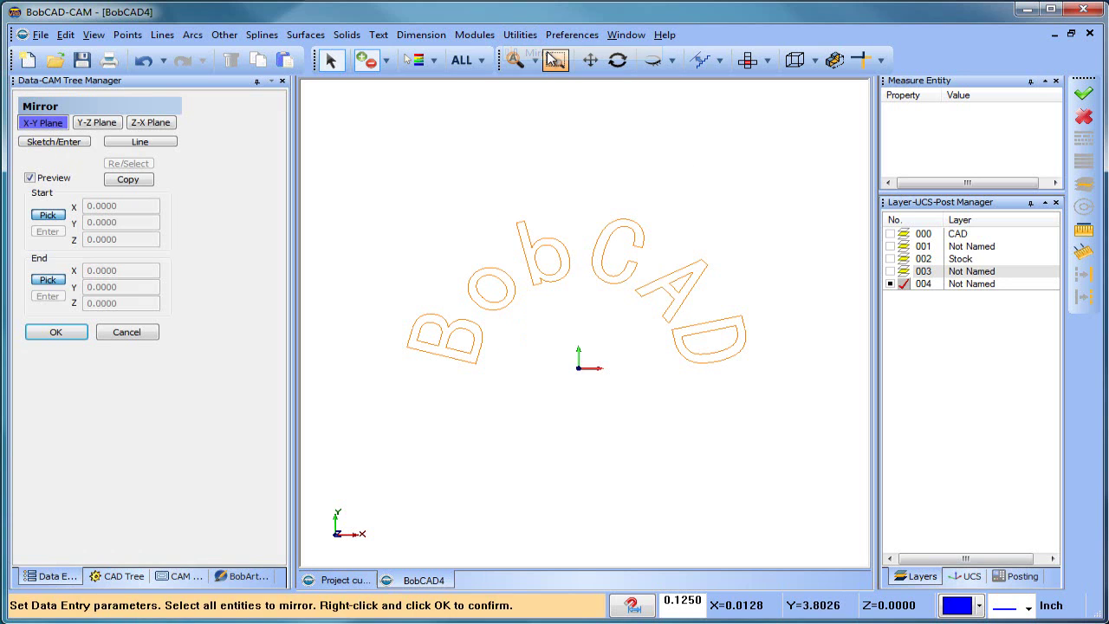
drag(365, 160, 776, 407)
right_click(775, 407)
click(97, 123)
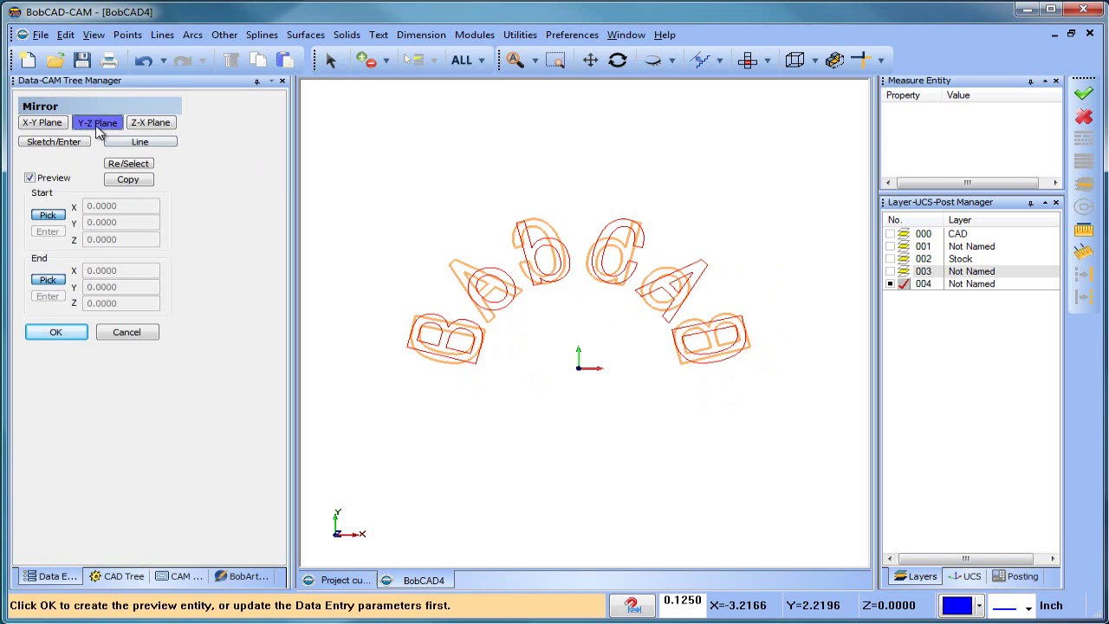
click(56, 332)
click(121, 332)
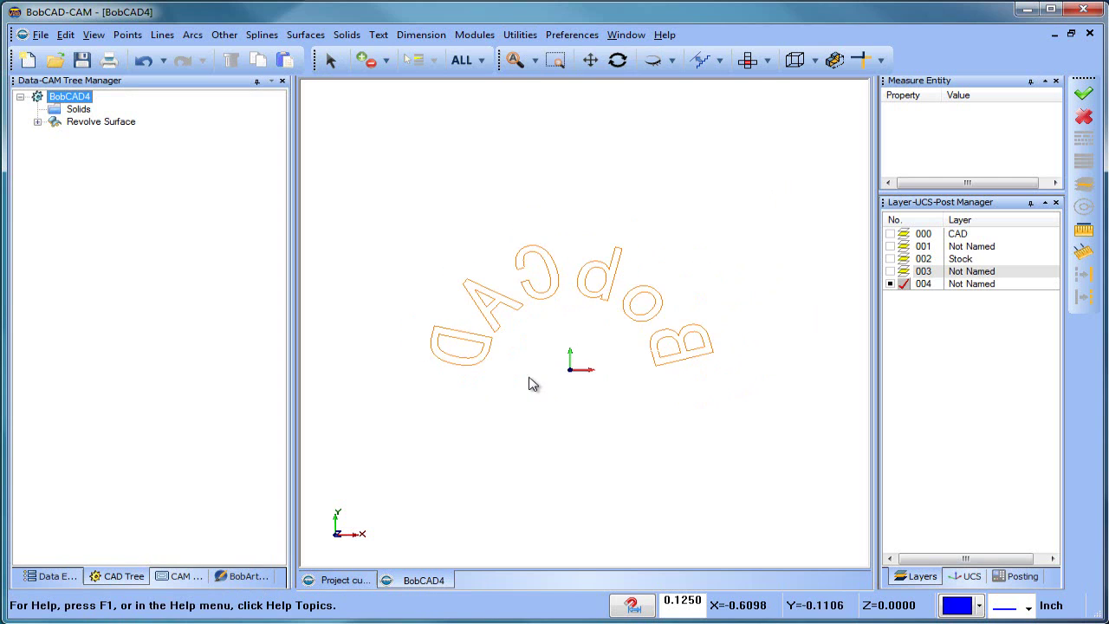
Step: Show the Stock layer 002 as the active layer, bring up the CAM tree, and hide layer 004
middle_drag(533, 384, 616, 354)
click(890, 258)
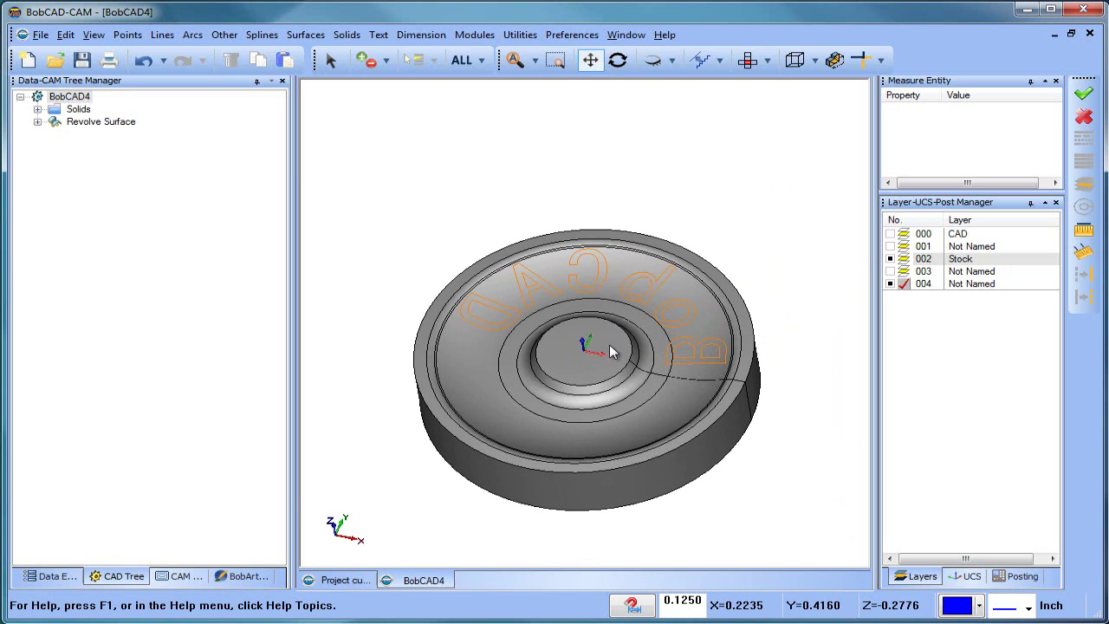
click(177, 576)
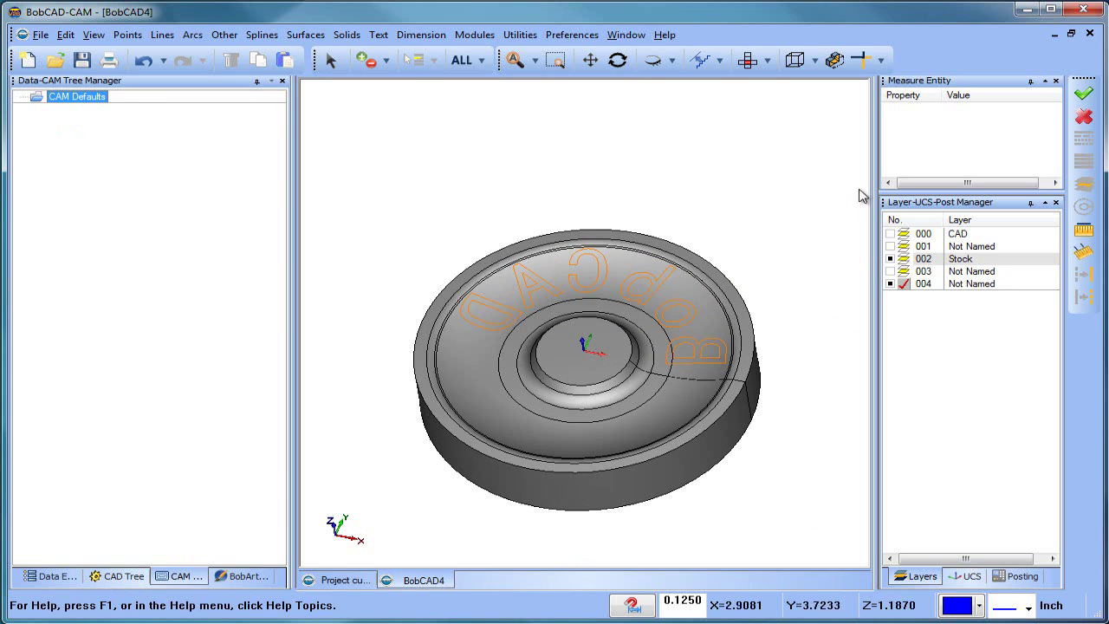
click(921, 259)
click(895, 286)
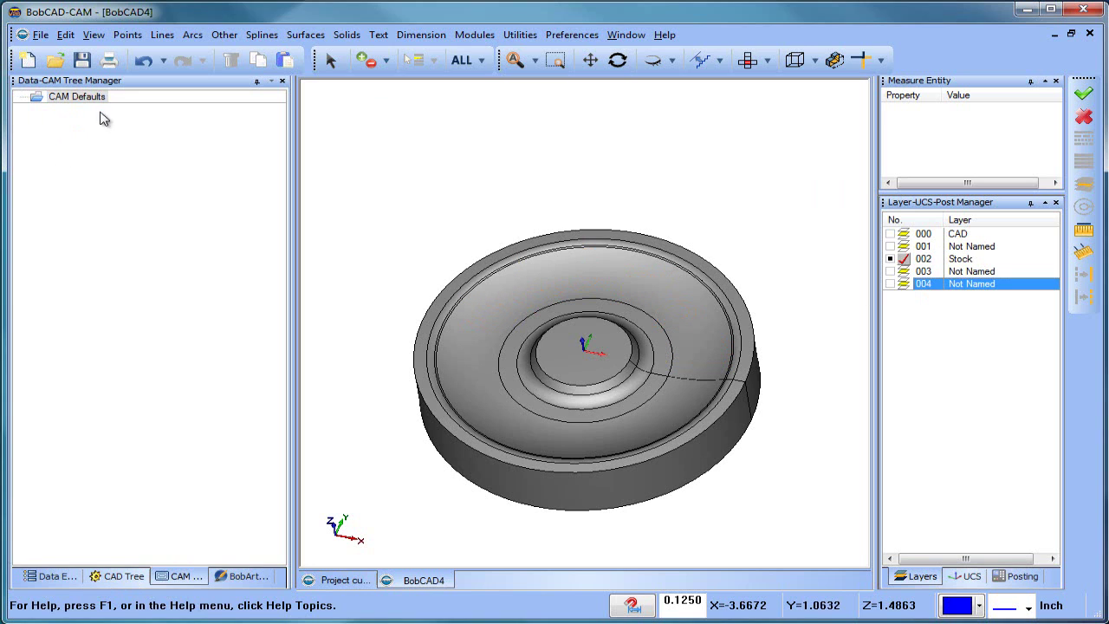
Step: Create a milling job for the BC_3x_Mill machine and choose Solid Model as its stock type
right_click(82, 97)
click(100, 107)
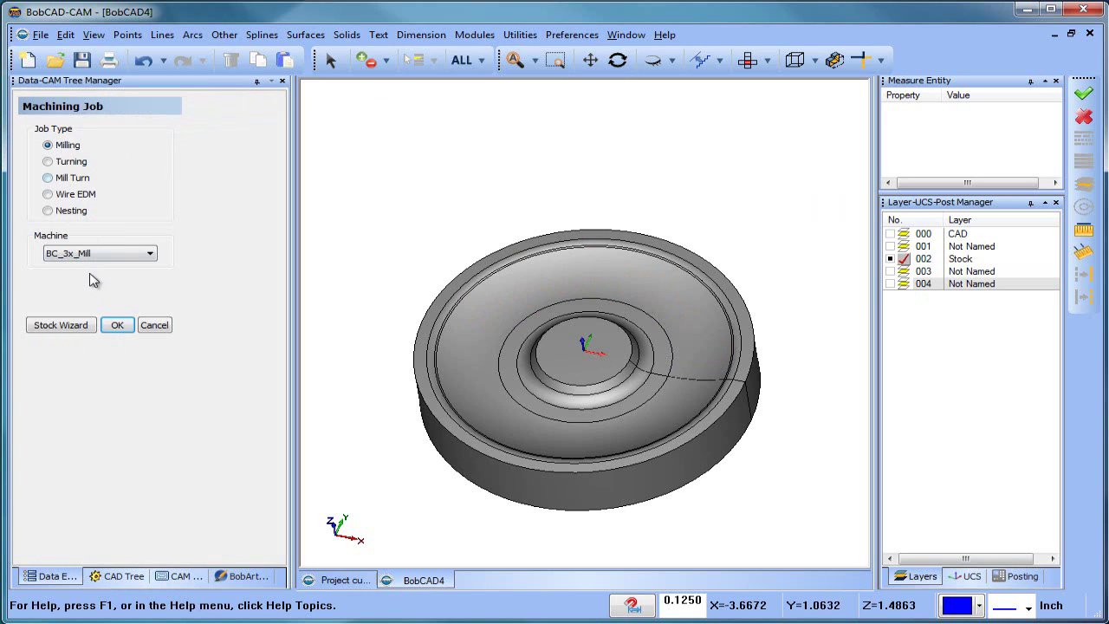
click(116, 326)
click(127, 259)
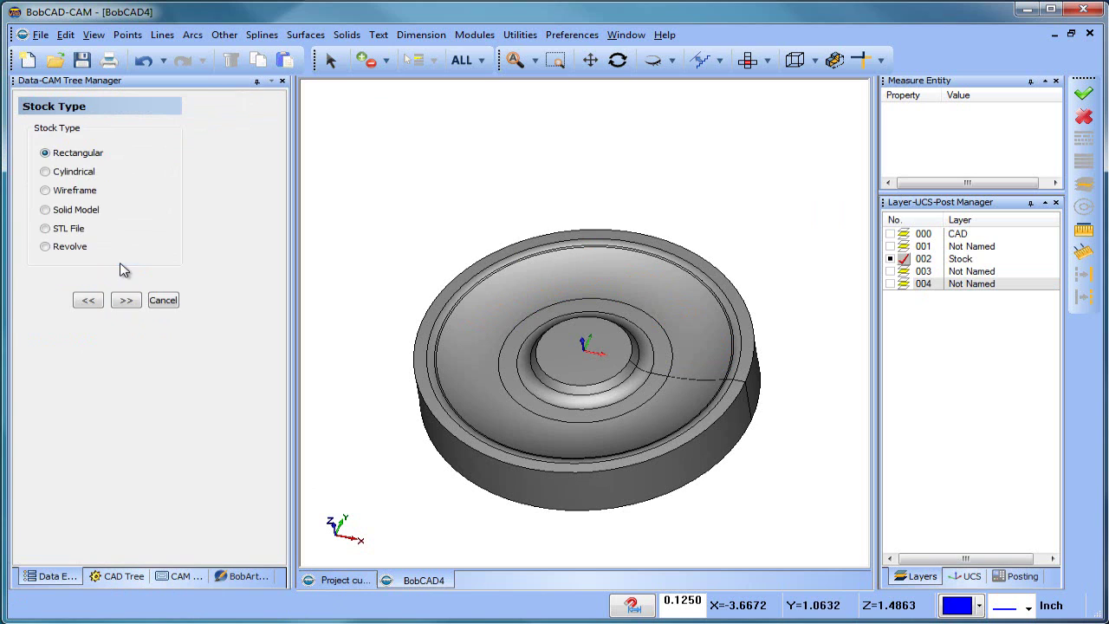
click(45, 210)
click(125, 300)
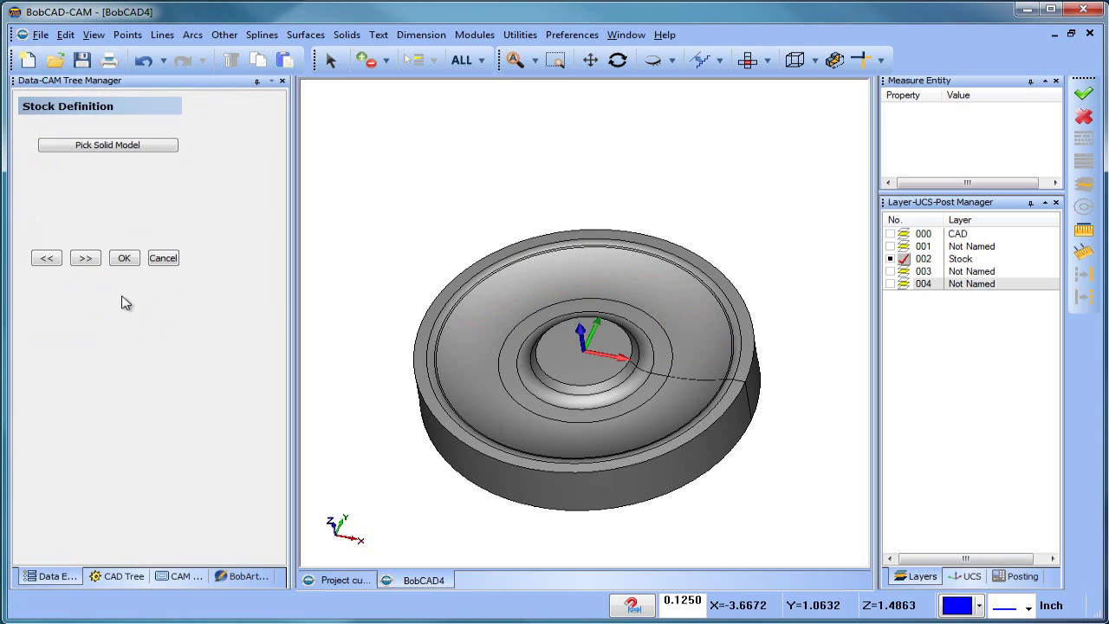
Step: Pick the dished part as the stock solid and accept the default Machine Setup - 1 settings
click(124, 146)
click(460, 376)
right_click(362, 215)
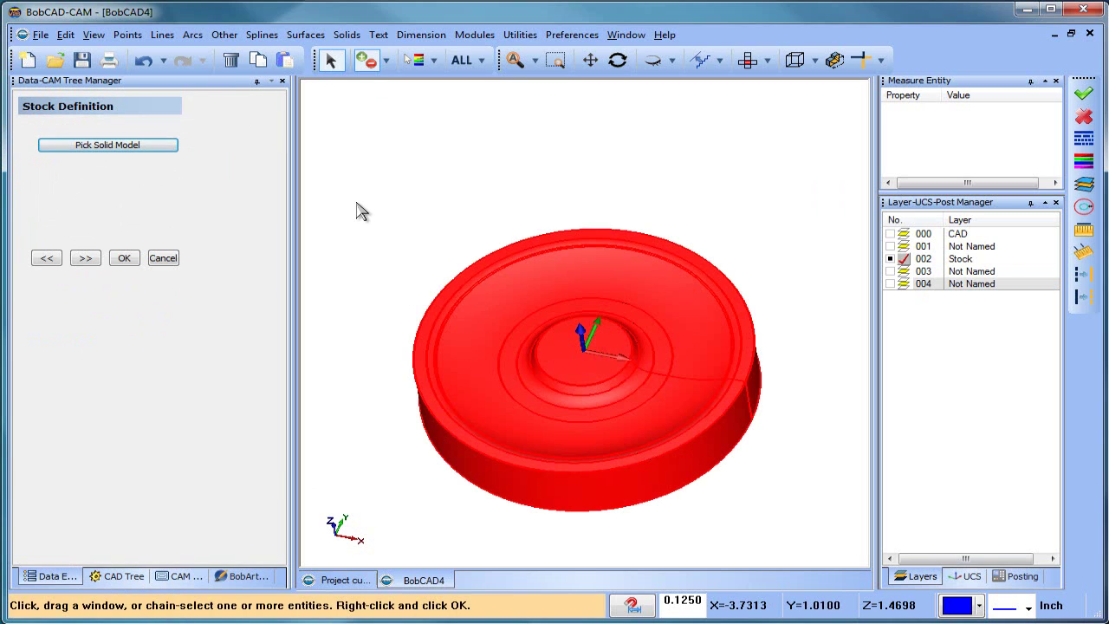
click(87, 260)
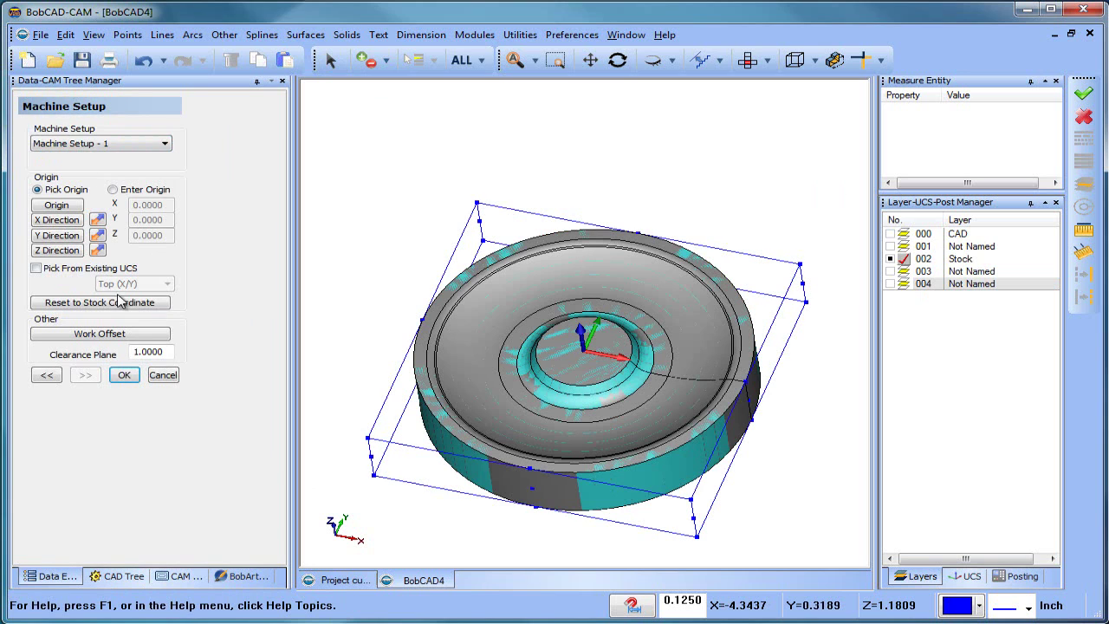
click(125, 376)
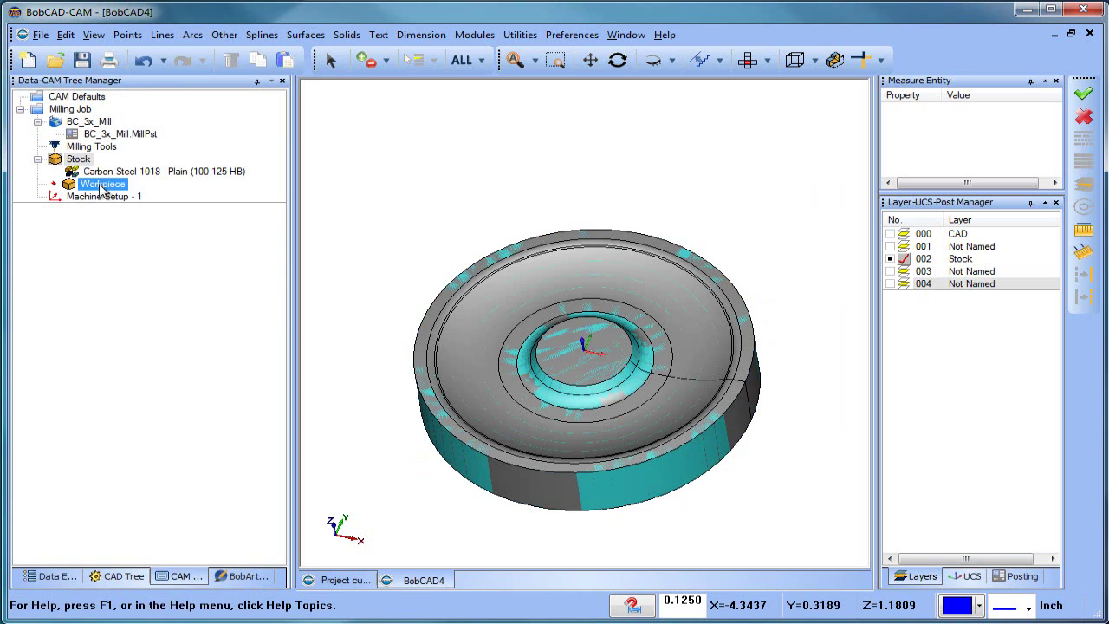
Step: Hide the job's stock display and show layer 004 with the mirrored lettering over the part
right_click(74, 159)
click(118, 223)
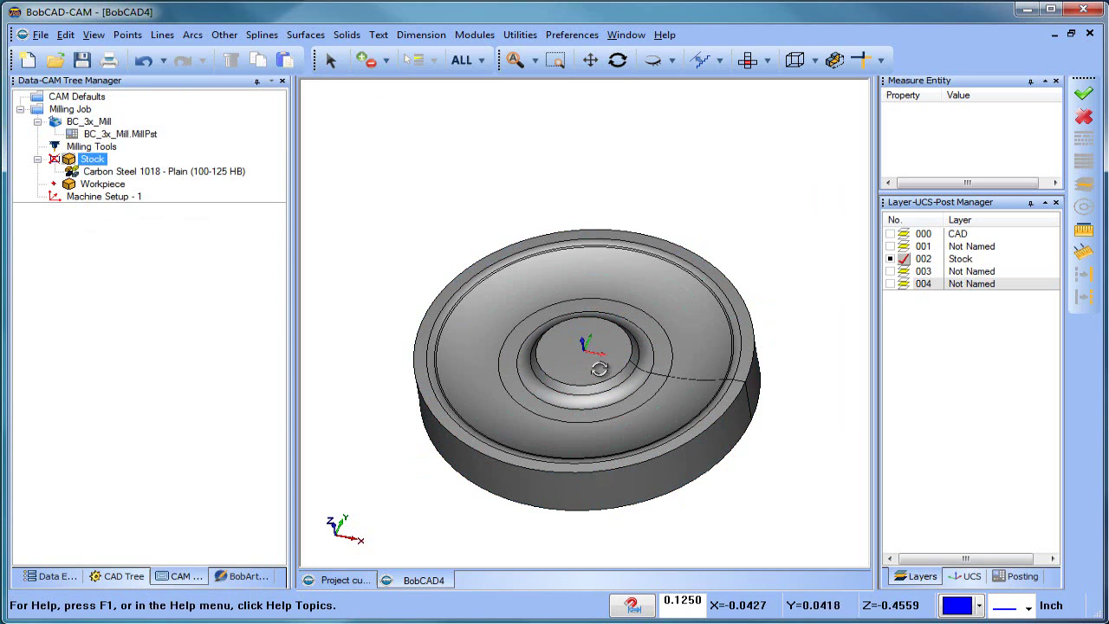
scroll(743, 340, up, 2)
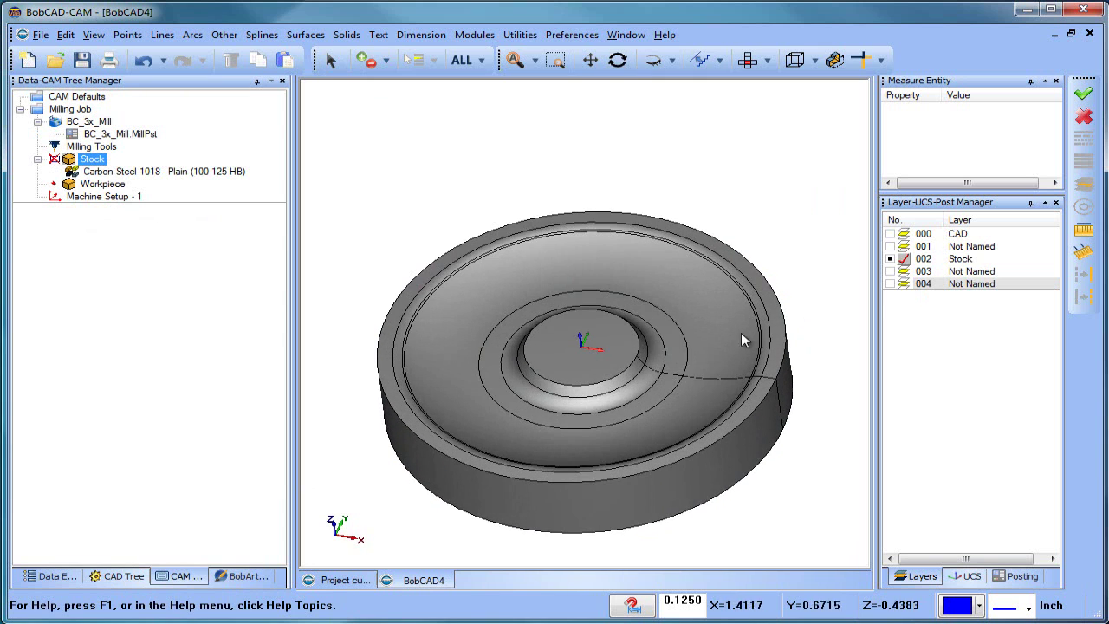
click(890, 283)
middle_drag(733, 337, 612, 317)
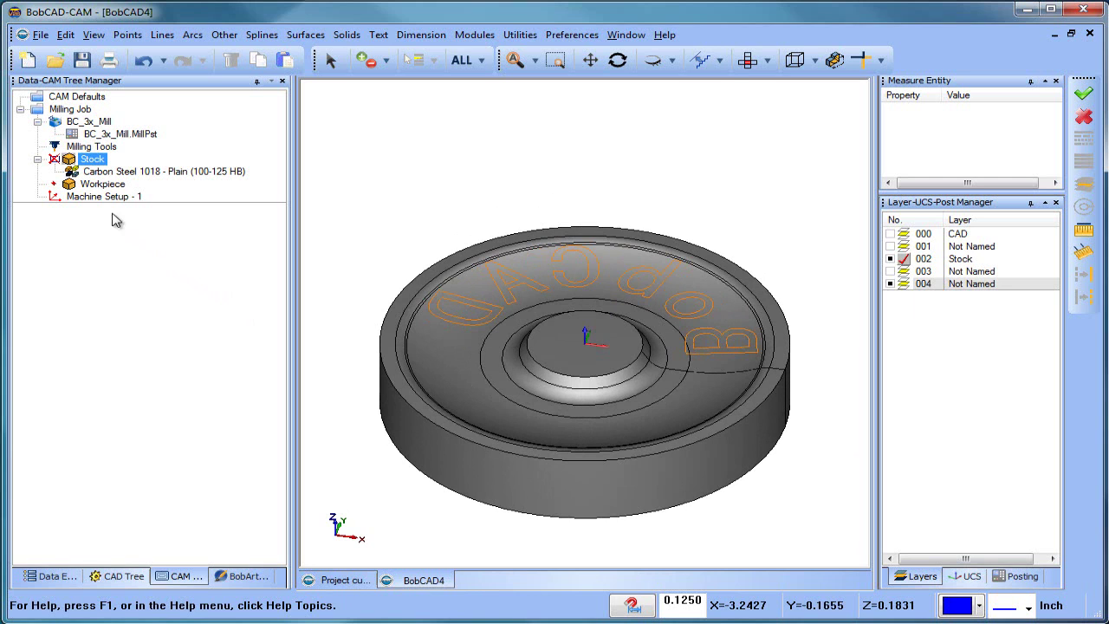
Step: Add a Mill 3 Axis feature to Machine Setup - 1 and select all displayed geometry as its machining geometry
right_click(108, 197)
click(213, 321)
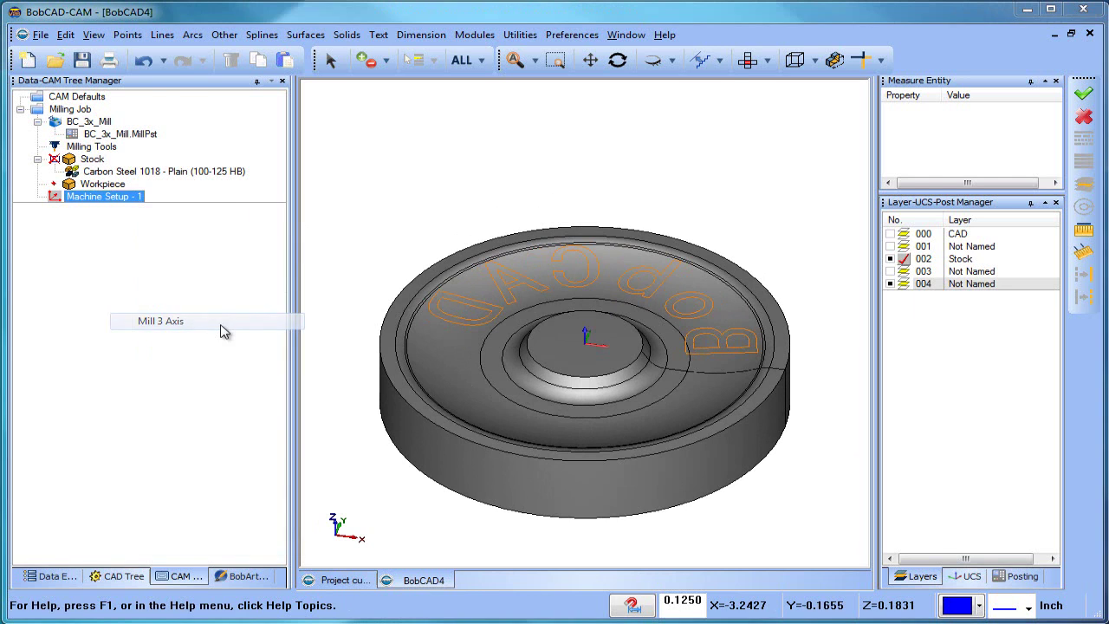
click(478, 160)
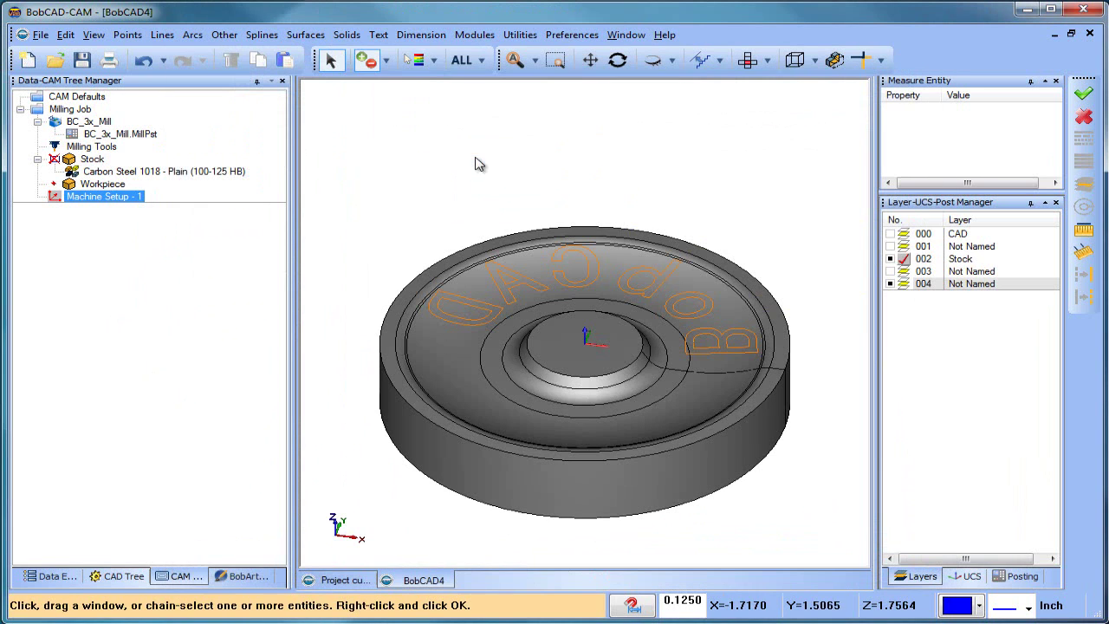
click(461, 60)
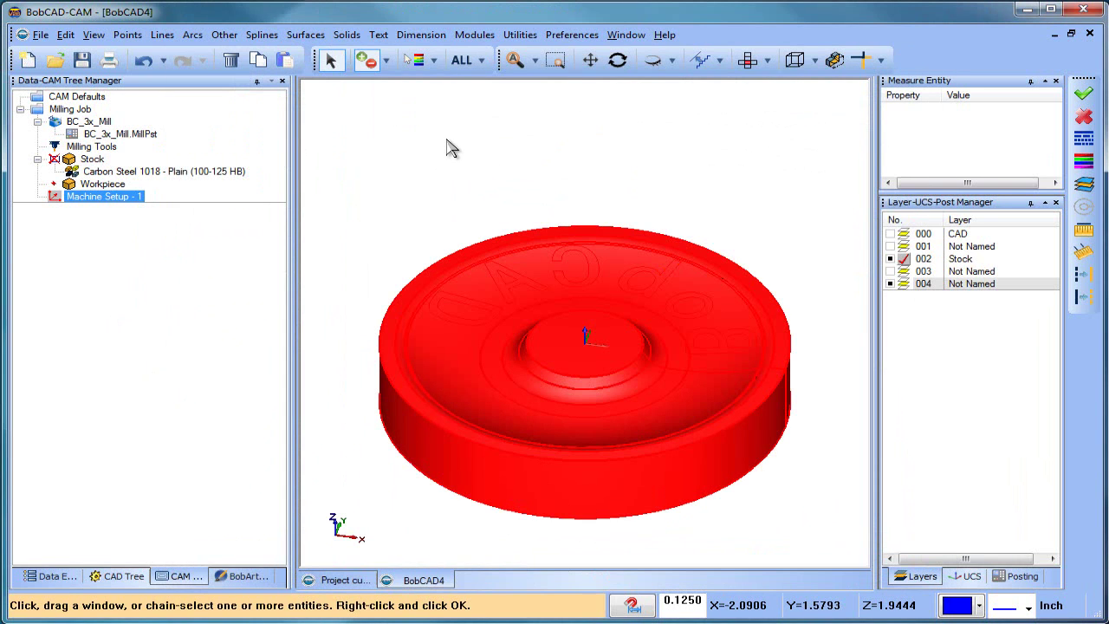
right_click(449, 145)
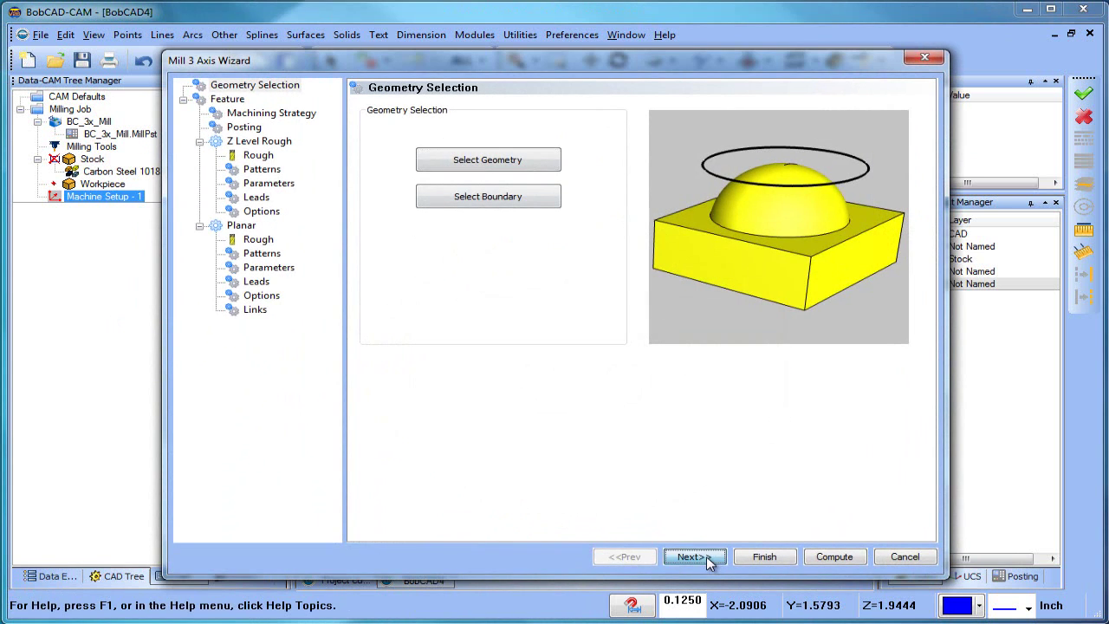
Step: Keep the default feature parameters and set the machining strategy to Project Curves
click(706, 556)
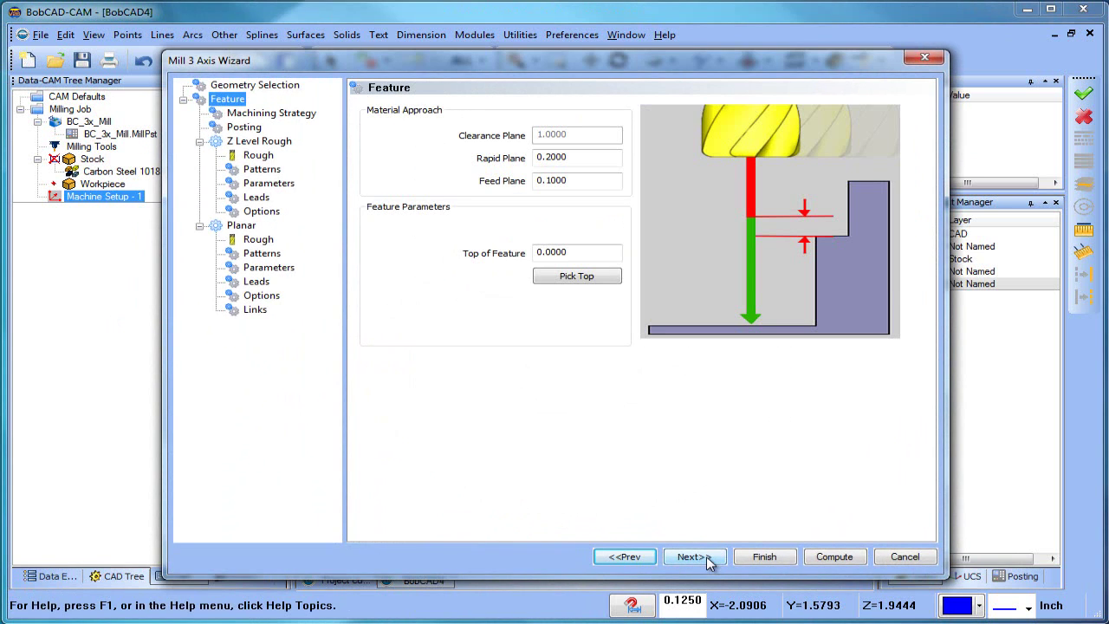
click(277, 114)
click(520, 299)
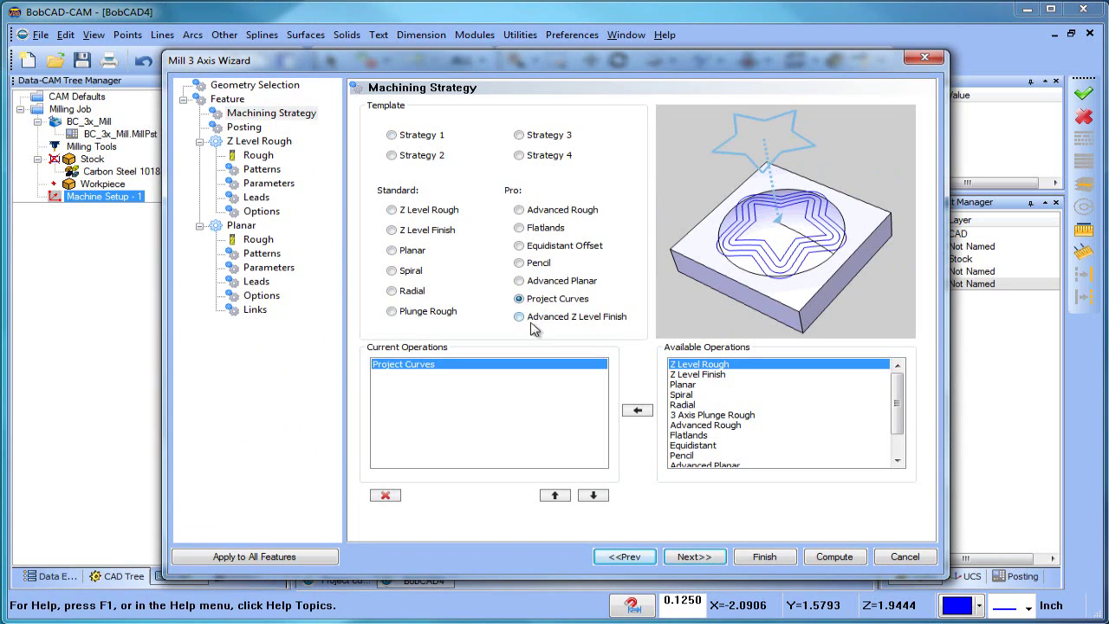
click(700, 556)
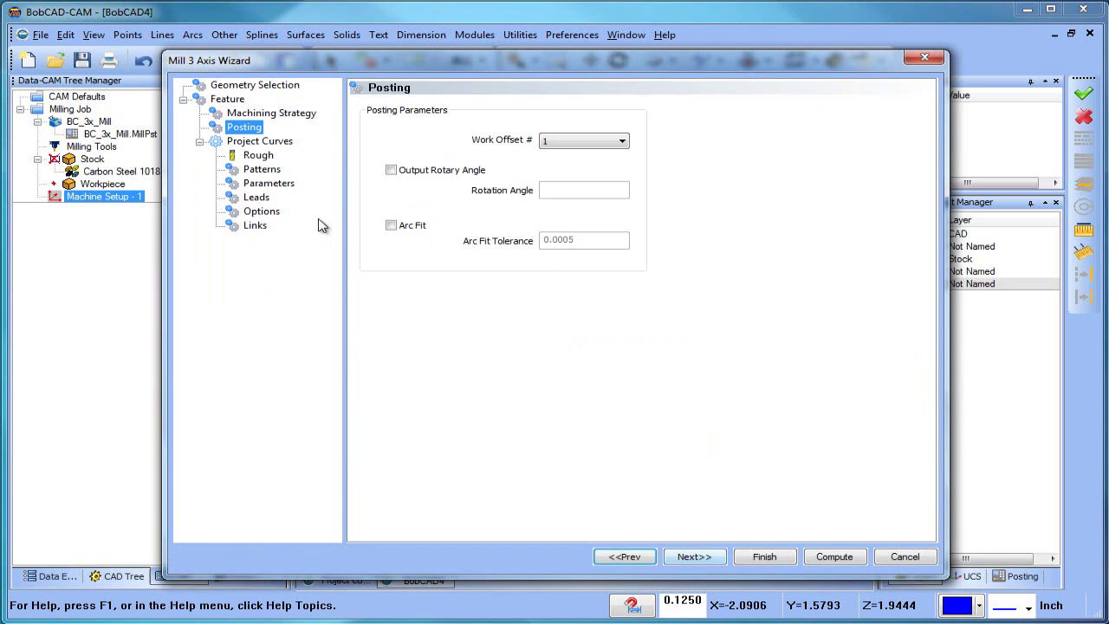
Step: Set the Project Curves rough tool to a diameter of 0.0625 and a corner radius of 0.0313
click(258, 155)
click(584, 163)
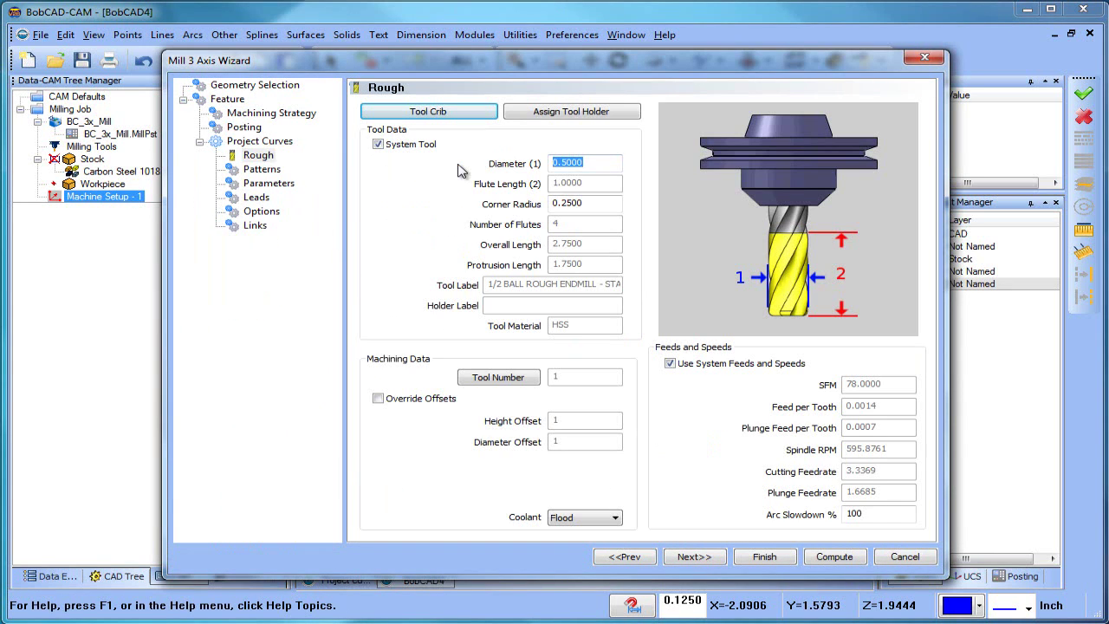
text(.0625)
key(Tab)
text(.0)
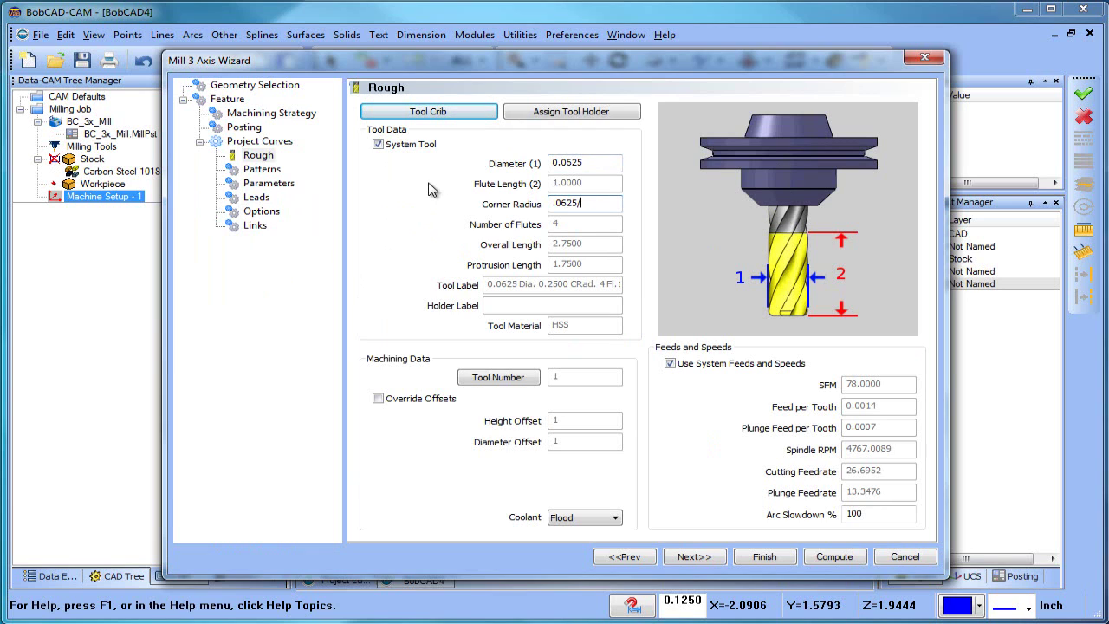
click(603, 163)
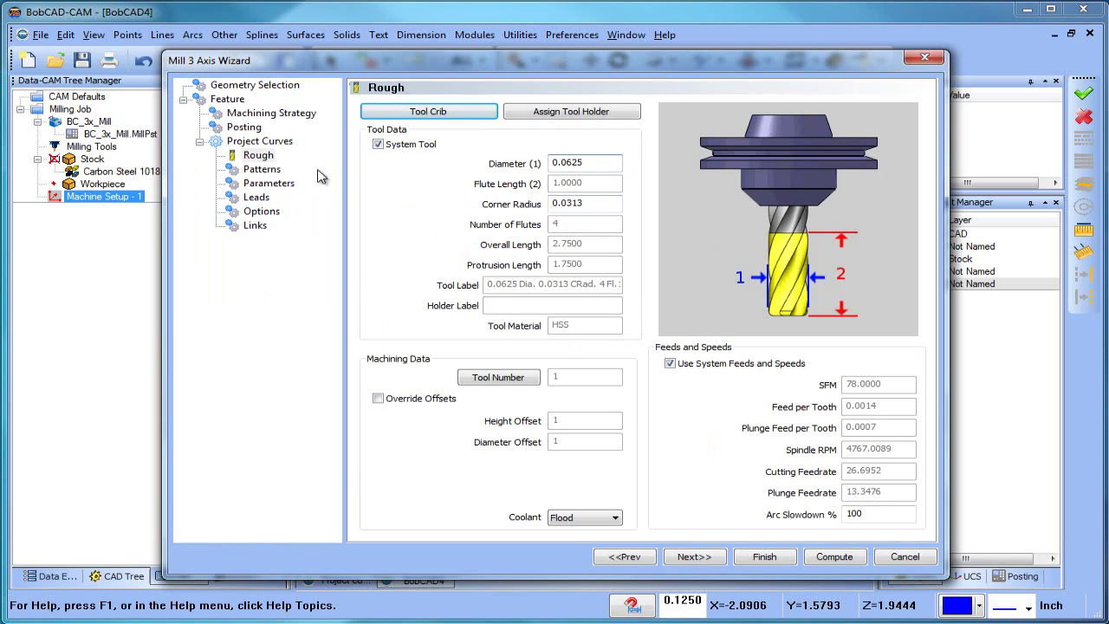
Step: Pick all the orange lettering curves by color as the projection curves of the cut pattern
click(262, 169)
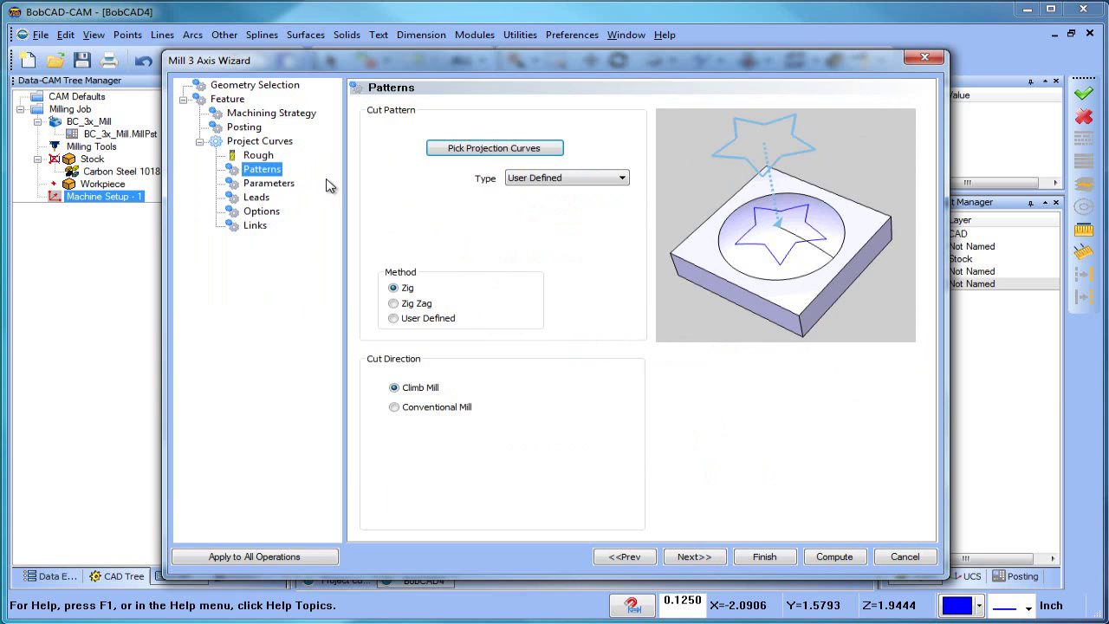
click(494, 149)
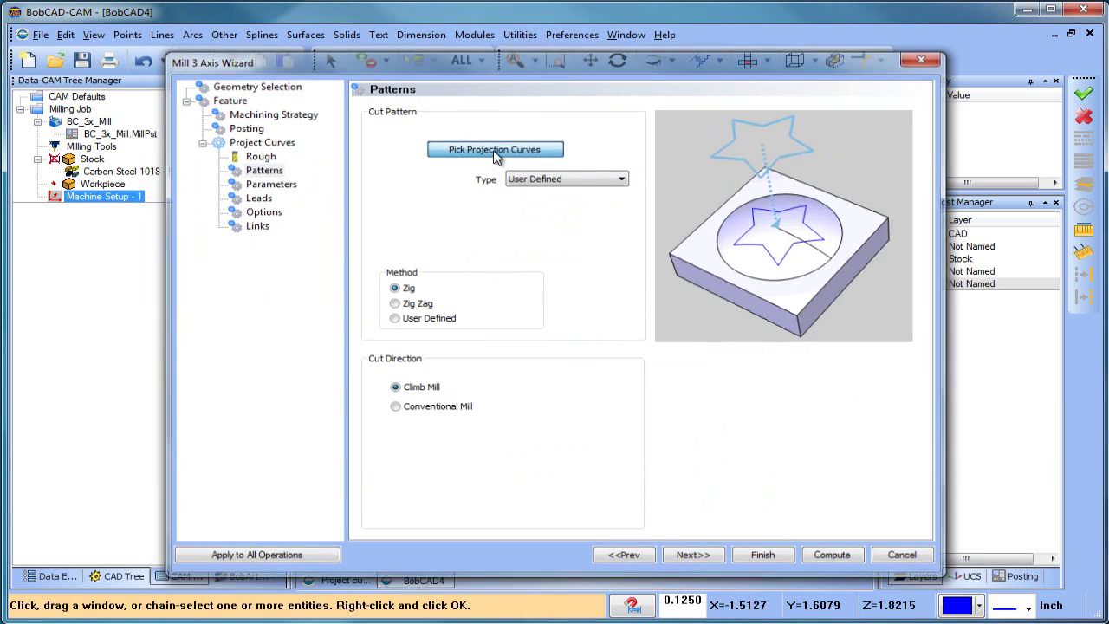
click(482, 60)
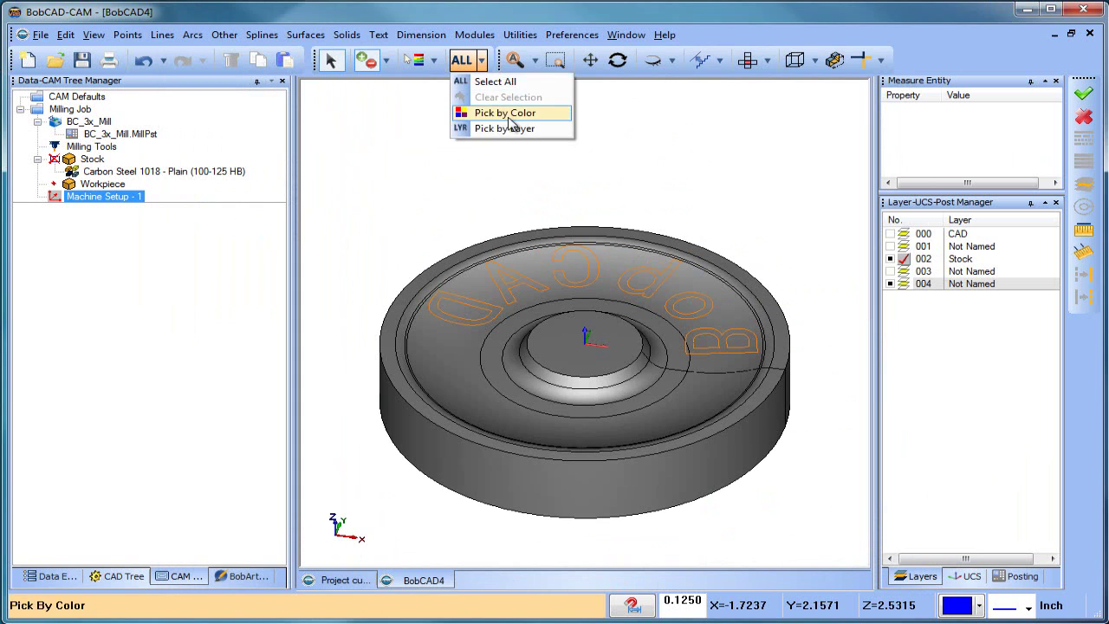
click(505, 113)
click(595, 258)
click(522, 407)
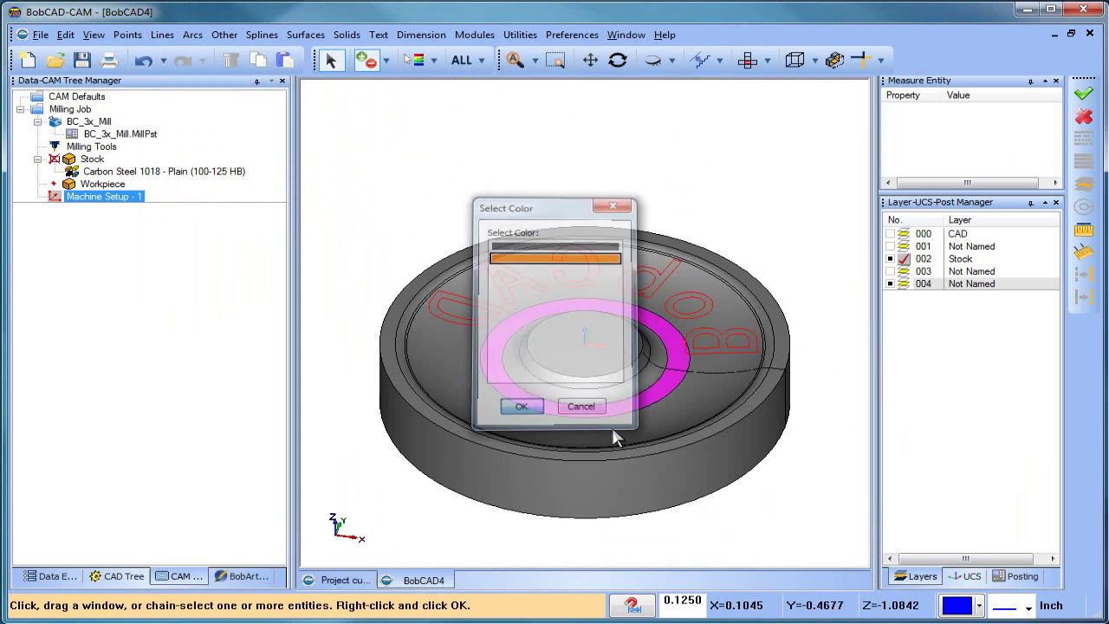
right_click(755, 148)
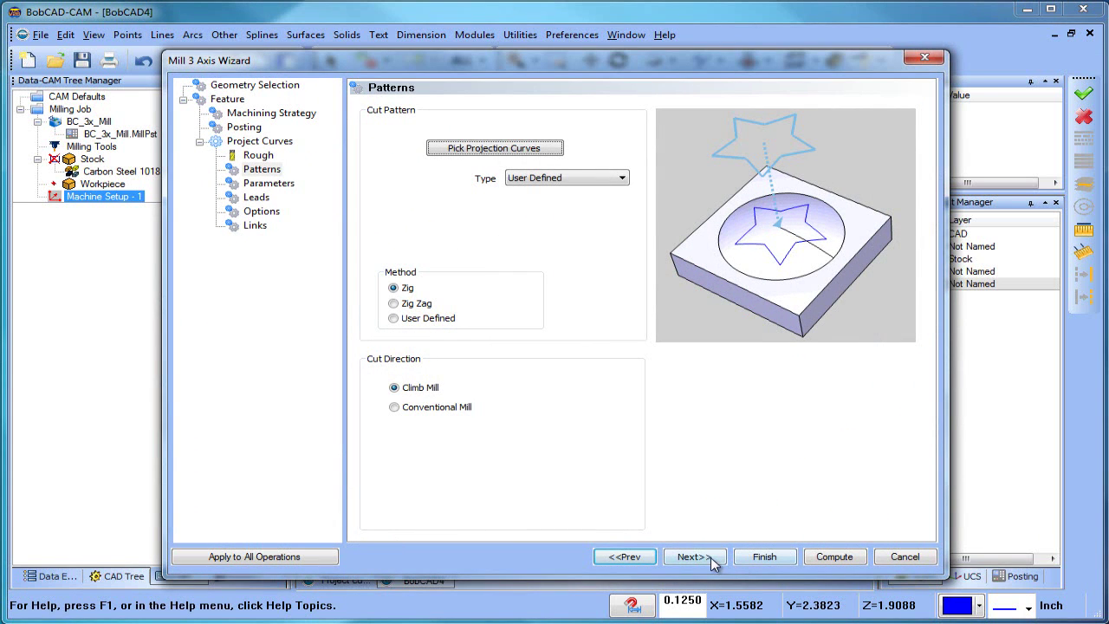
Step: Keep the default parameters, leads and options of the Project Curves operation and compute its toolpath
click(709, 558)
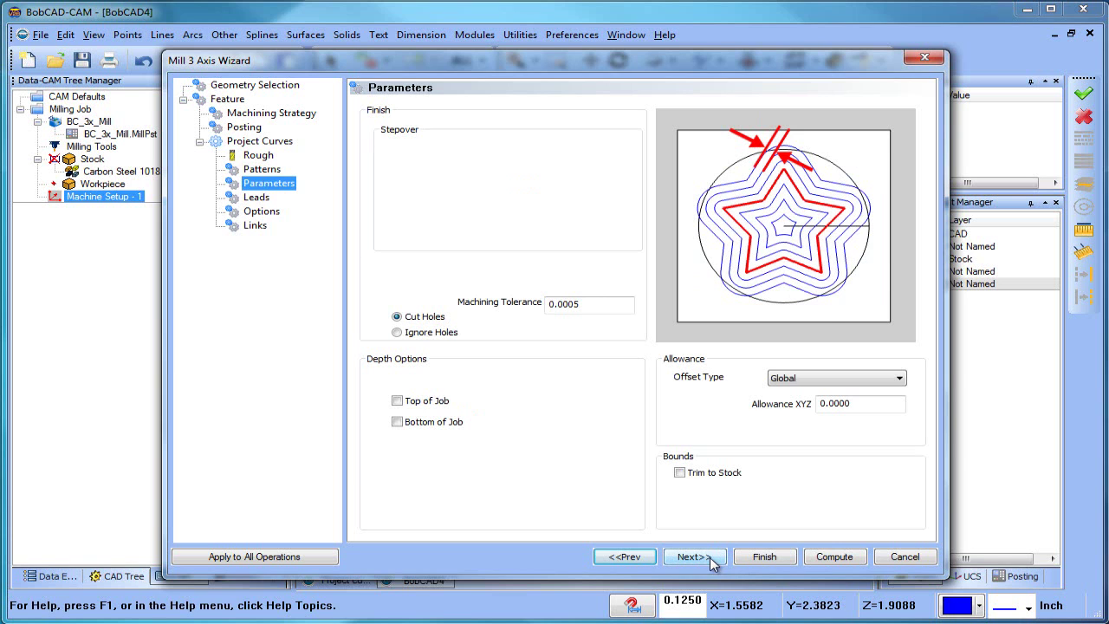
click(710, 557)
click(710, 557)
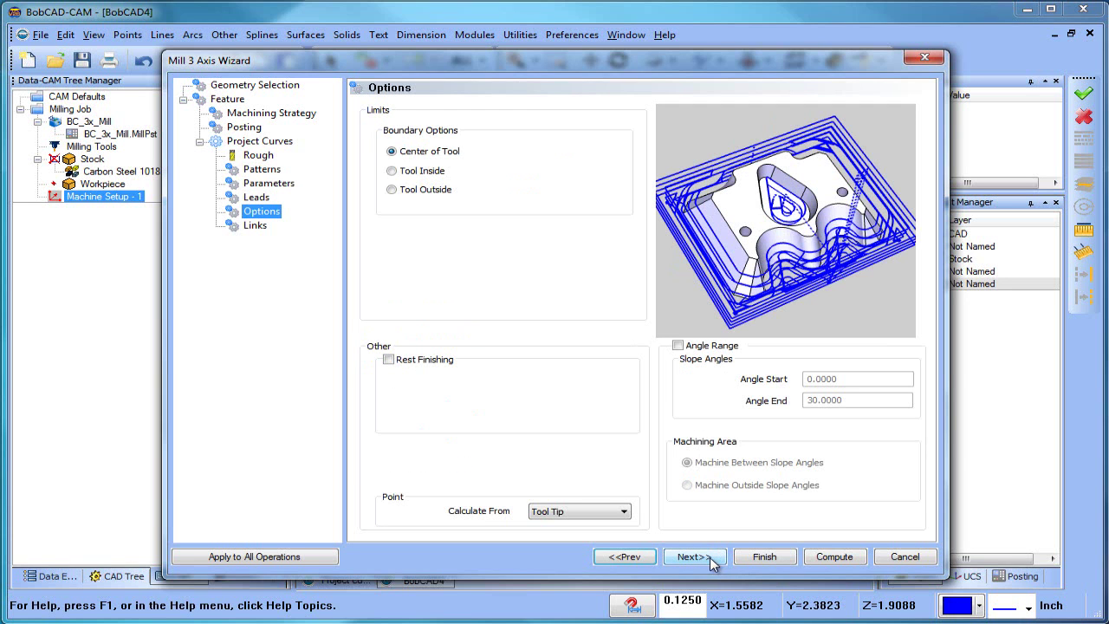
click(823, 557)
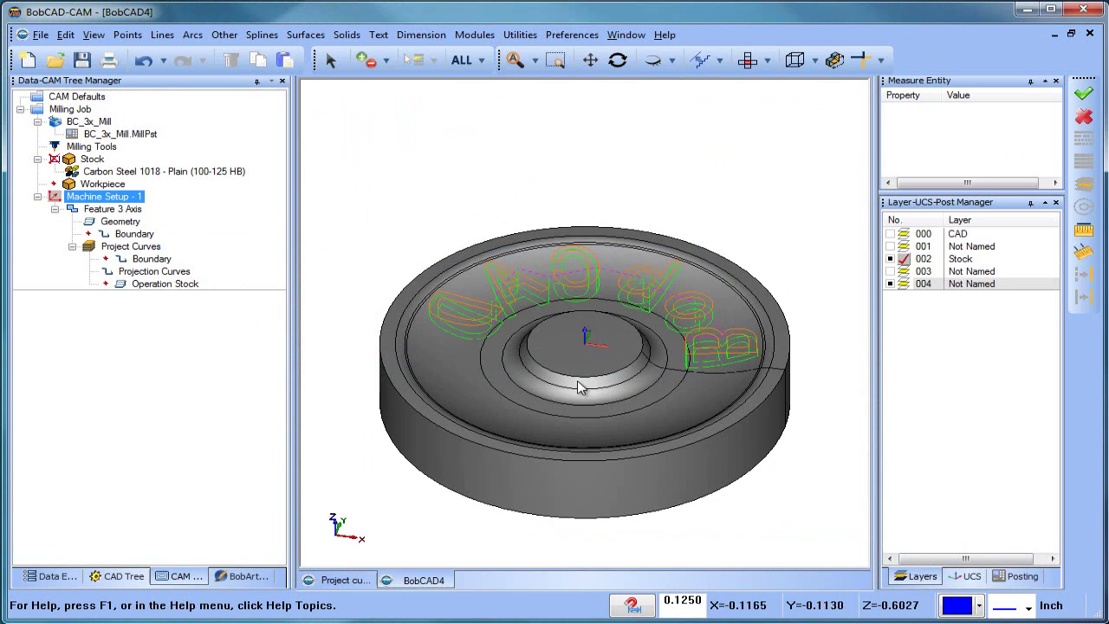
Step: Make layer 001 active and hide layer 004 so only the toolpath shows on the part
click(904, 246)
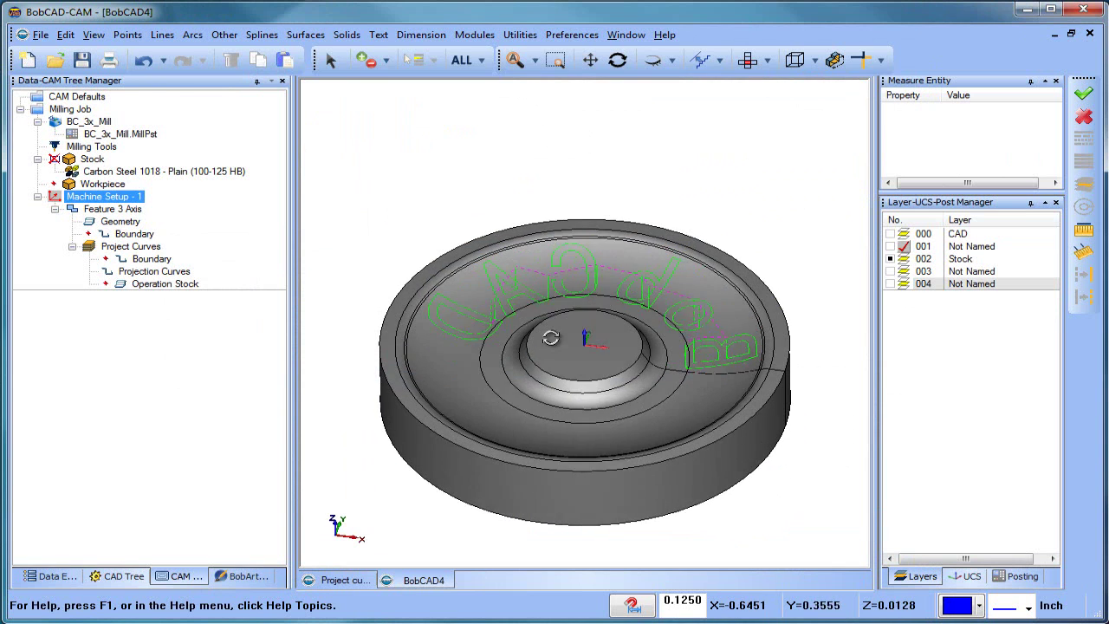
middle_drag(557, 300, 570, 342)
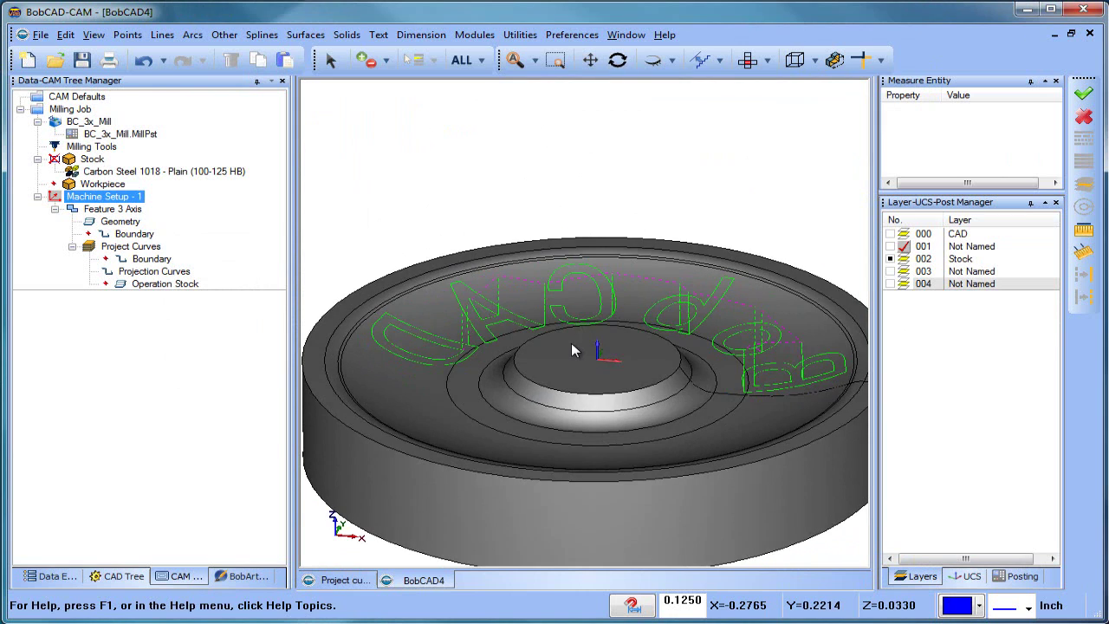
scroll(571, 347, down, 1)
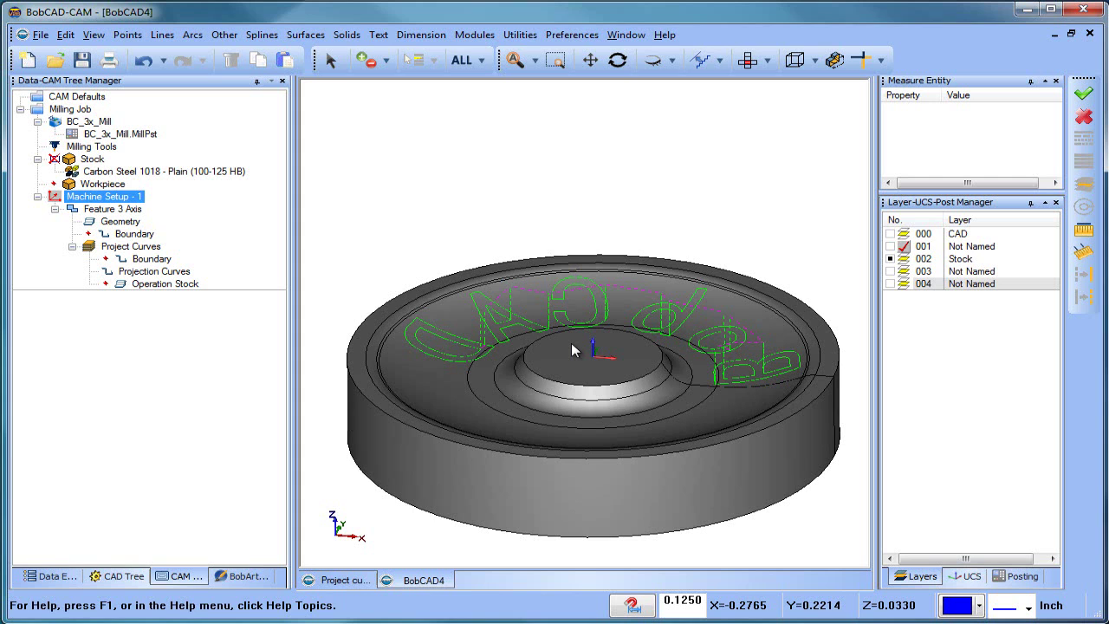
Step: Edit the 3 Axis feature and set its cut pattern type to Offset with 20 left cuts
click(117, 221)
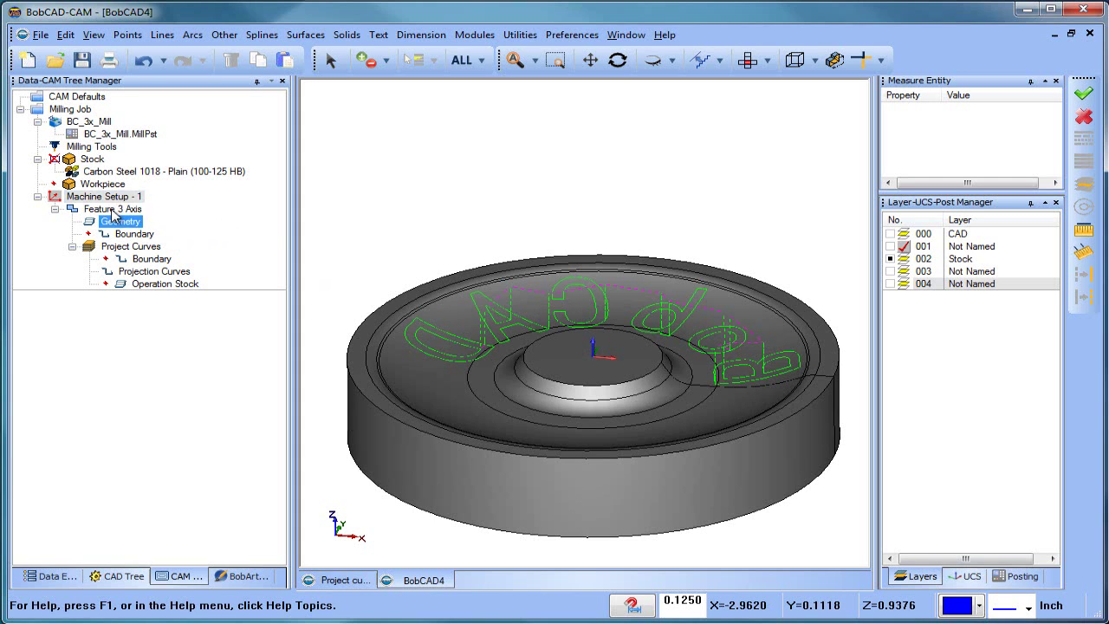
right_click(112, 212)
click(164, 208)
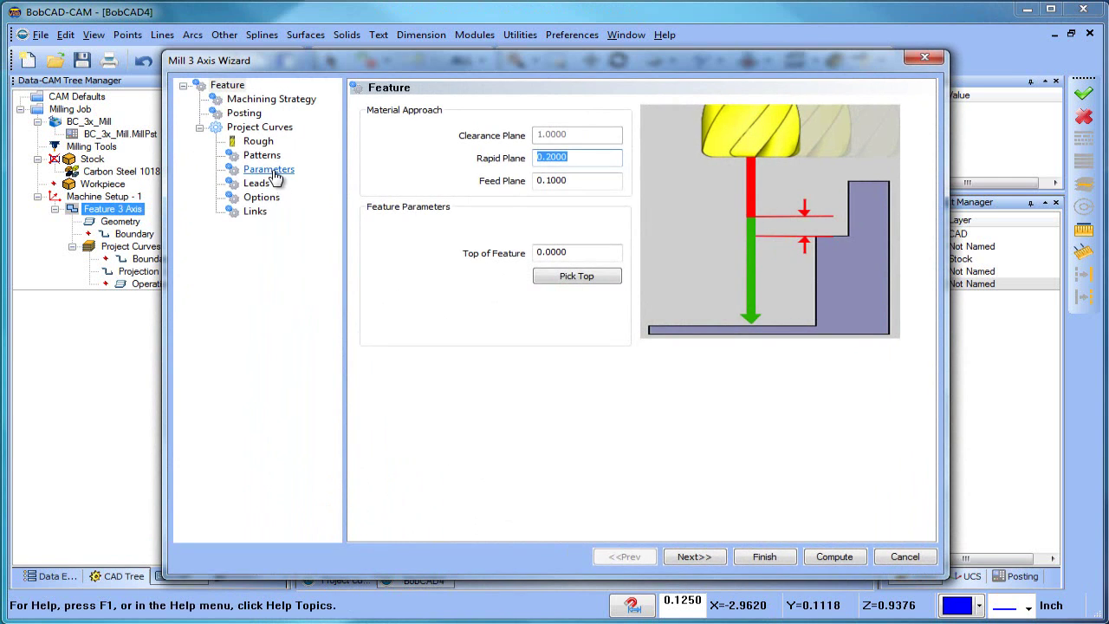
click(274, 176)
click(262, 155)
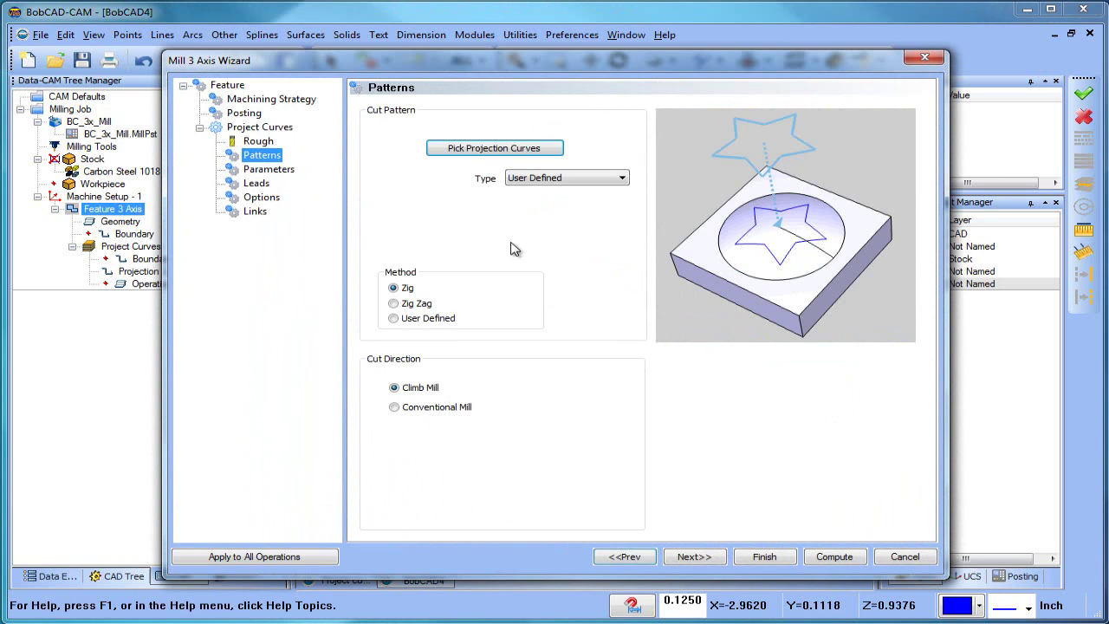
click(575, 179)
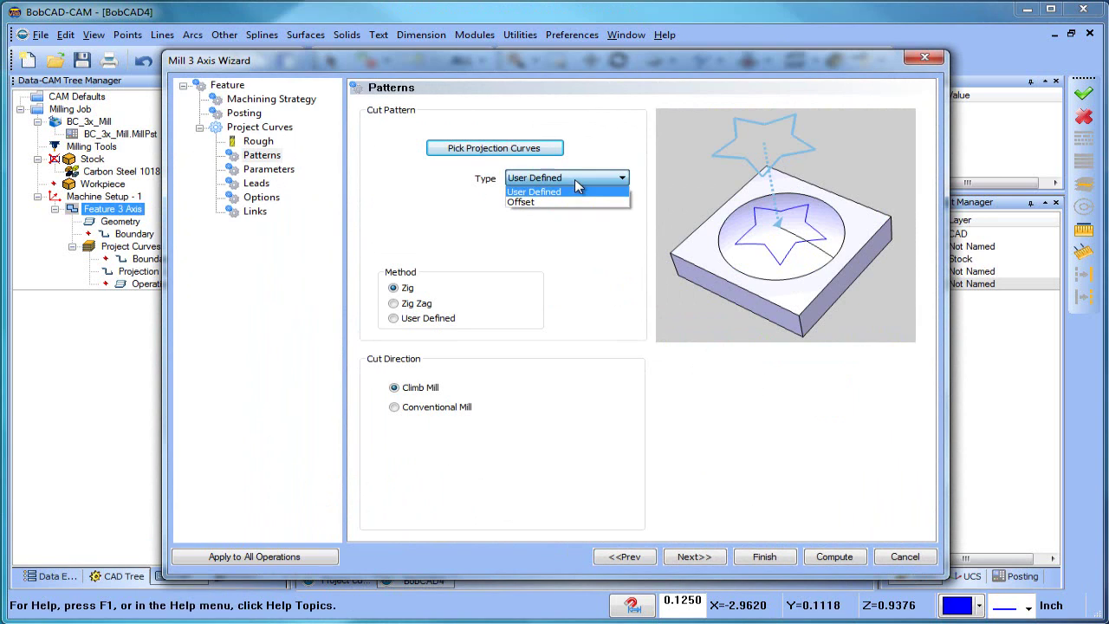
click(578, 202)
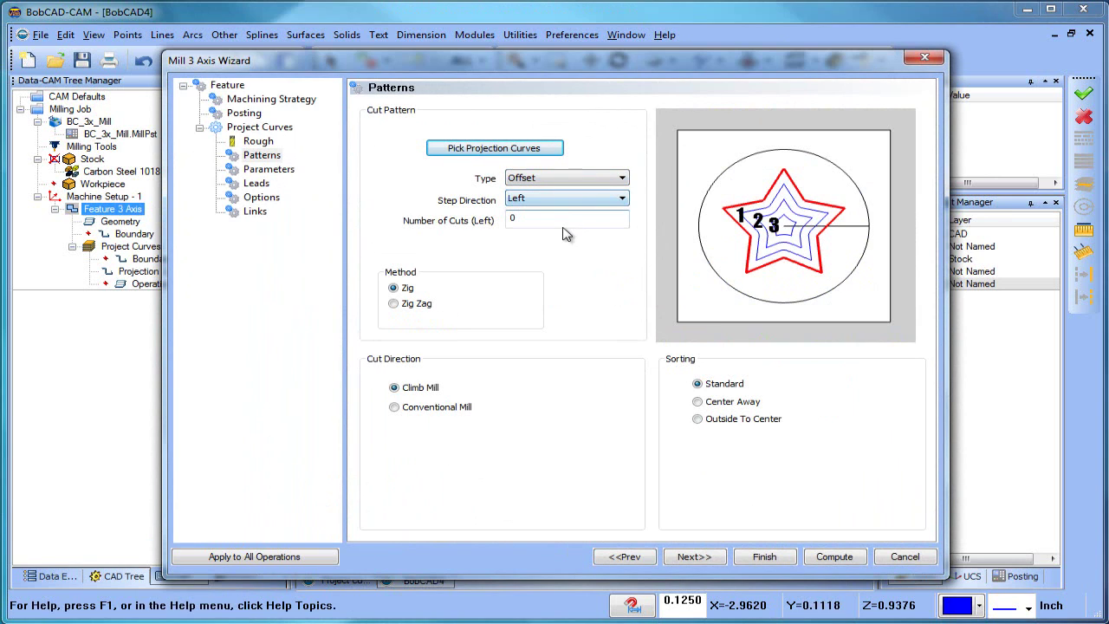
double_click(566, 218)
Step: Set the stepover to 0.05 and the machining tolerance to 0.001, and recompute the toolpath
click(270, 169)
double_click(598, 193)
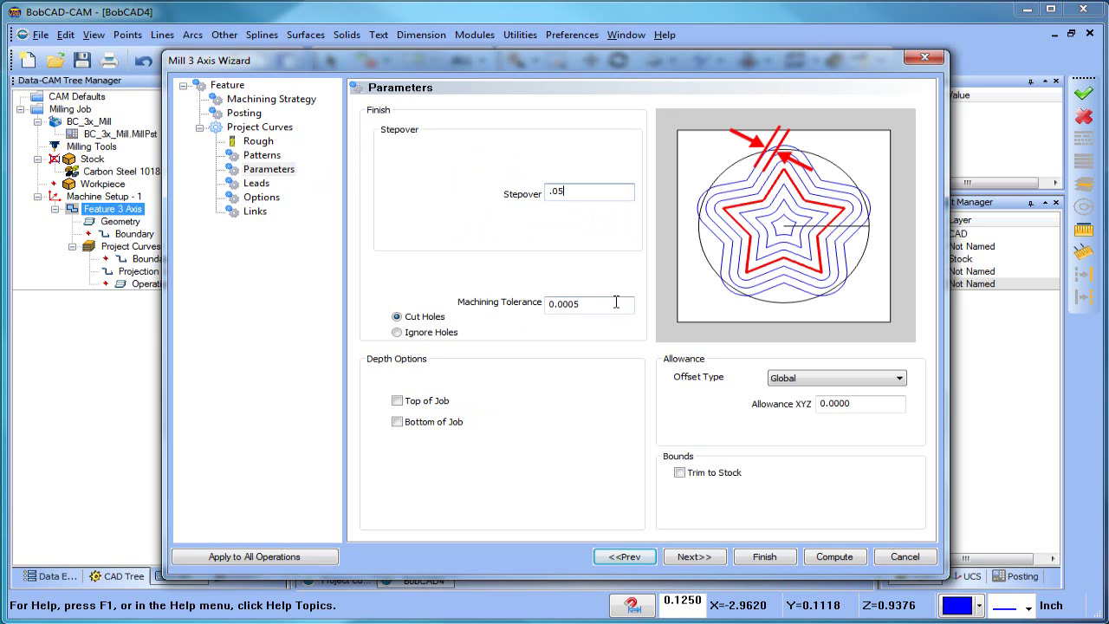
key(Tab)
text(.0)
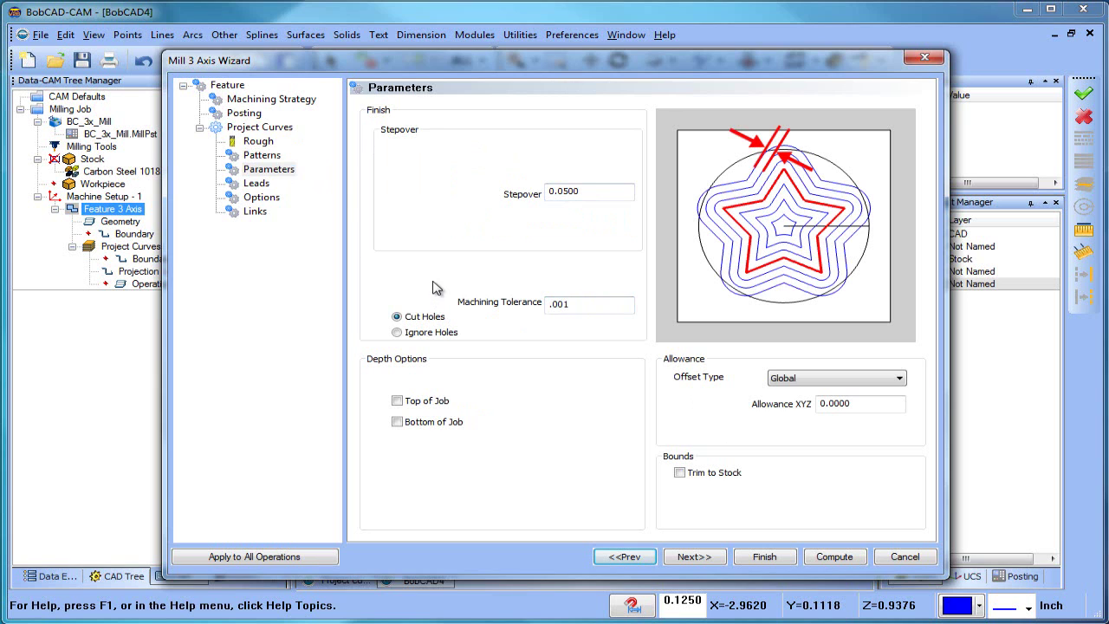
click(826, 555)
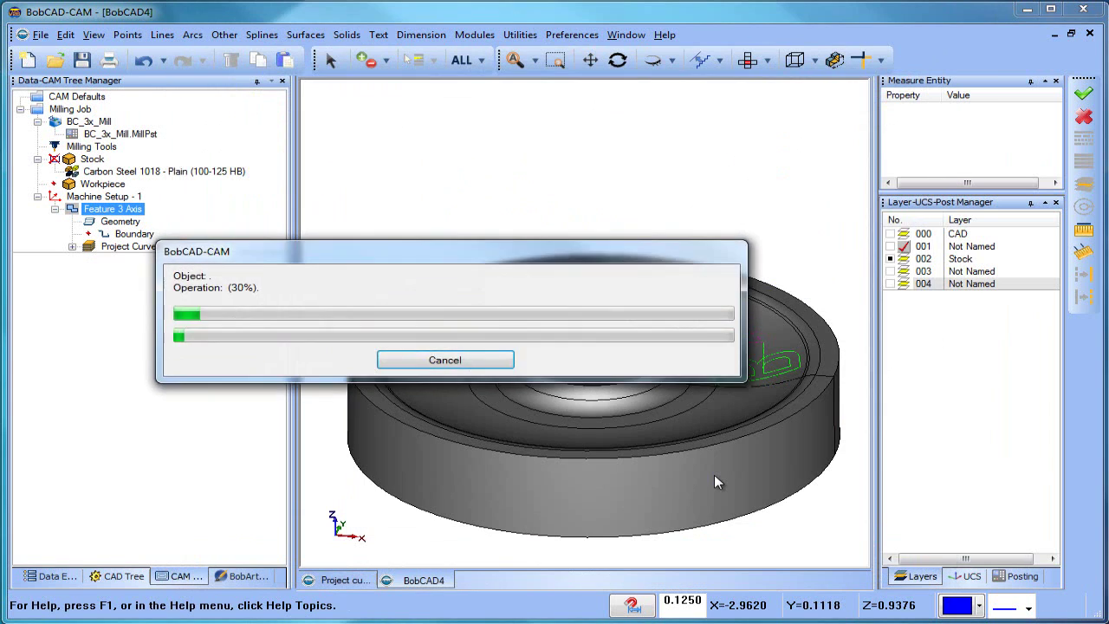
Step: Inspect the offset passes inside the letters, reduce the feature's stepover to 0.01 and recompute the toolpath
middle_drag(641, 401, 451, 304)
scroll(461, 343, up, 5)
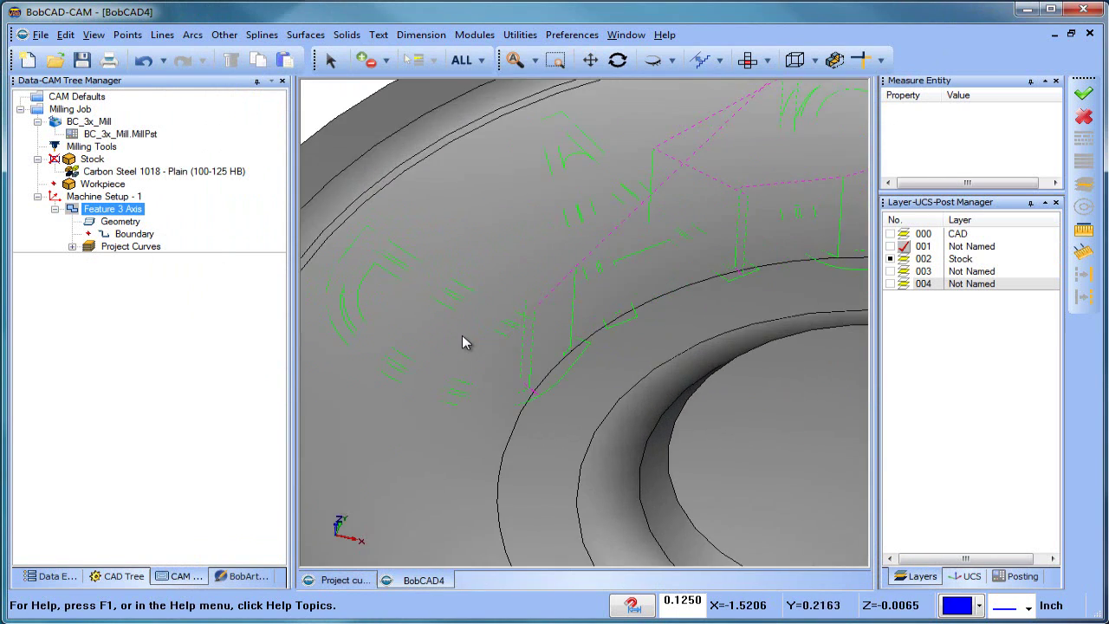
scroll(535, 328, down, 3)
middle_drag(536, 327, 579, 389)
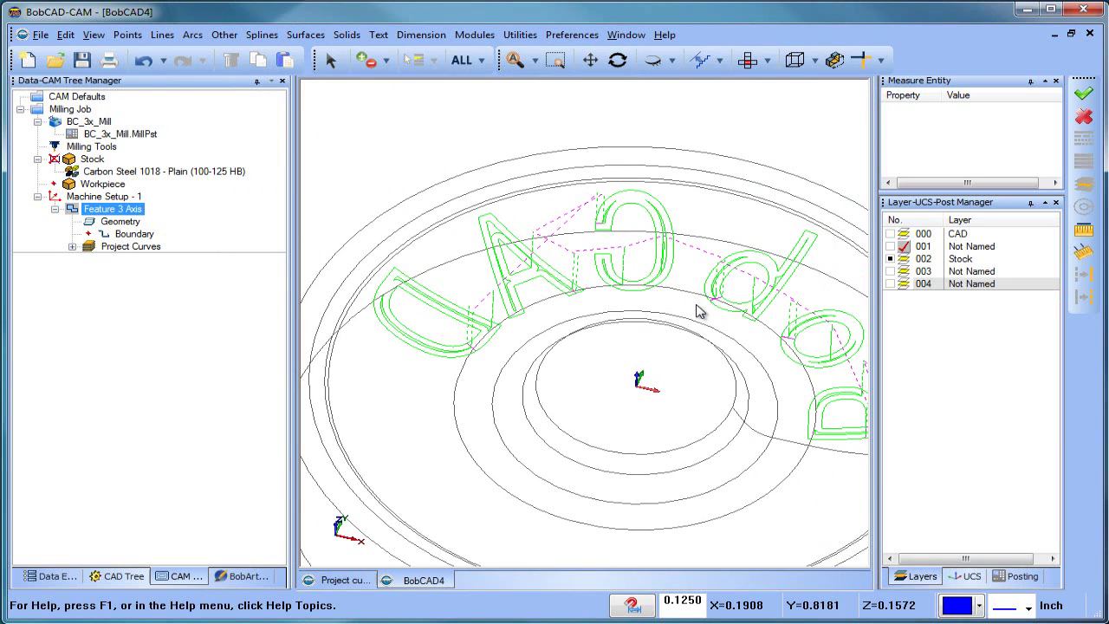
right_click(111, 208)
click(152, 206)
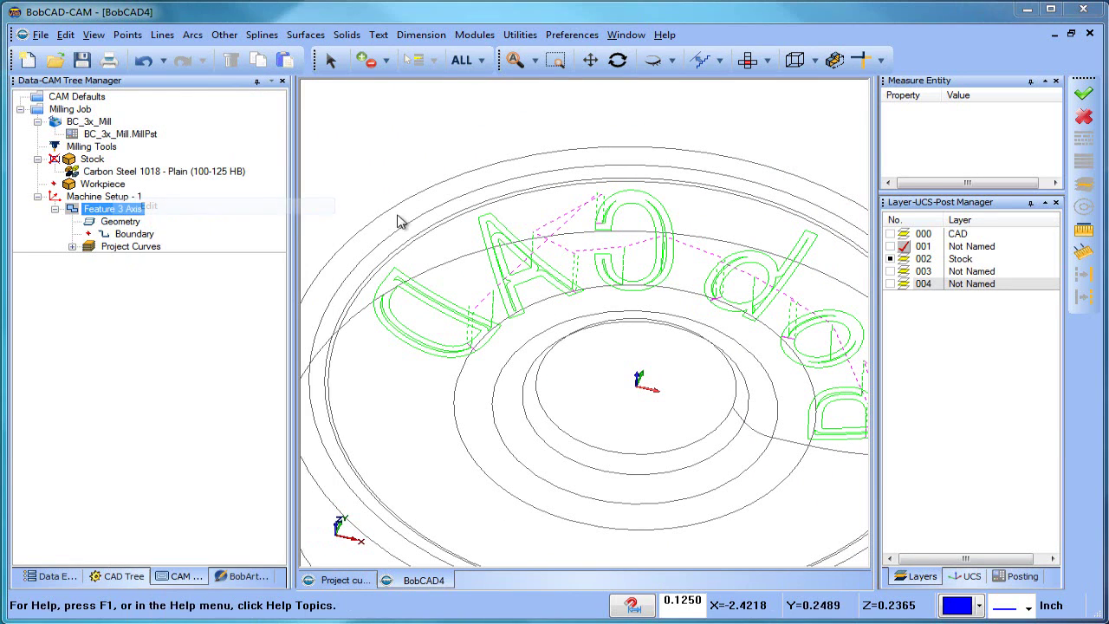
click(261, 154)
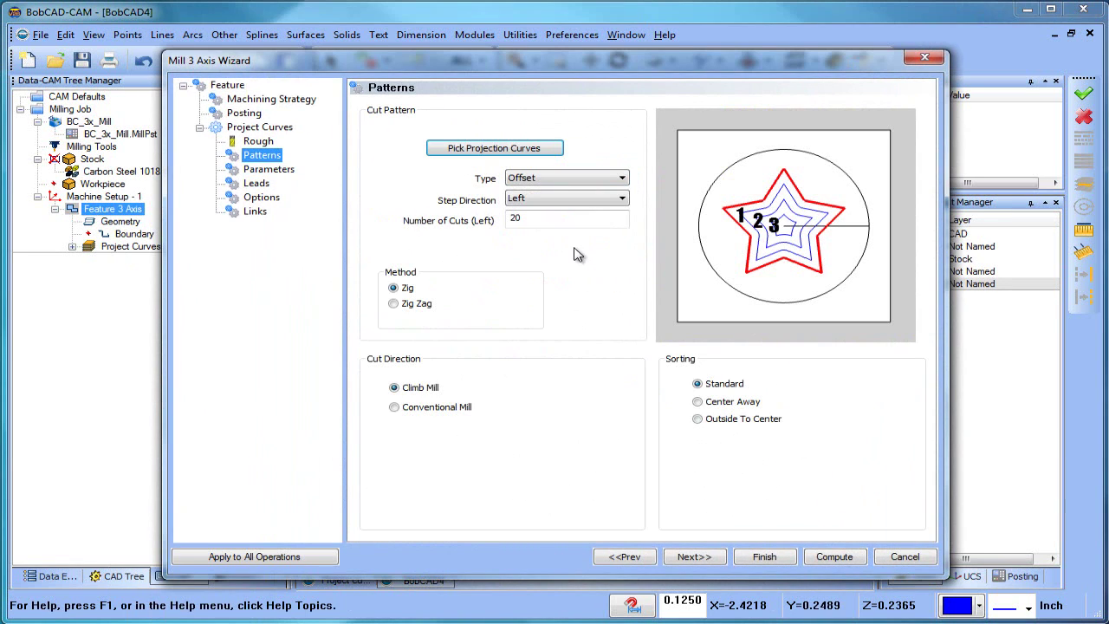
click(560, 220)
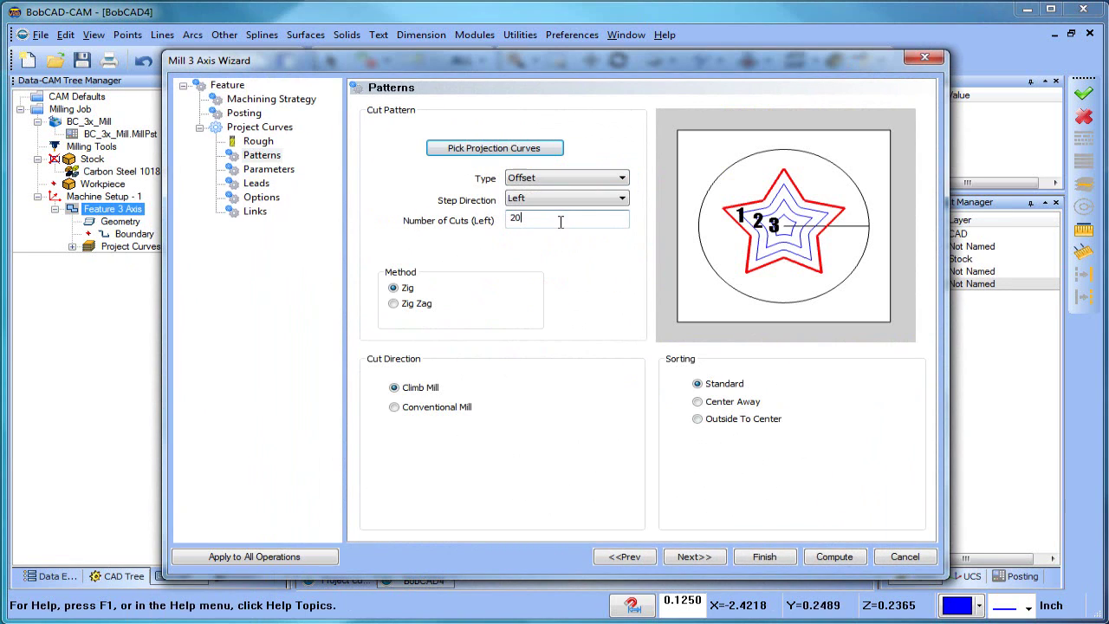
click(270, 170)
click(565, 194)
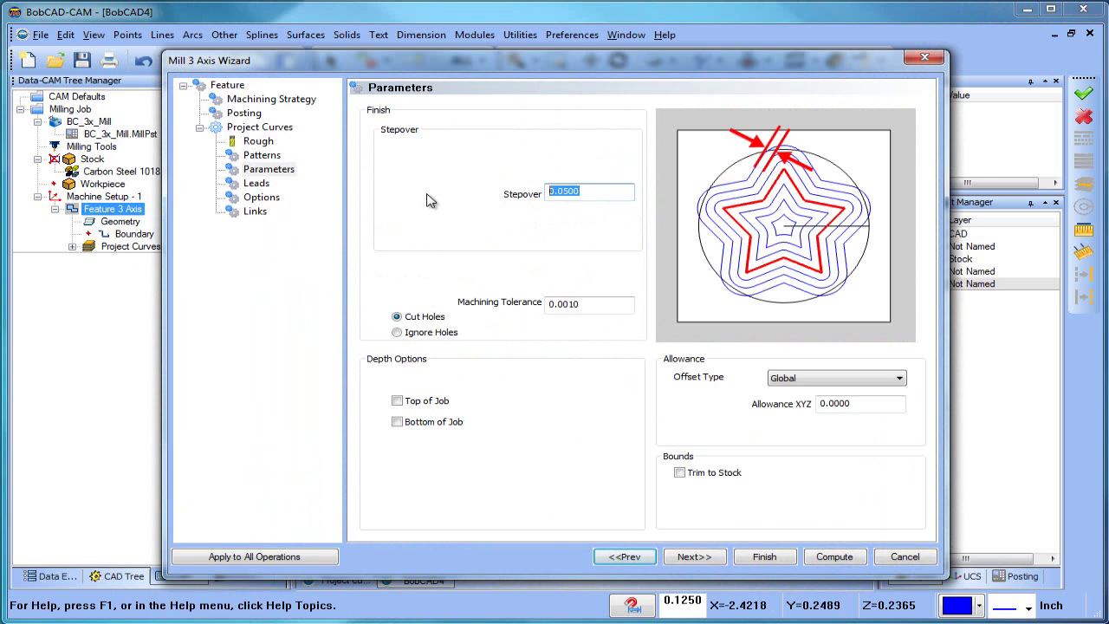
text(.01)
click(837, 558)
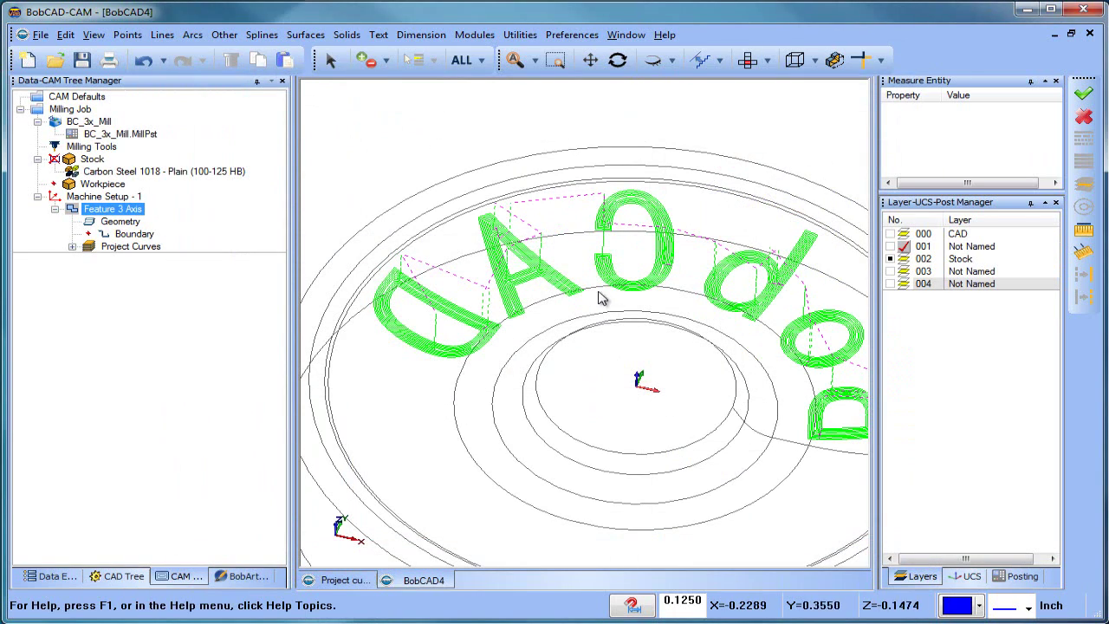
Step: Inspect the finer toolpath and set the feature's global Allowance XYZ to -0.015
scroll(524, 292, up, 3)
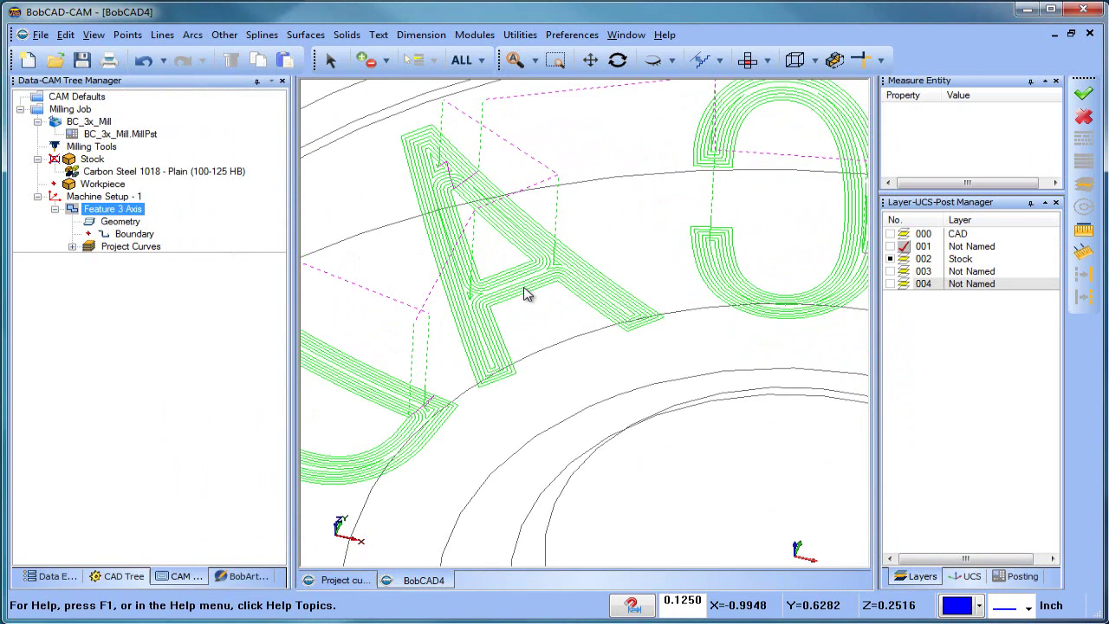
scroll(524, 293, down, 5)
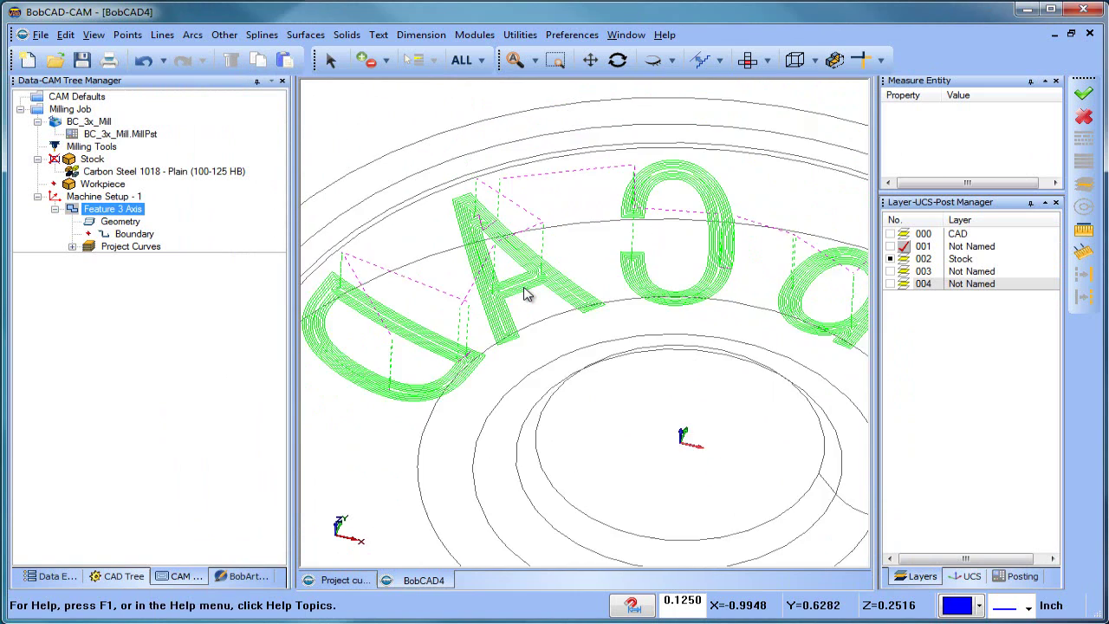
scroll(526, 317, up, 1)
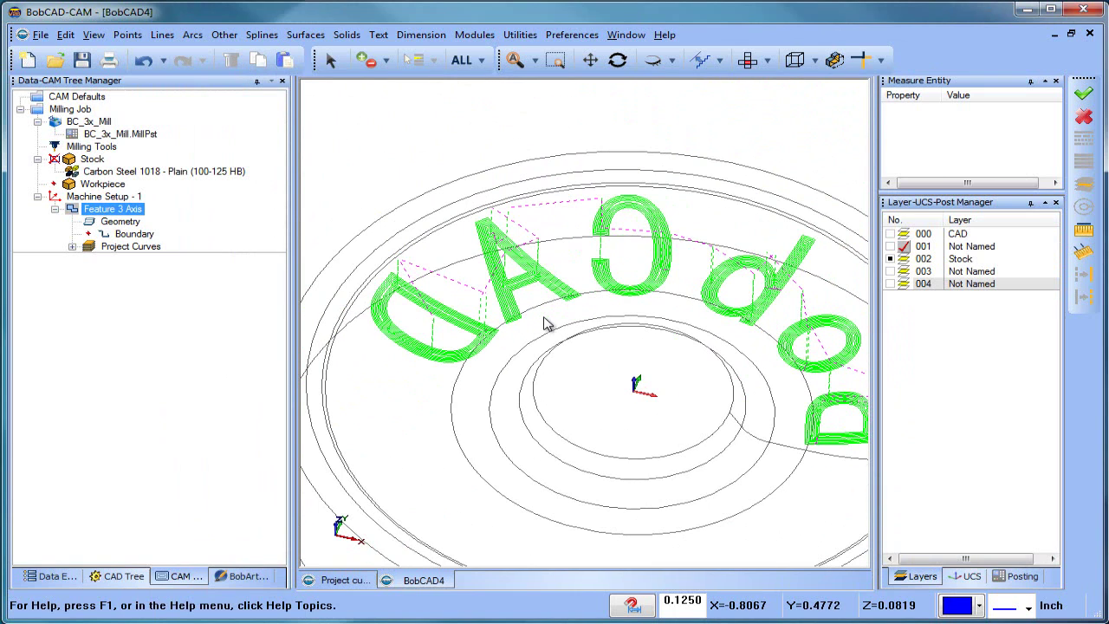
scroll(544, 323, down, 3)
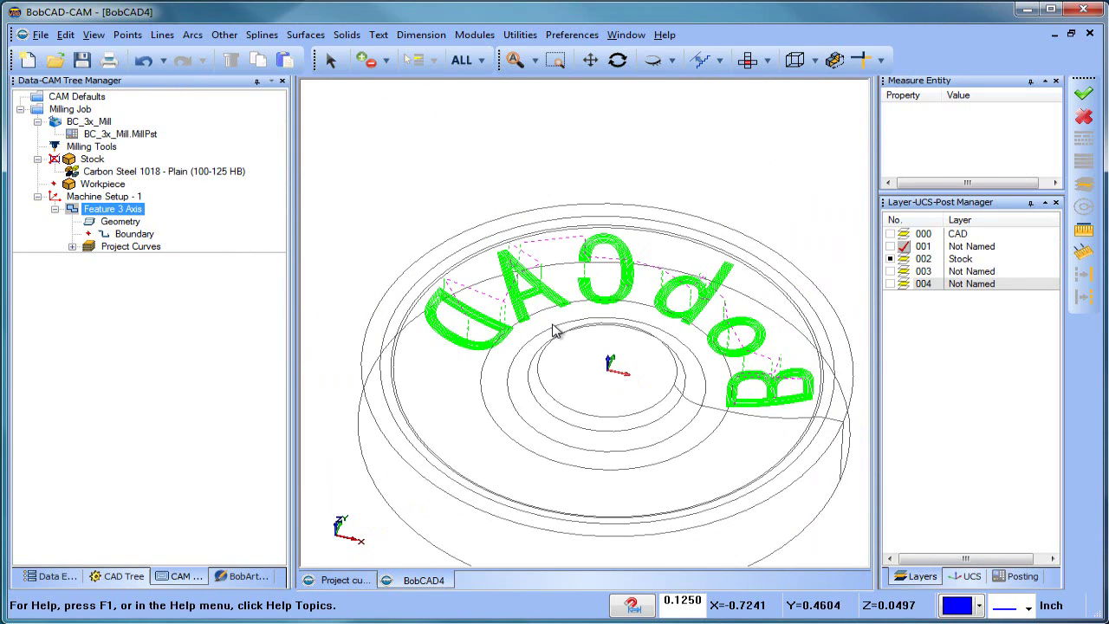
middle_drag(601, 404, 596, 397)
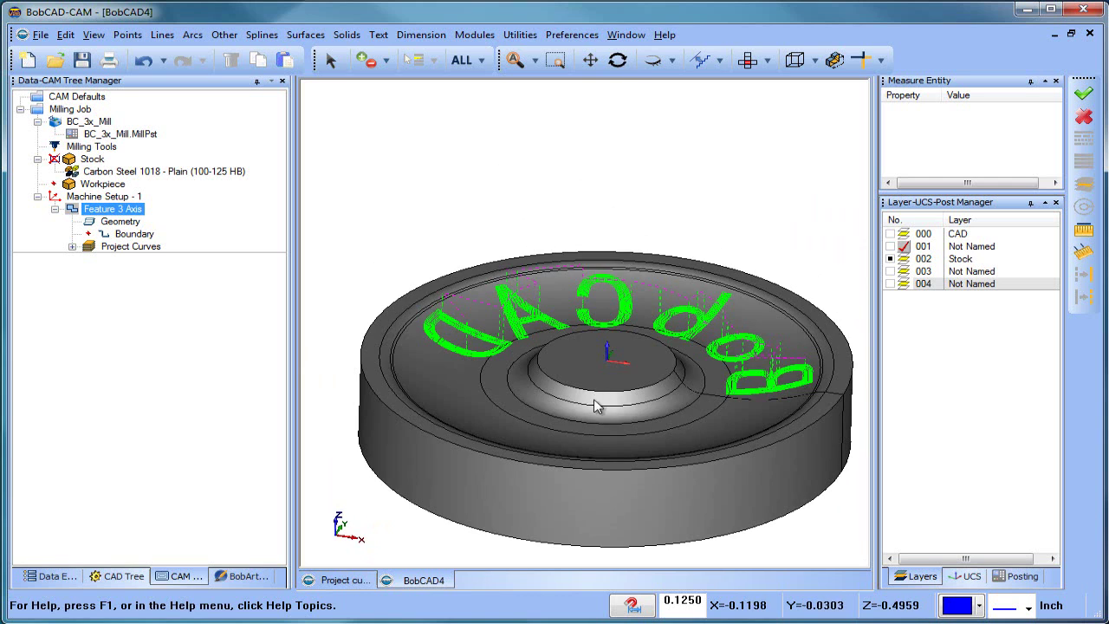
scroll(472, 391, up, 2)
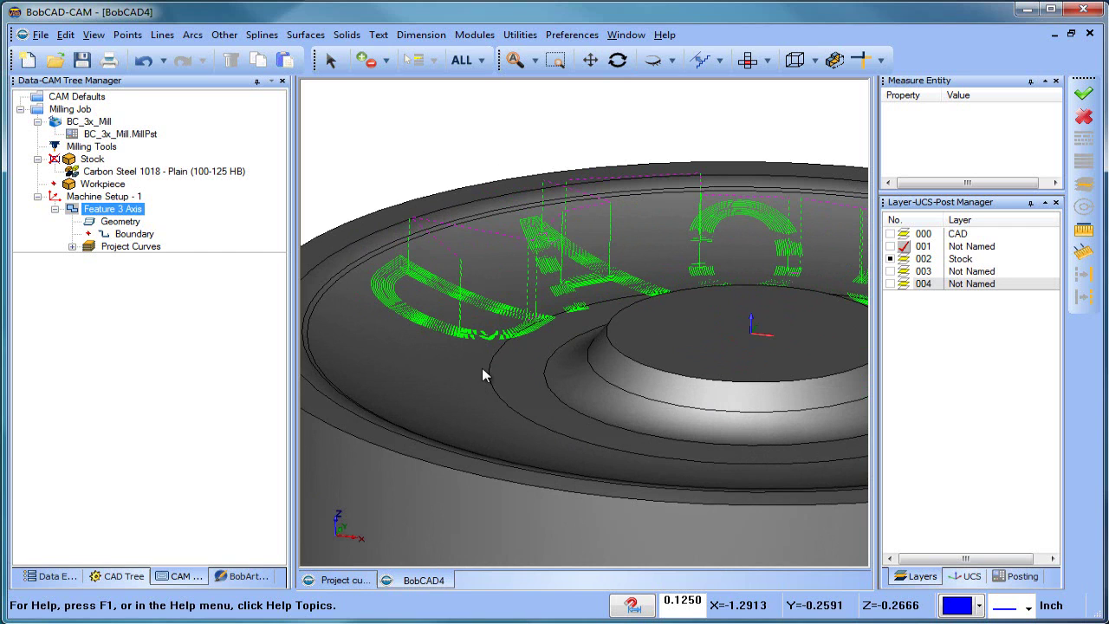
right_click(122, 212)
click(156, 206)
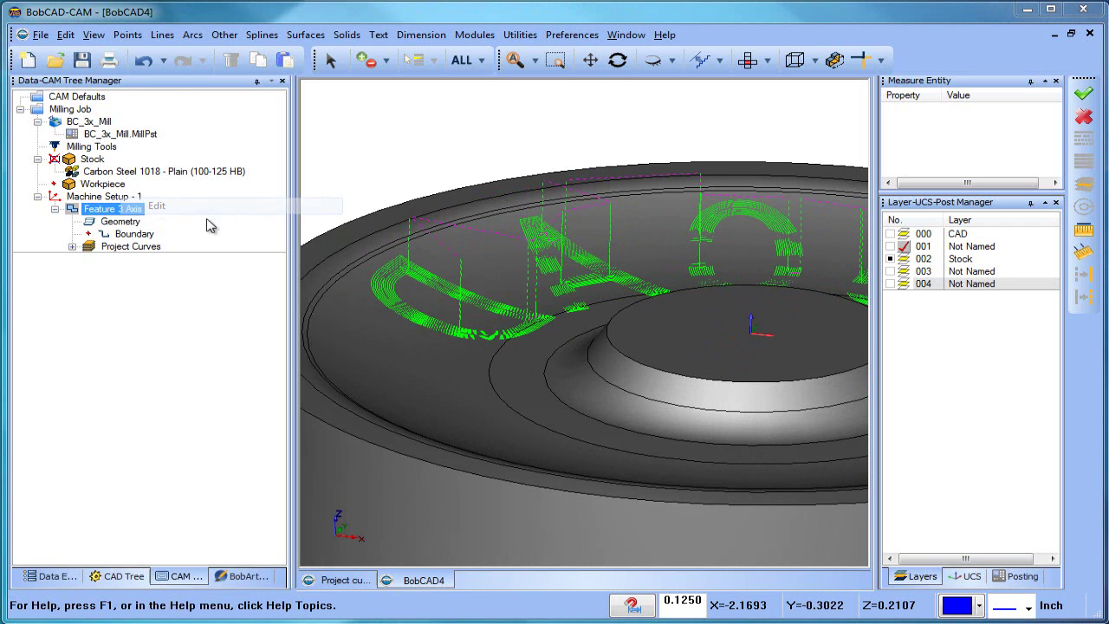
click(268, 169)
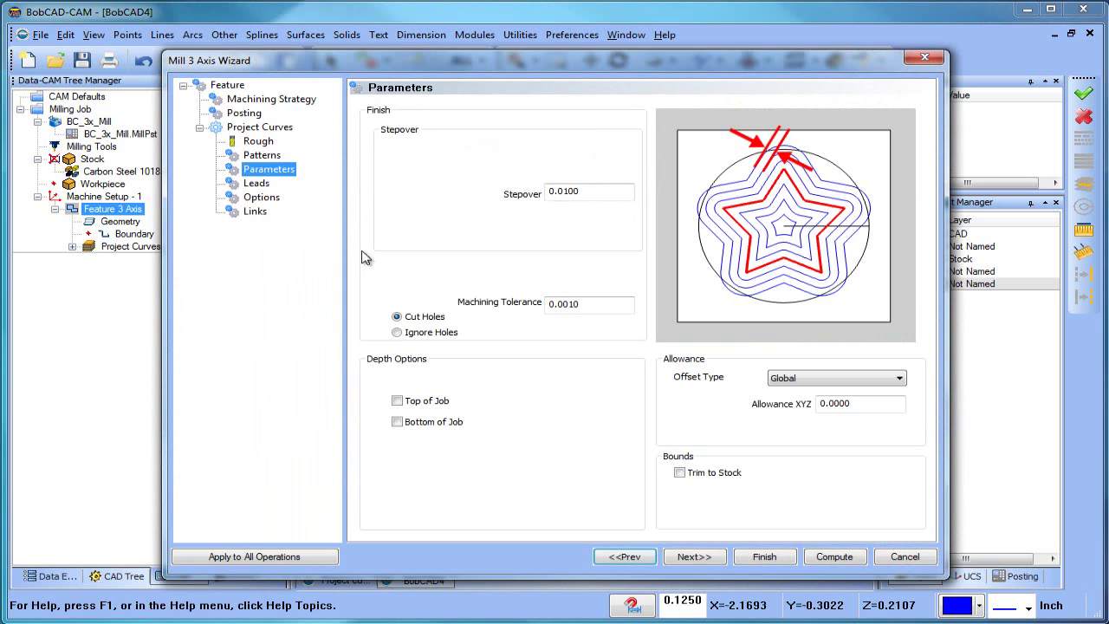
click(878, 407)
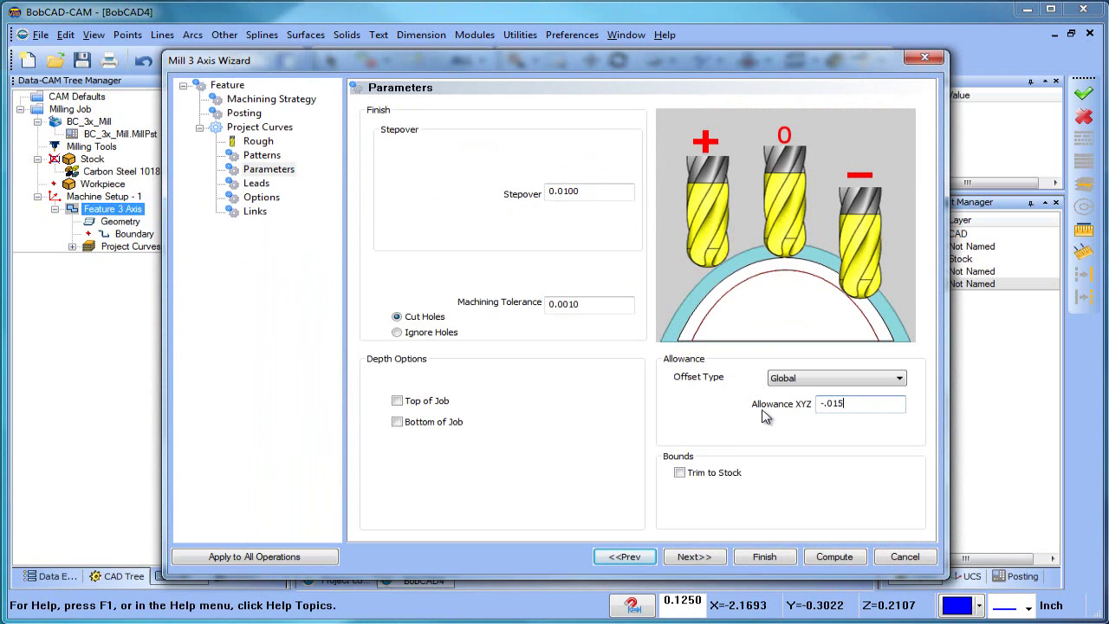
Step: Recompute the toolpath with the negative allowance and examine the offset passes inside the D and A letters
click(836, 560)
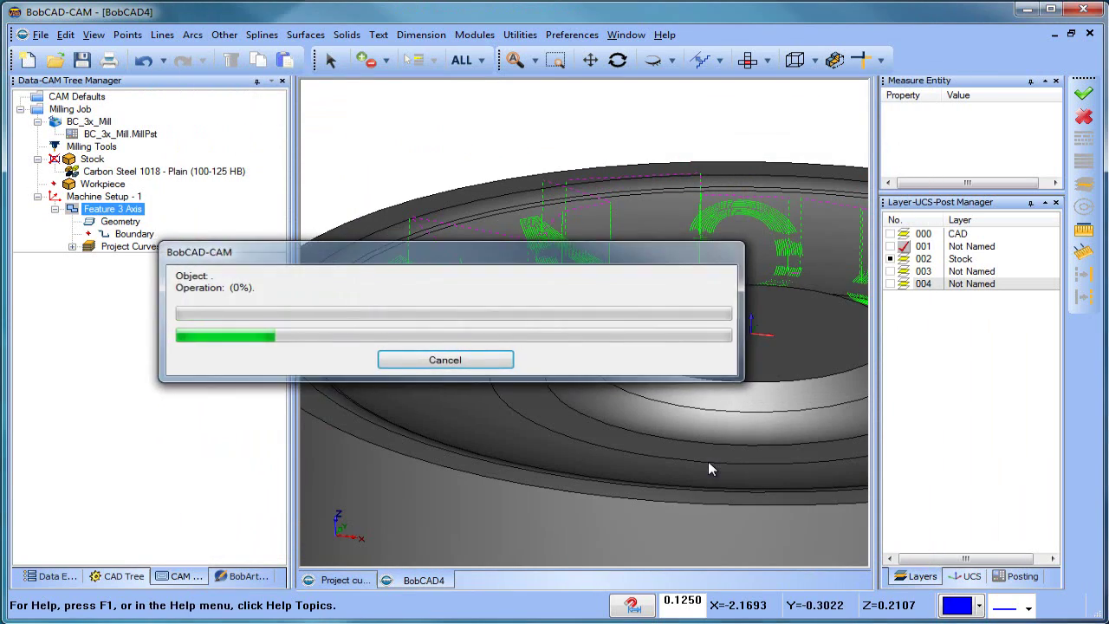
middle_drag(649, 422, 528, 304)
scroll(478, 251, up, 6)
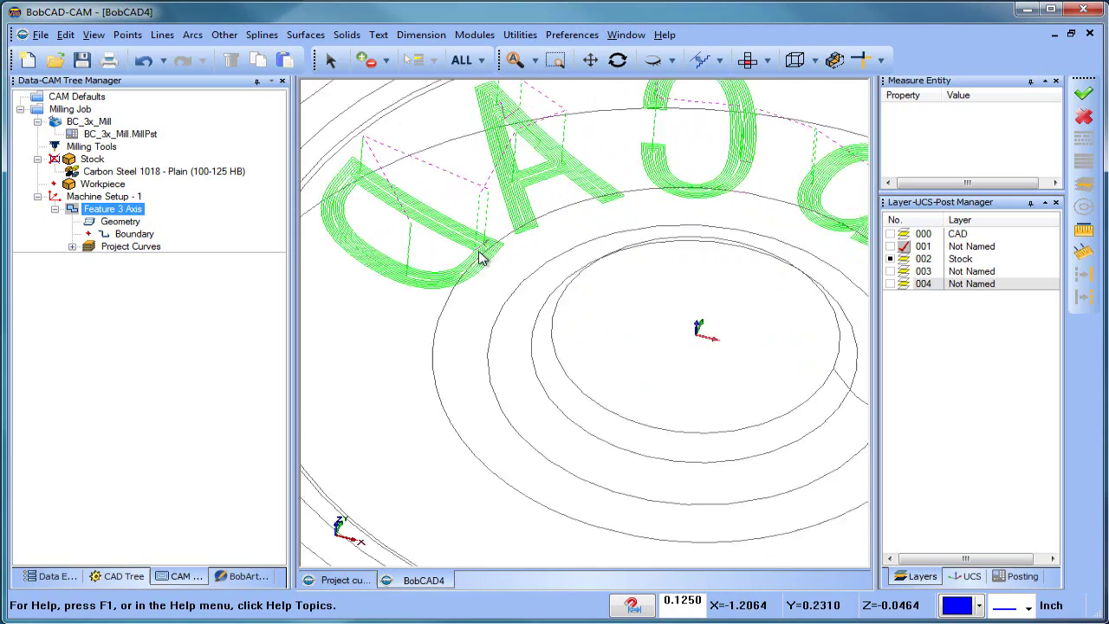
scroll(483, 257, down, 3)
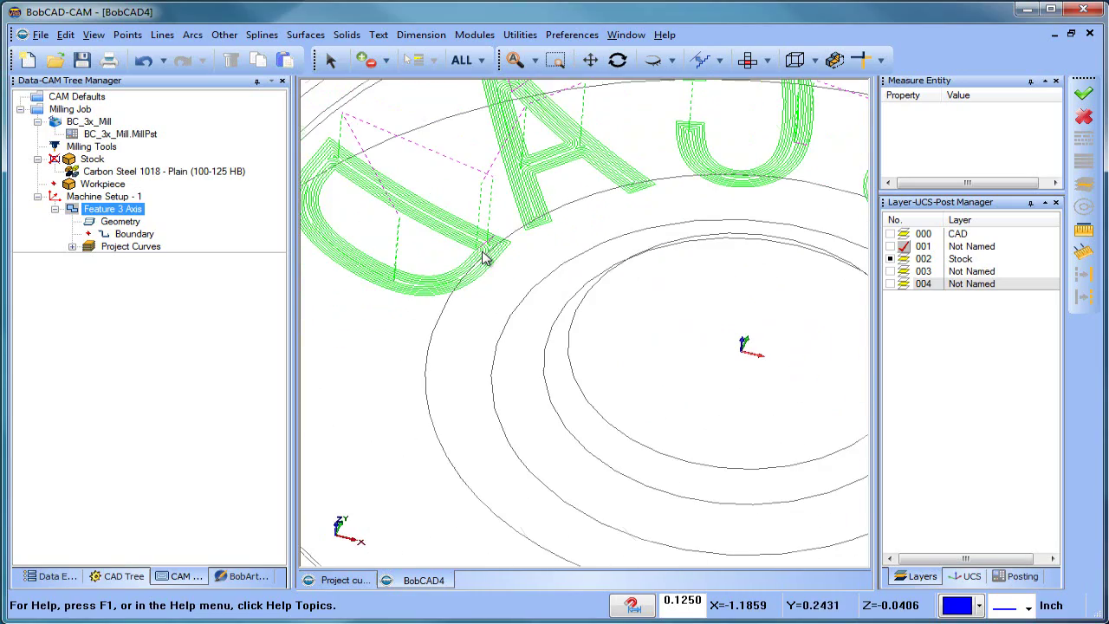
scroll(520, 268, down, 2)
middle_drag(520, 268, 555, 225)
scroll(426, 257, up, 4)
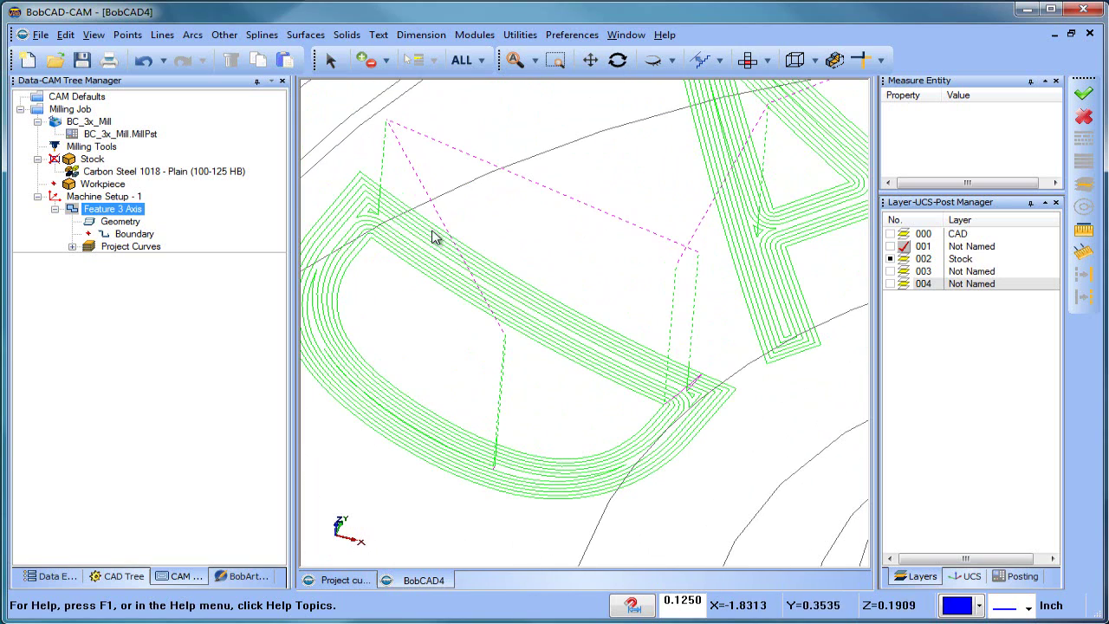
Step: Edit the 3 Axis feature, set the number of left cuts to 25 and recompute the toolpath
right_click(118, 212)
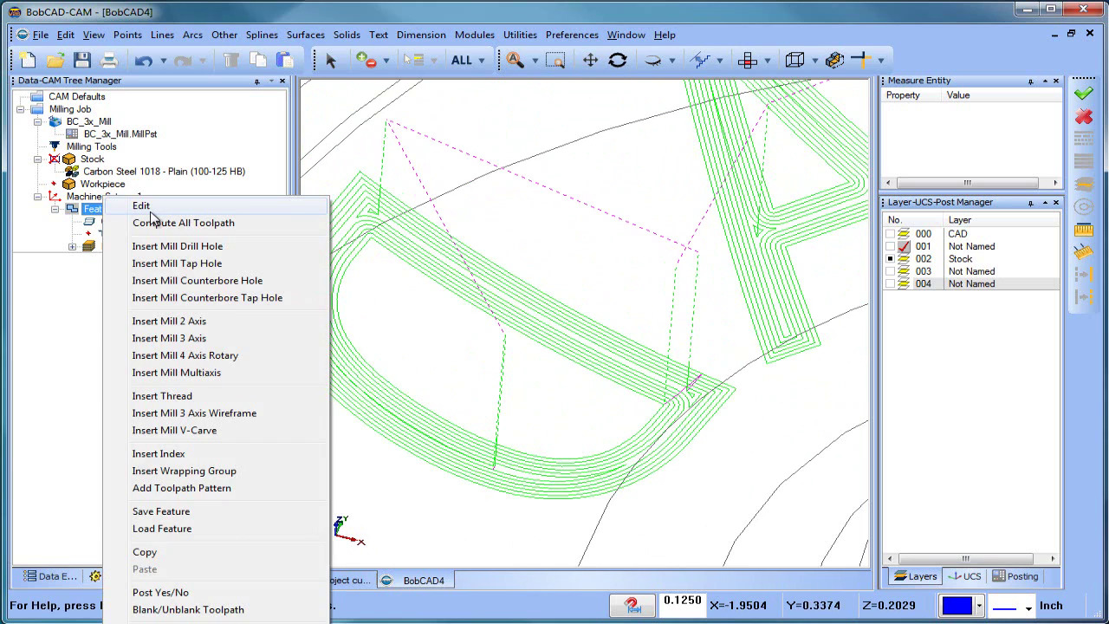
click(142, 205)
click(263, 156)
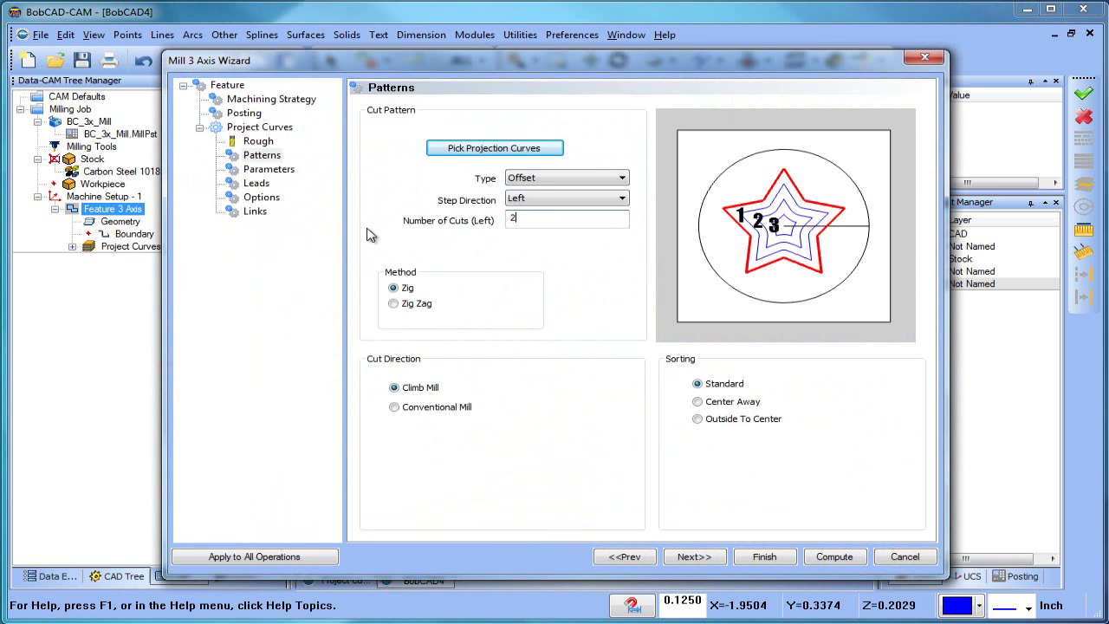
click(268, 170)
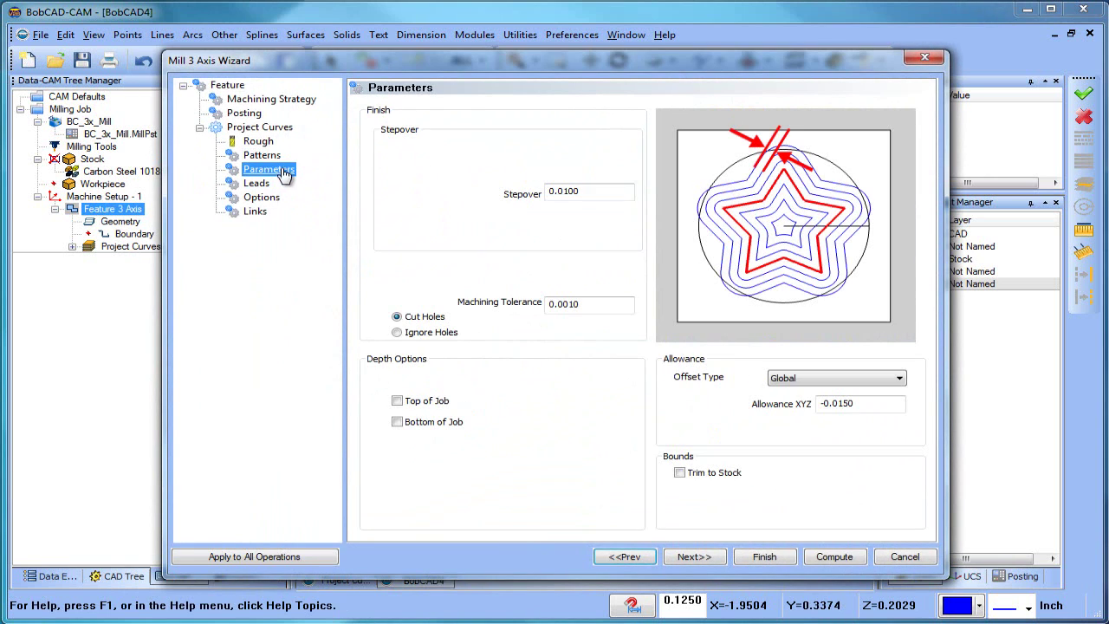
click(831, 555)
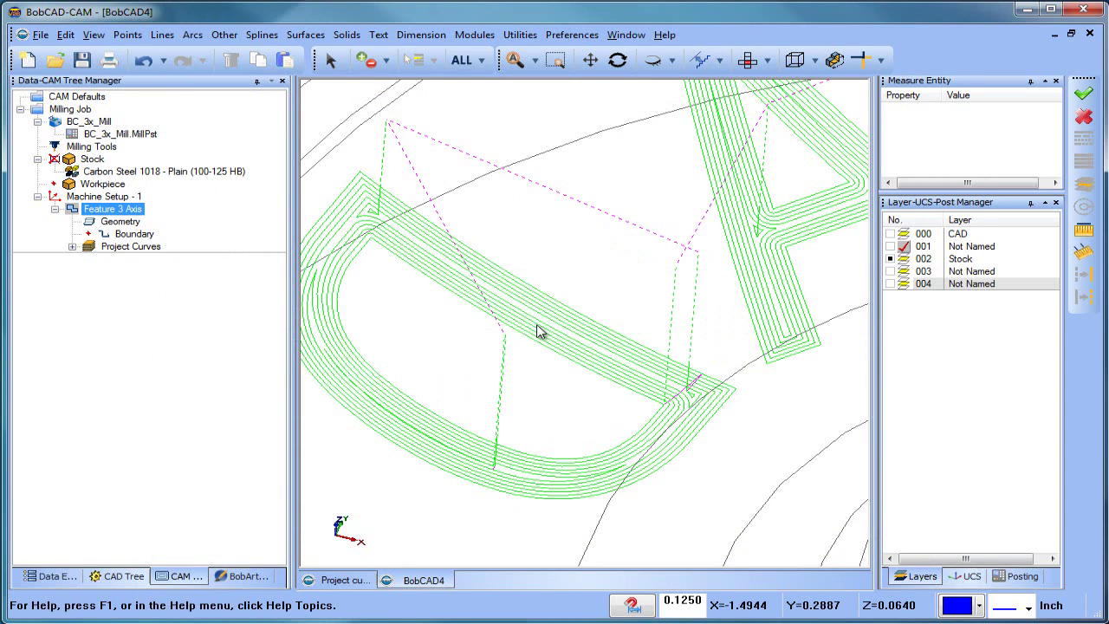
Step: Edit the 3 Axis feature again, reduce the stepover below 0.01 and recompute the toolpath
right_click(113, 209)
click(173, 204)
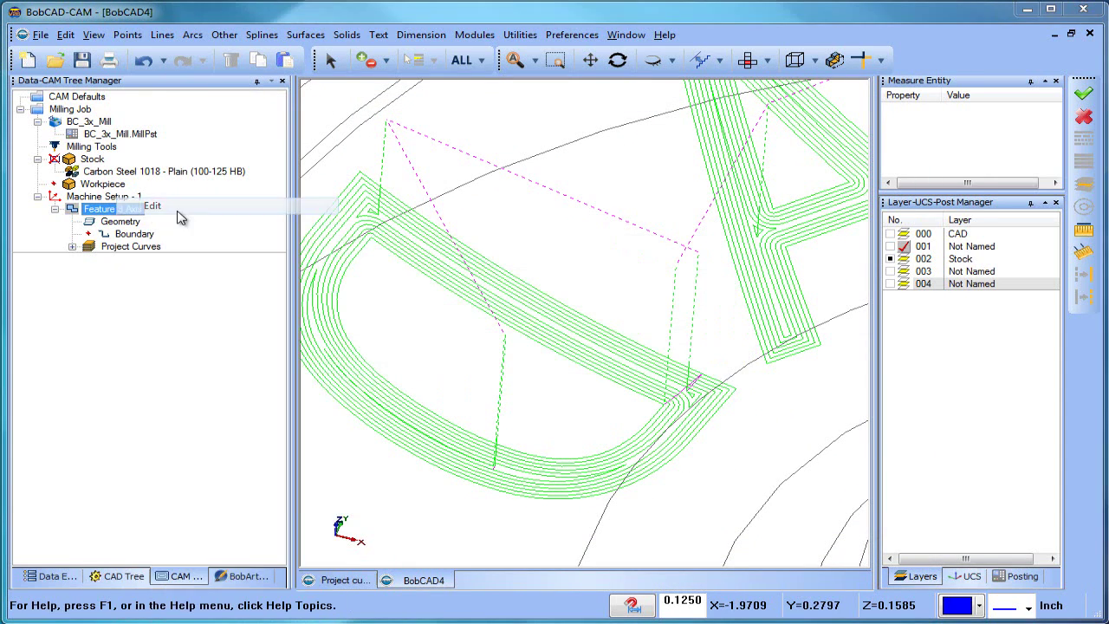
click(268, 170)
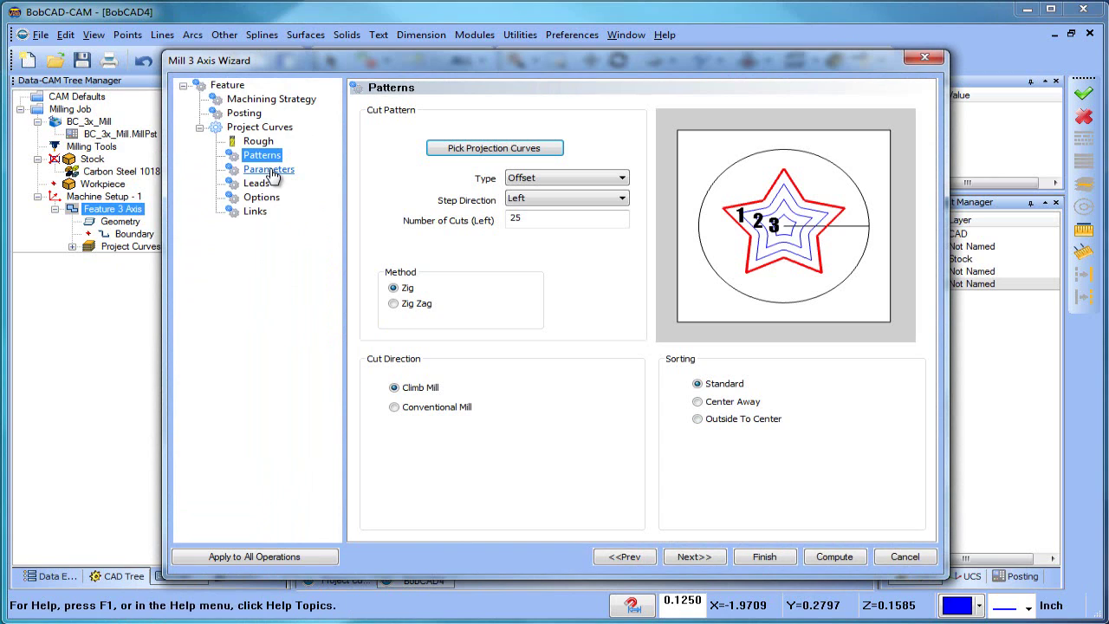
click(269, 169)
click(572, 191)
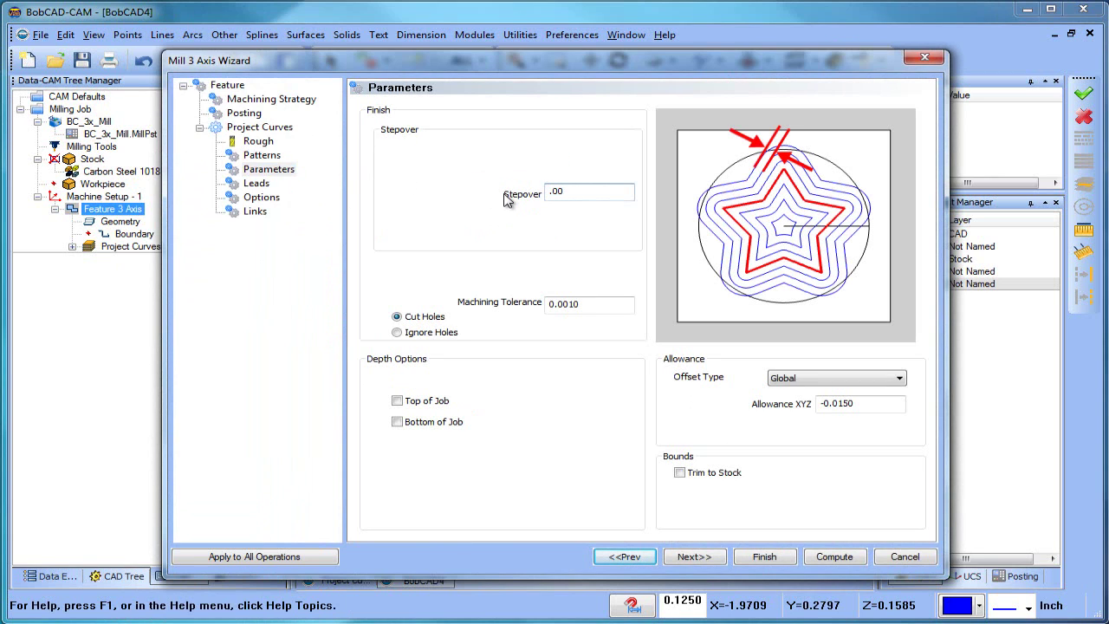
click(830, 562)
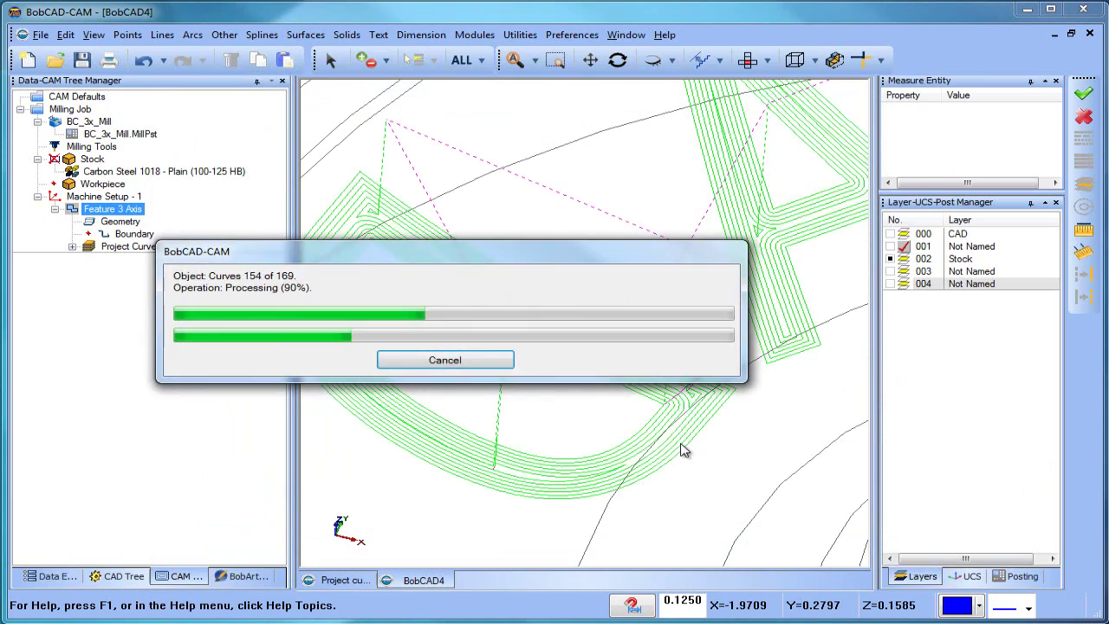
Step: Open the machining simulation for the lettering toolpath and widen its viewport by narrowing the panels on both sides
scroll(656, 419, down, 10)
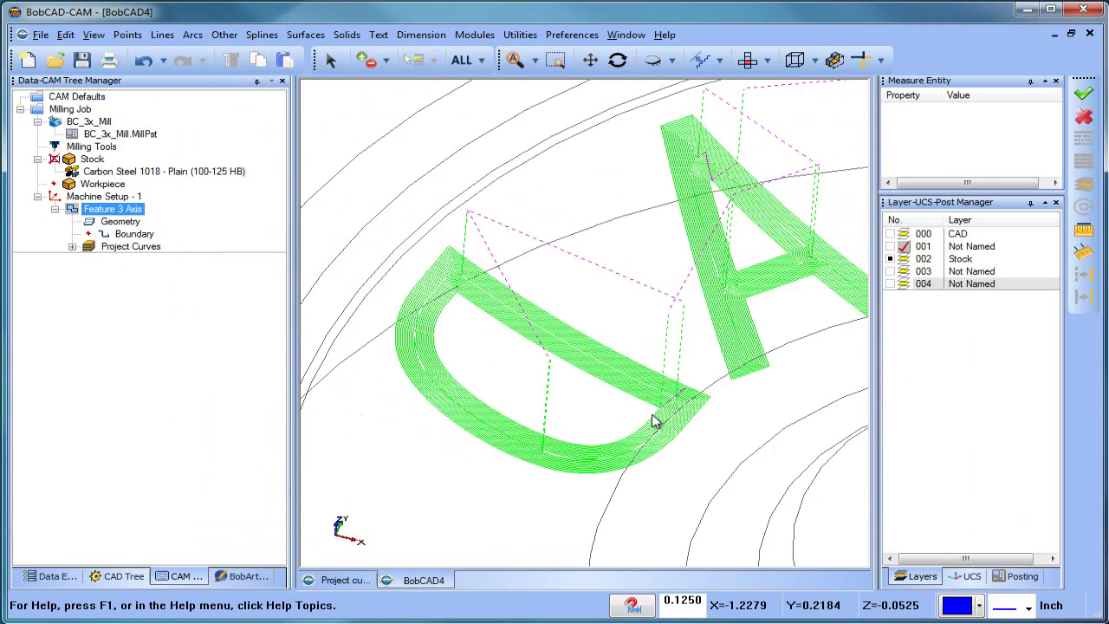
scroll(678, 417, down, 5)
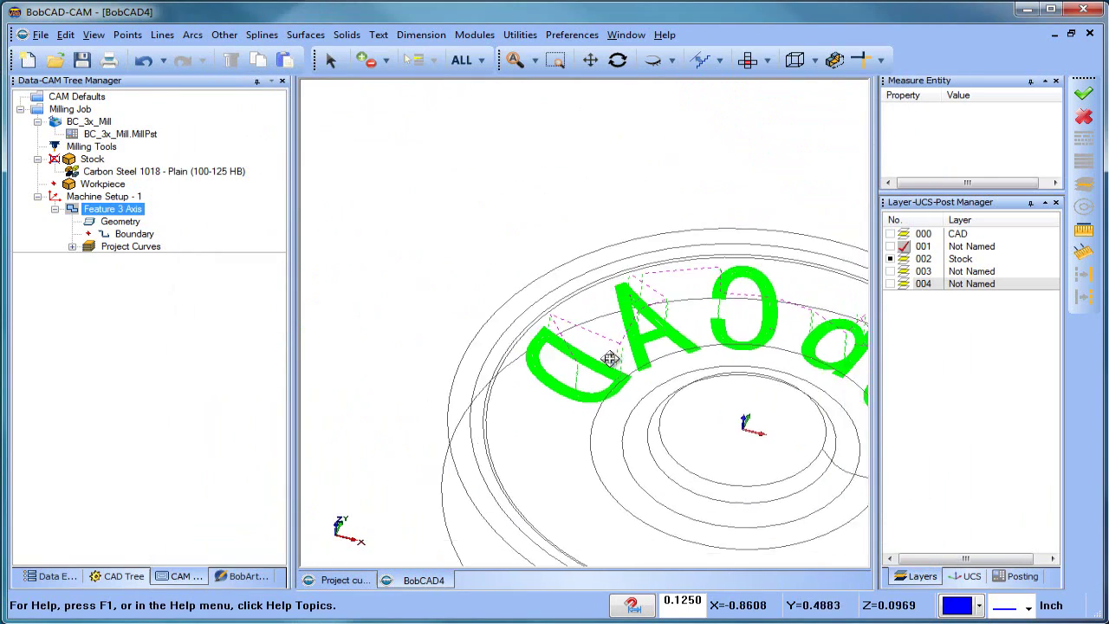
scroll(646, 438, down, 3)
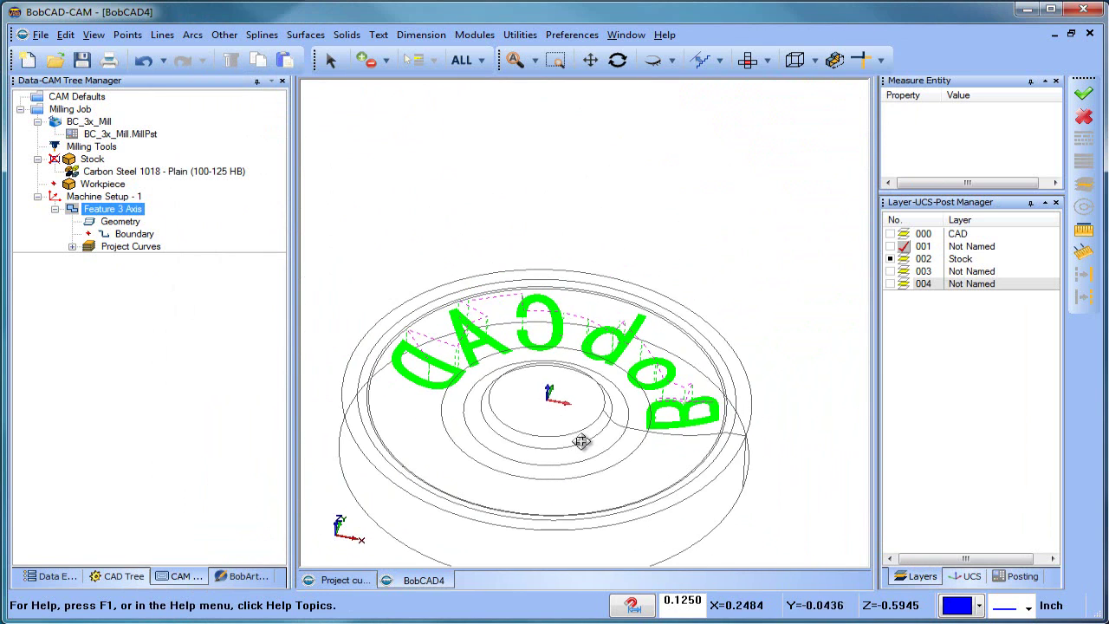
middle_drag(580, 441, 617, 397)
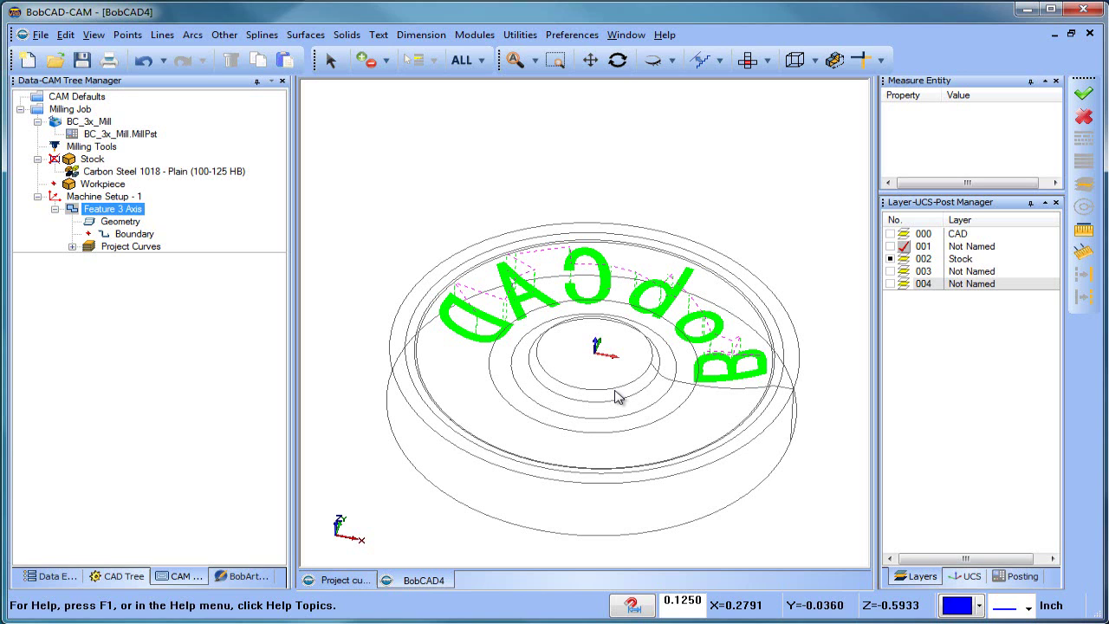
mouse_move(615, 396)
middle_down()
mouse_move(611, 372)
mouse_move(626, 352)
middle_up()
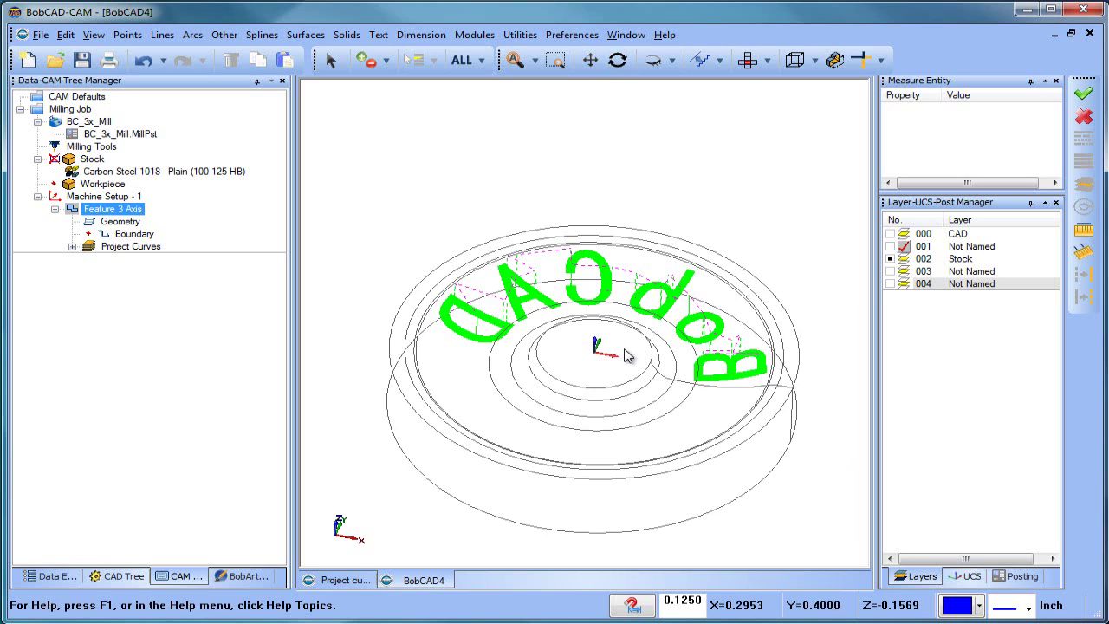
click(475, 34)
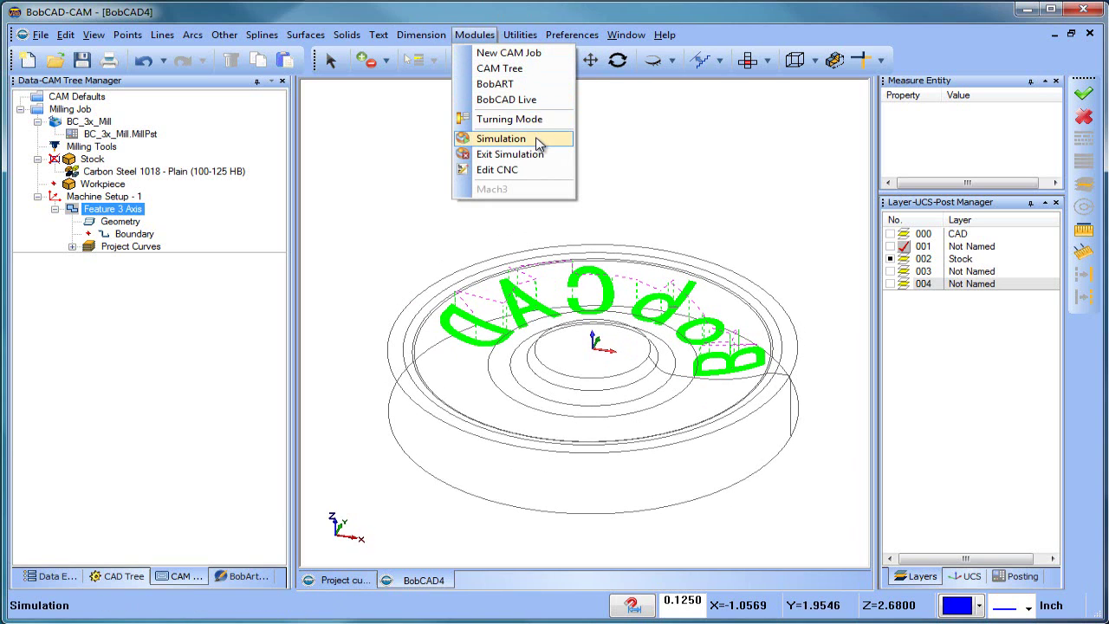
click(501, 139)
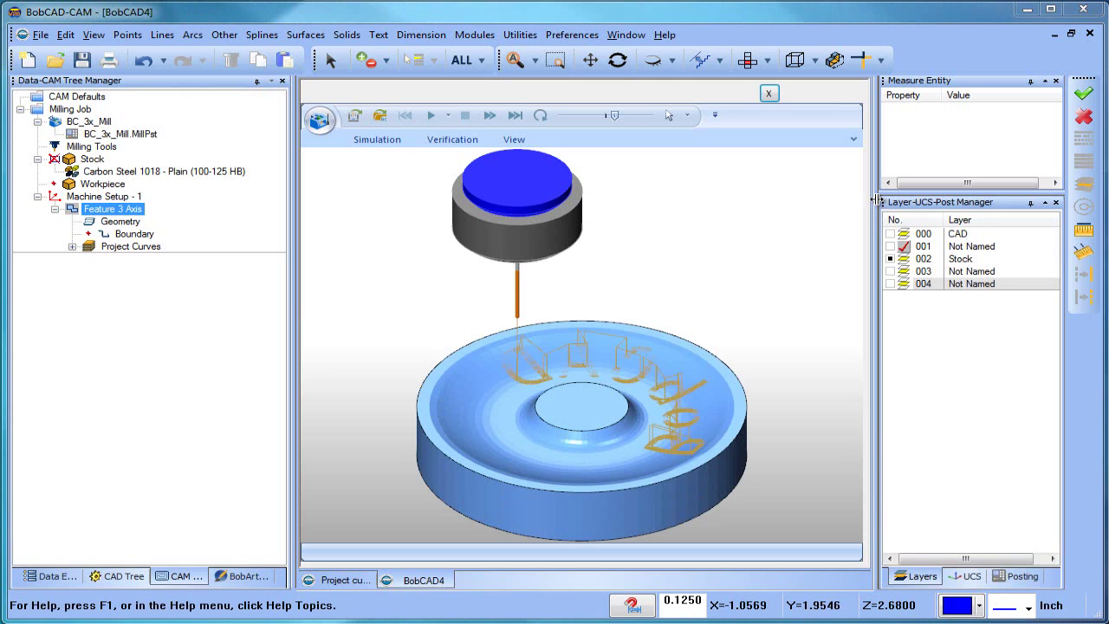
drag(877, 201, 1040, 201)
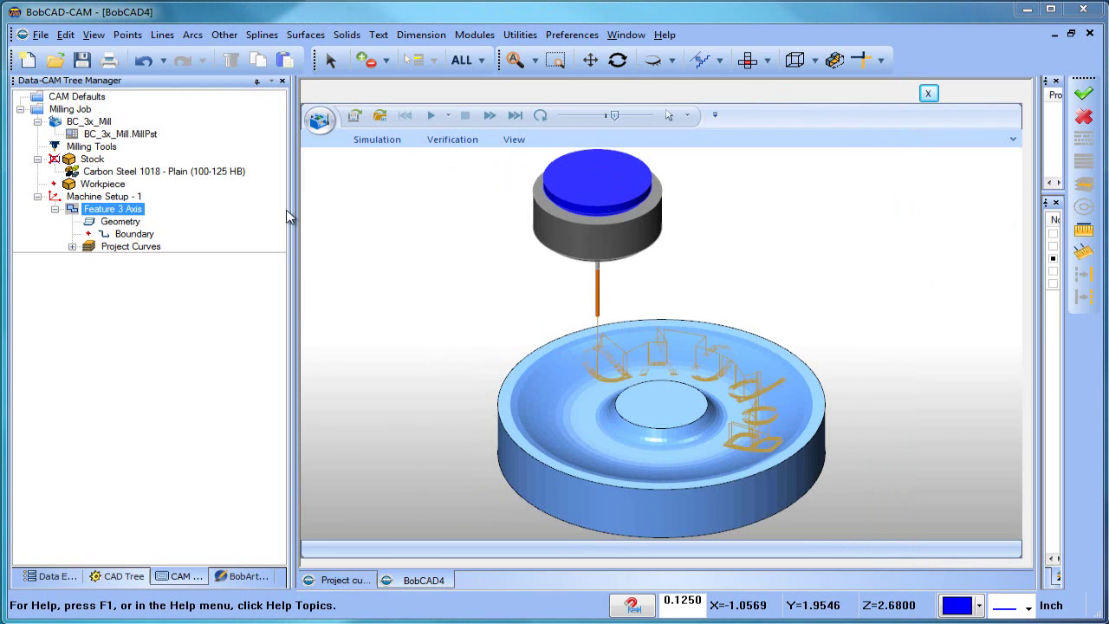
drag(295, 209, 207, 211)
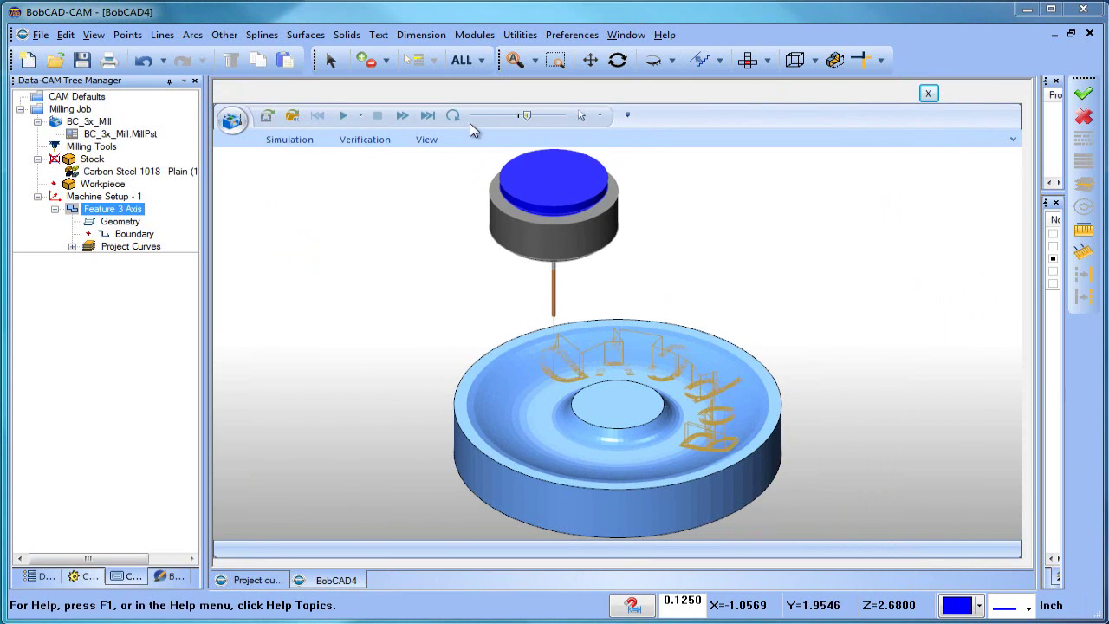
Step: Hide the toolpath display in the simulation and collapse the simulation ribbon
click(1011, 141)
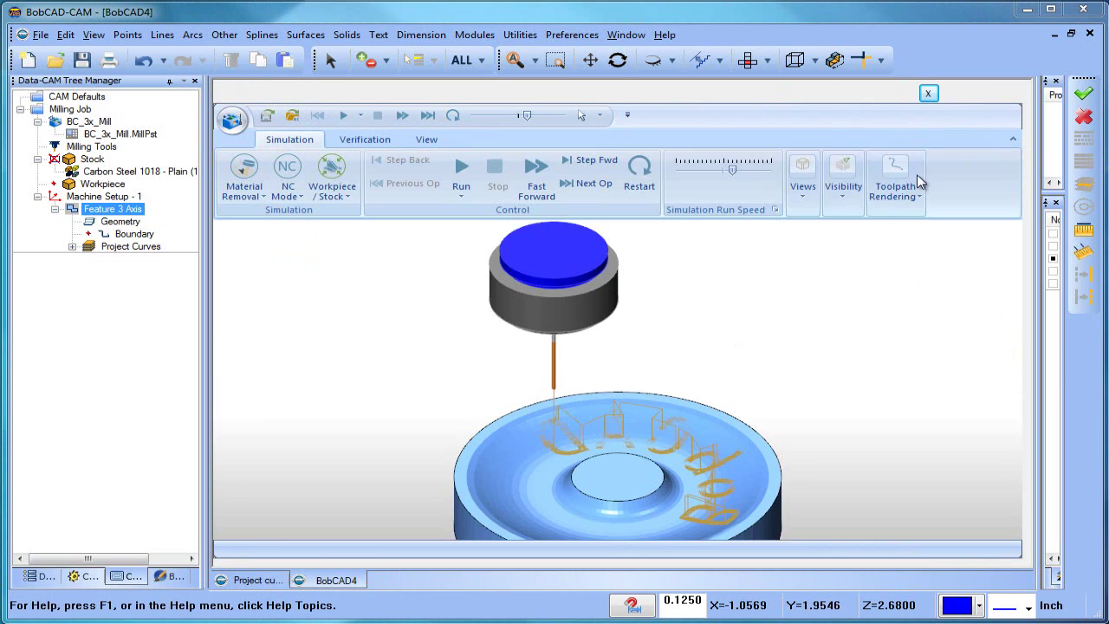
click(809, 205)
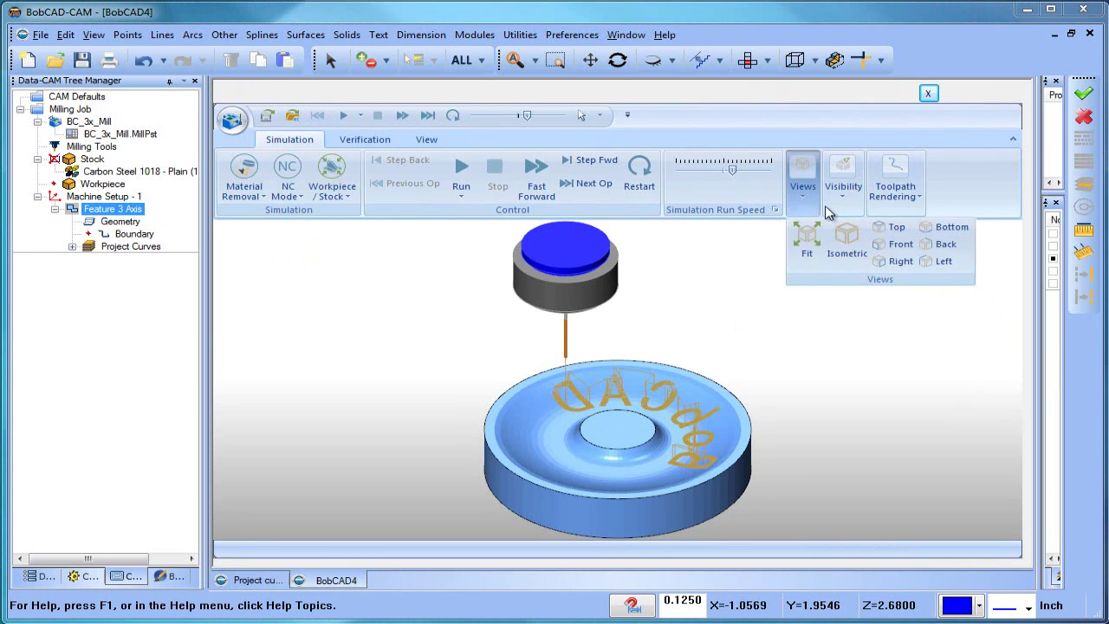
click(846, 202)
click(853, 250)
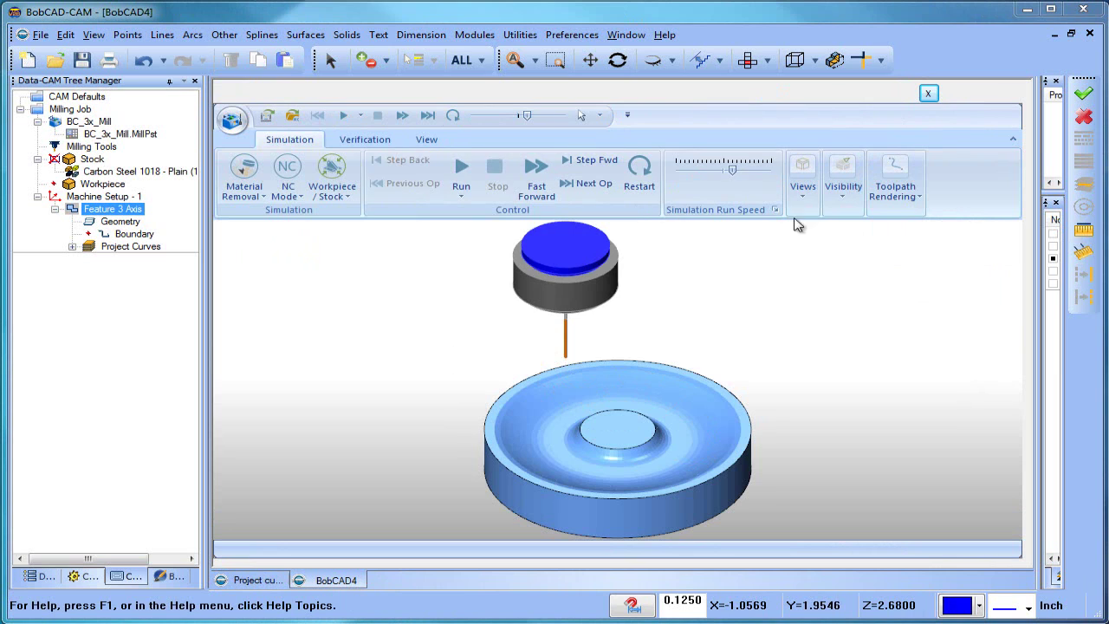
click(1013, 138)
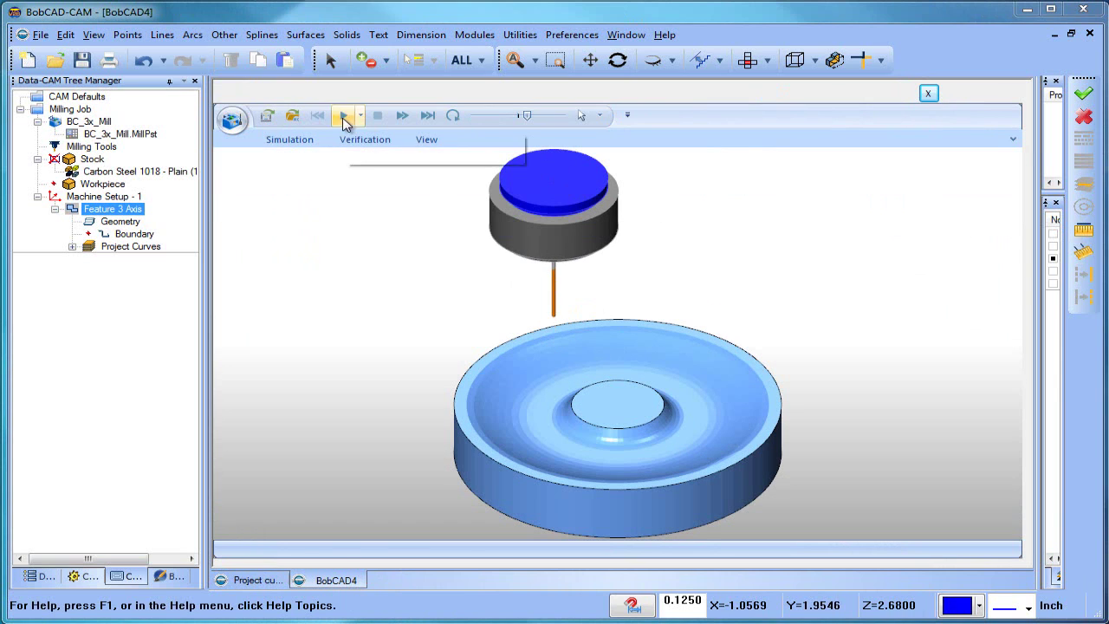
Step: Run the material removal simulation and examine up close how the tool engraves the mirrored letters into the dished surface
click(343, 115)
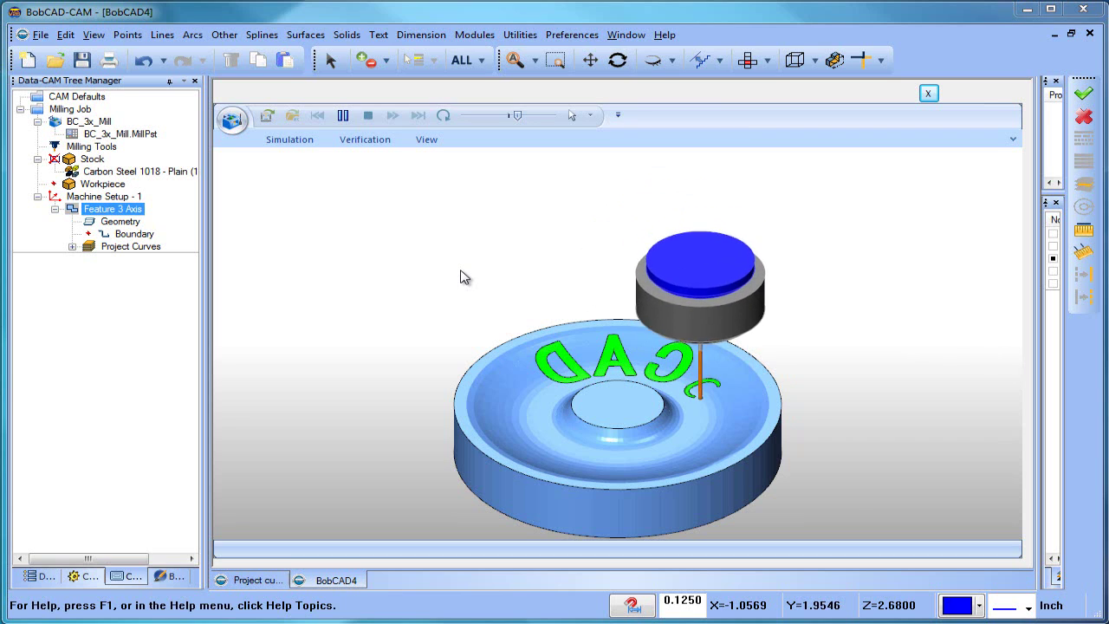
scroll(726, 405, up, 2)
scroll(719, 394, up, 5)
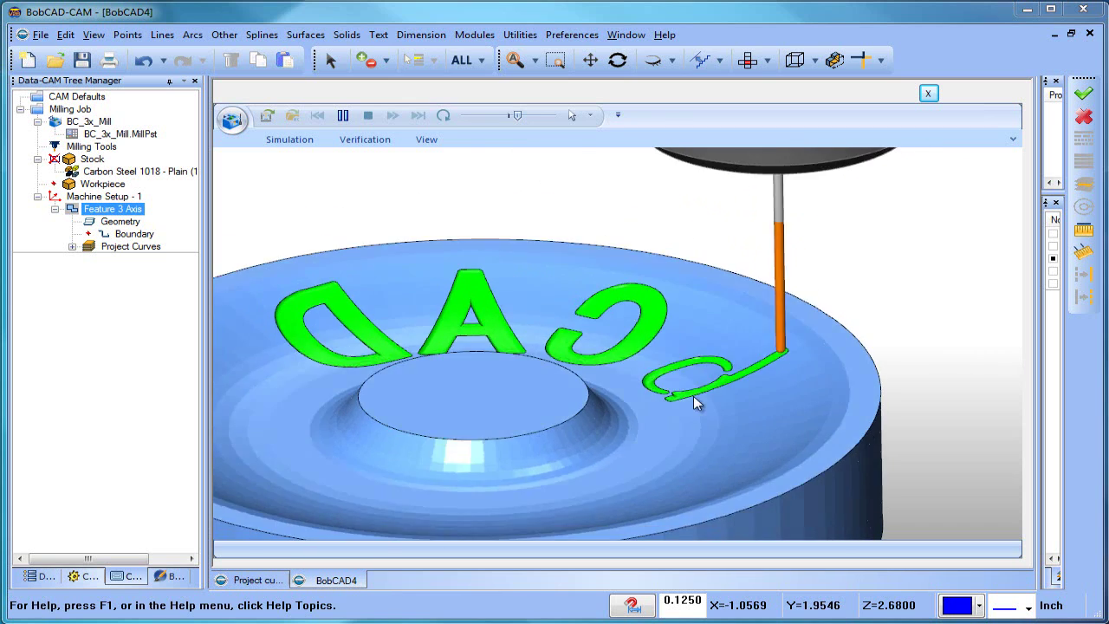
scroll(713, 387, up, 4)
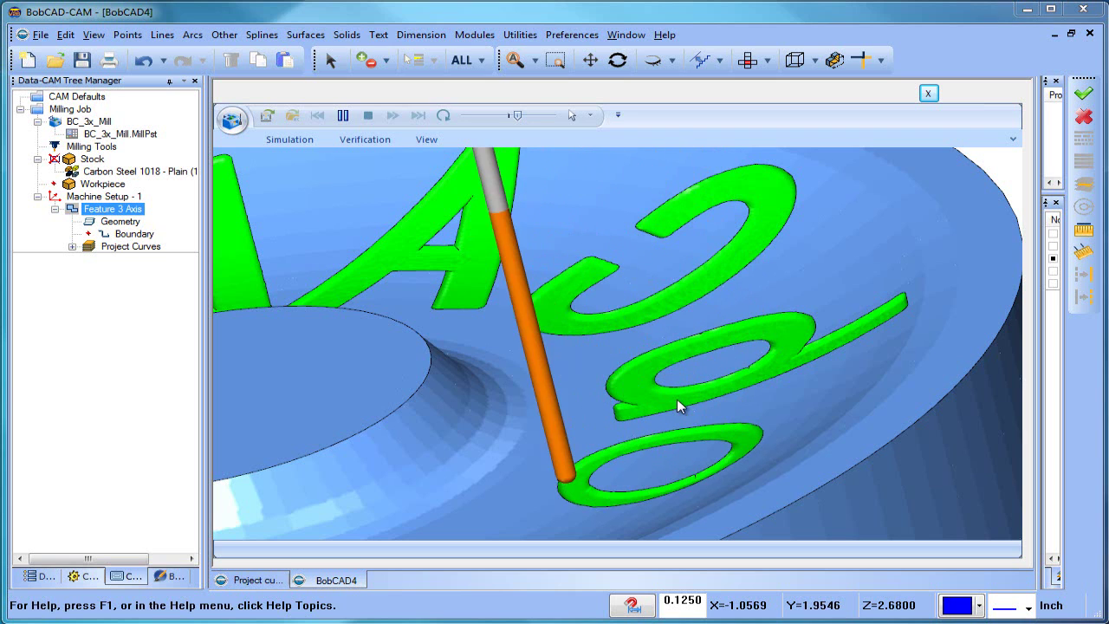
scroll(677, 399, down, 5)
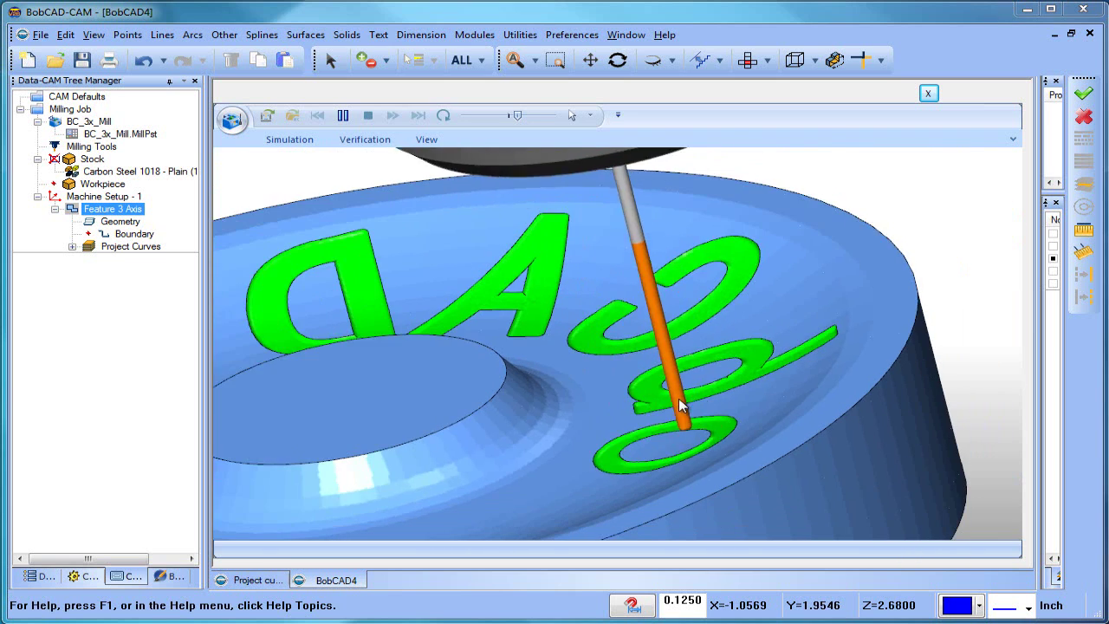
scroll(620, 455, down, 2)
scroll(624, 450, down, 4)
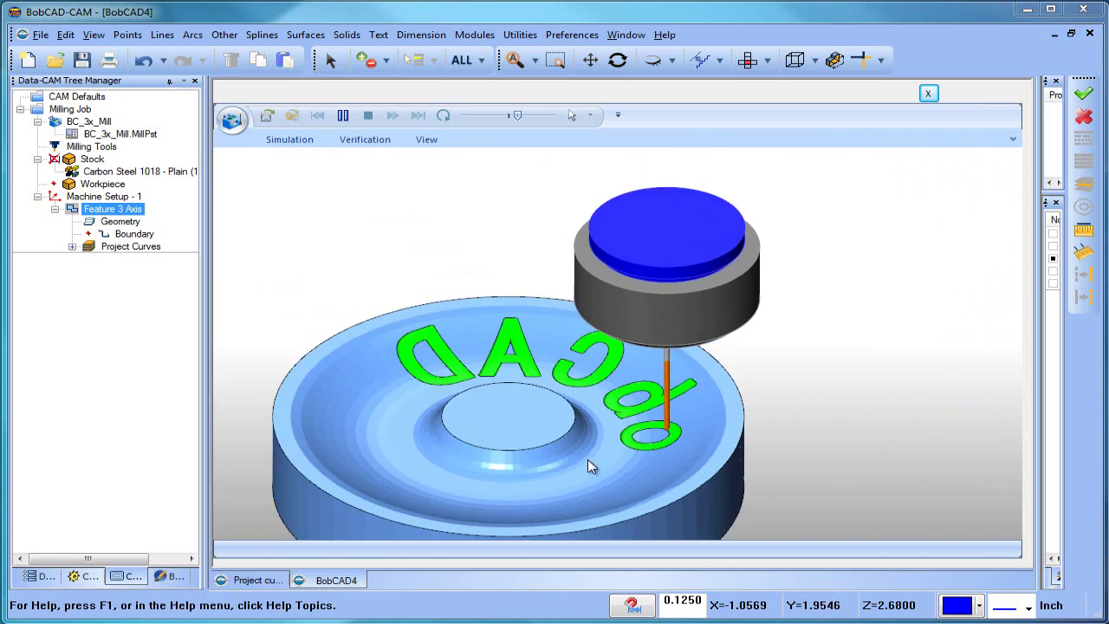